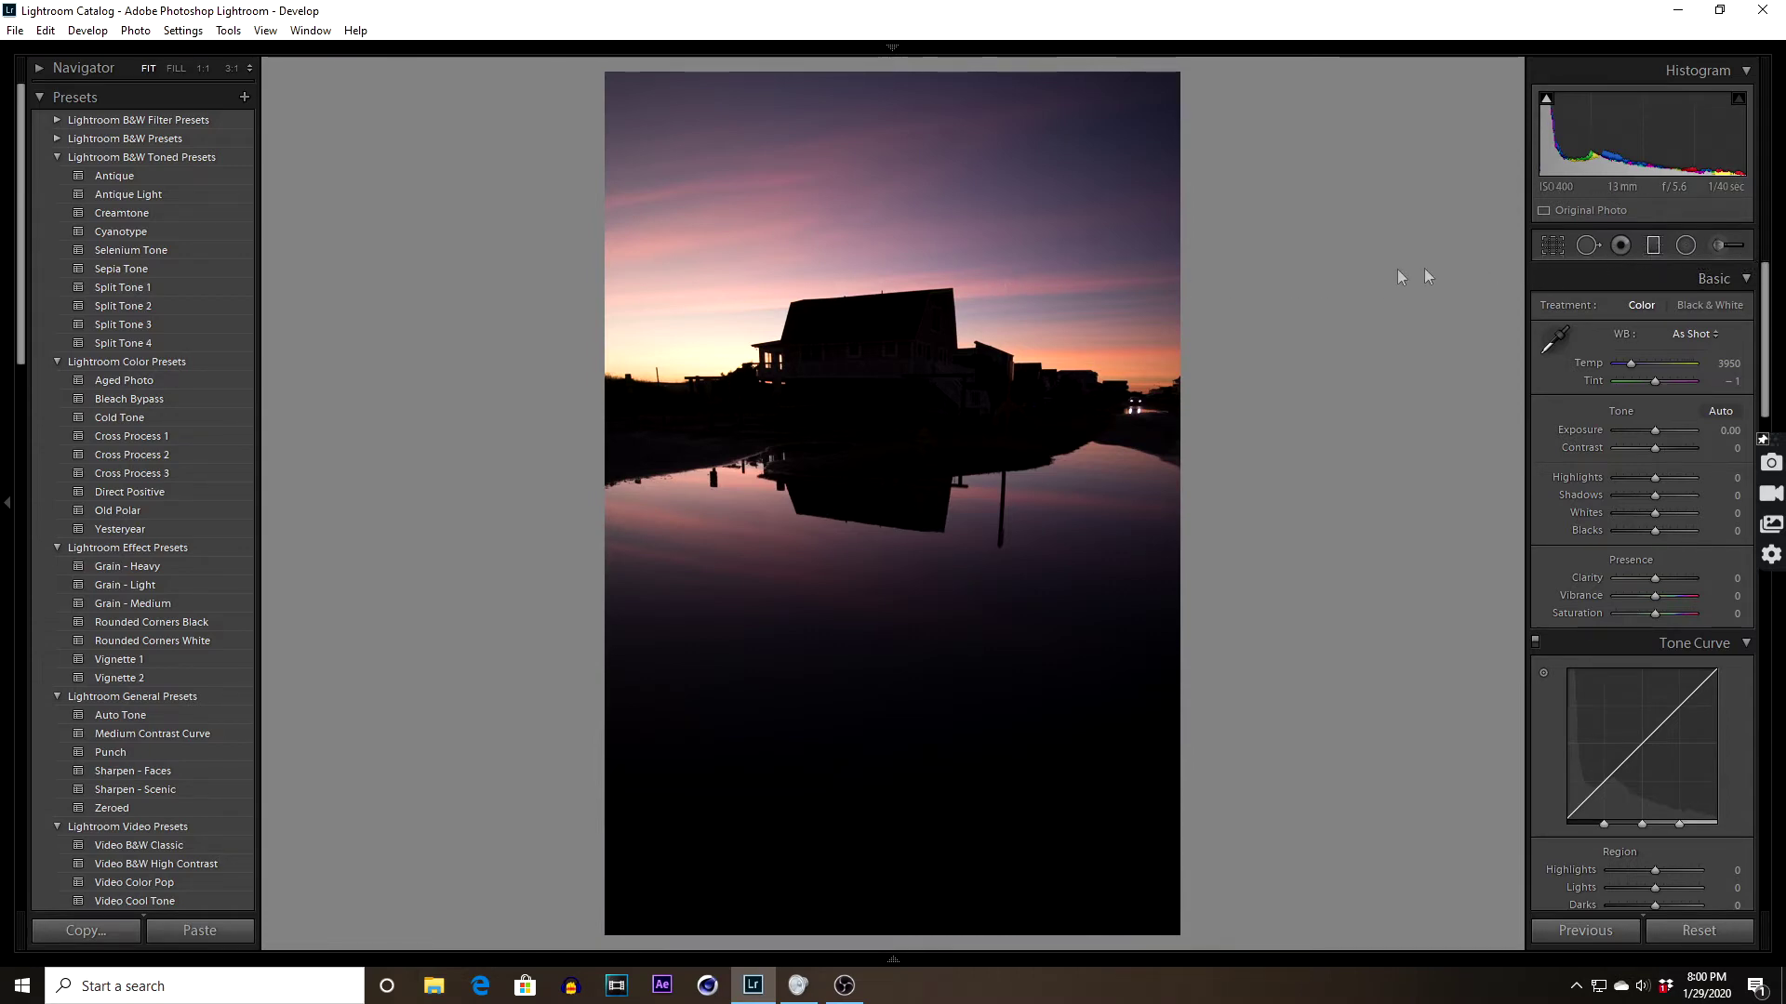
click(973, 263)
click(973, 263)
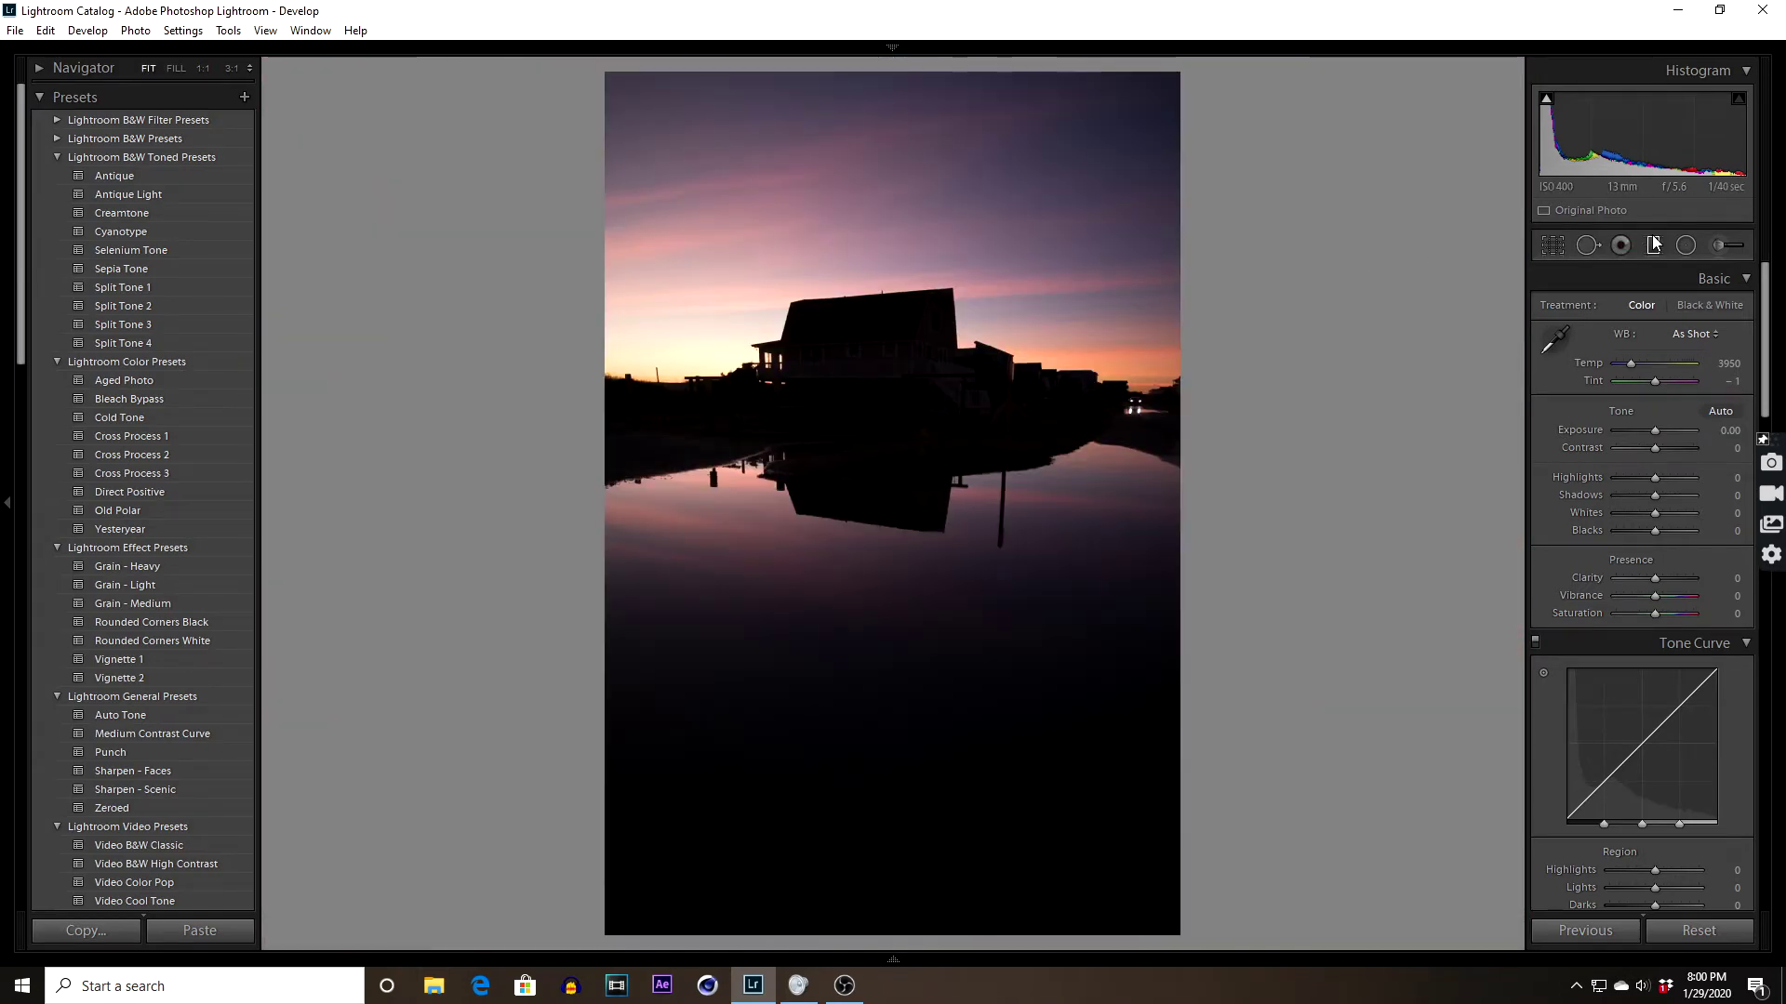
Try a levelled graduated filter over the sky and house with Temp 48, and reset all adjustments on the photo
click(1653, 245)
drag(944, 167, 935, 723)
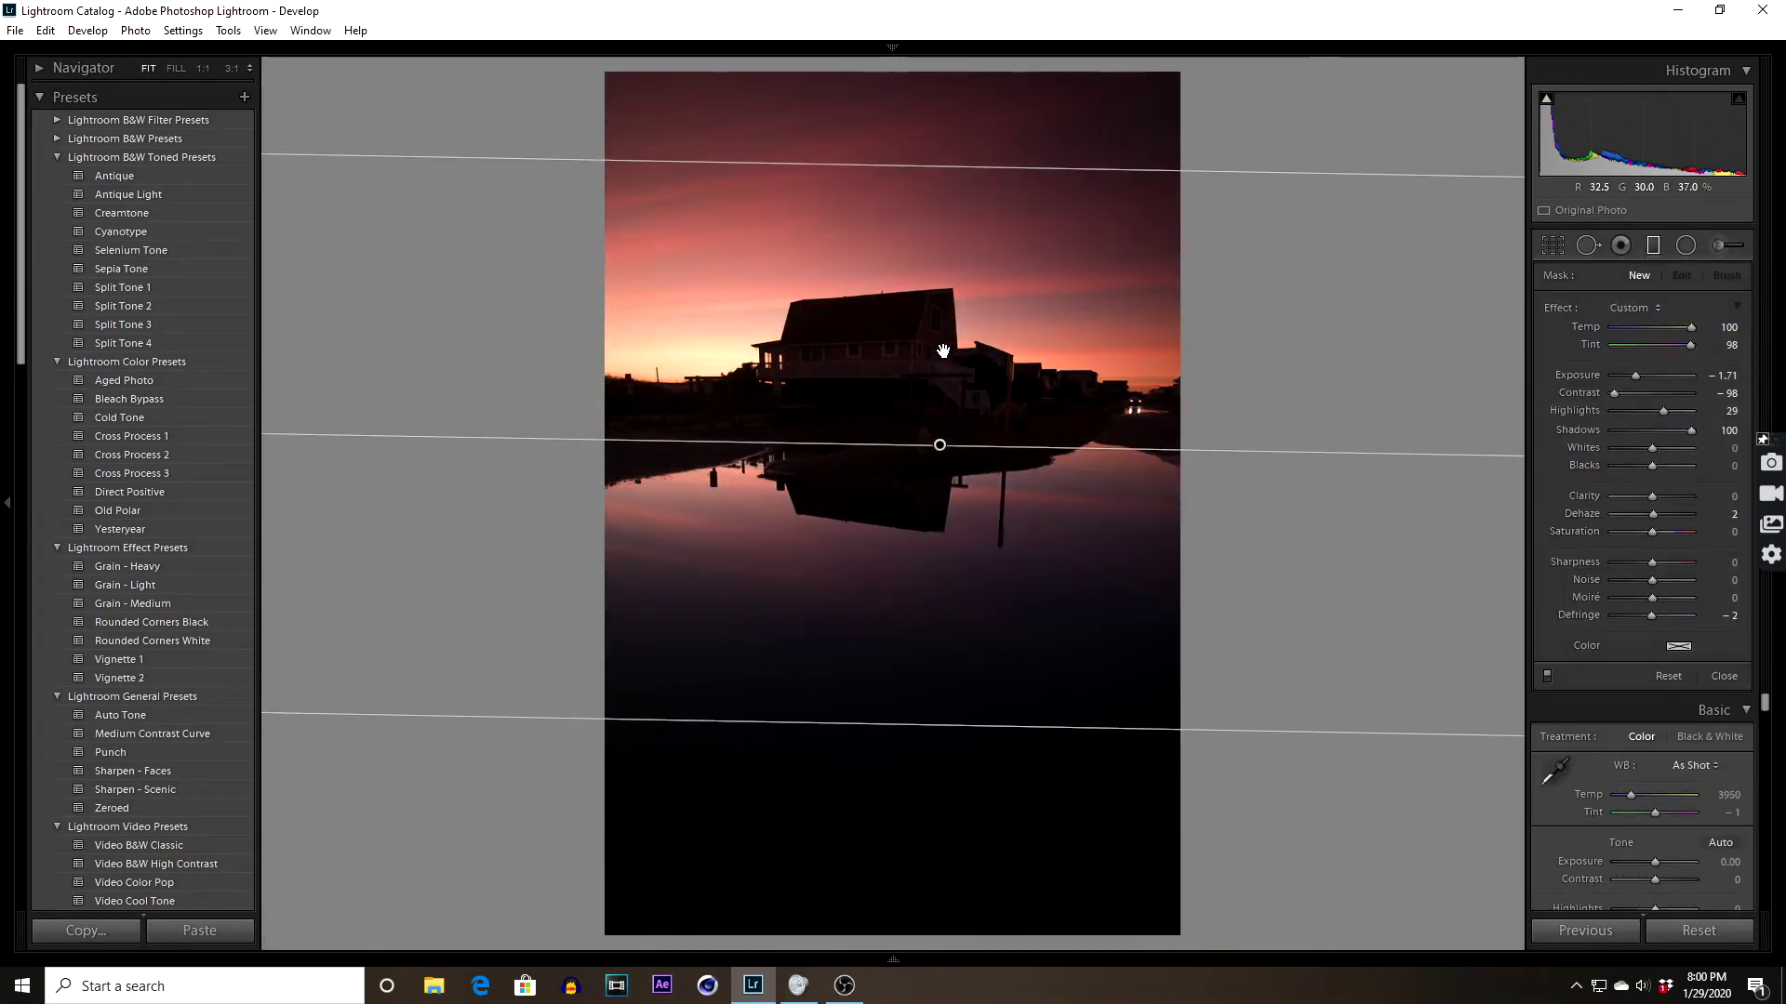
drag(939, 445, 894, 424)
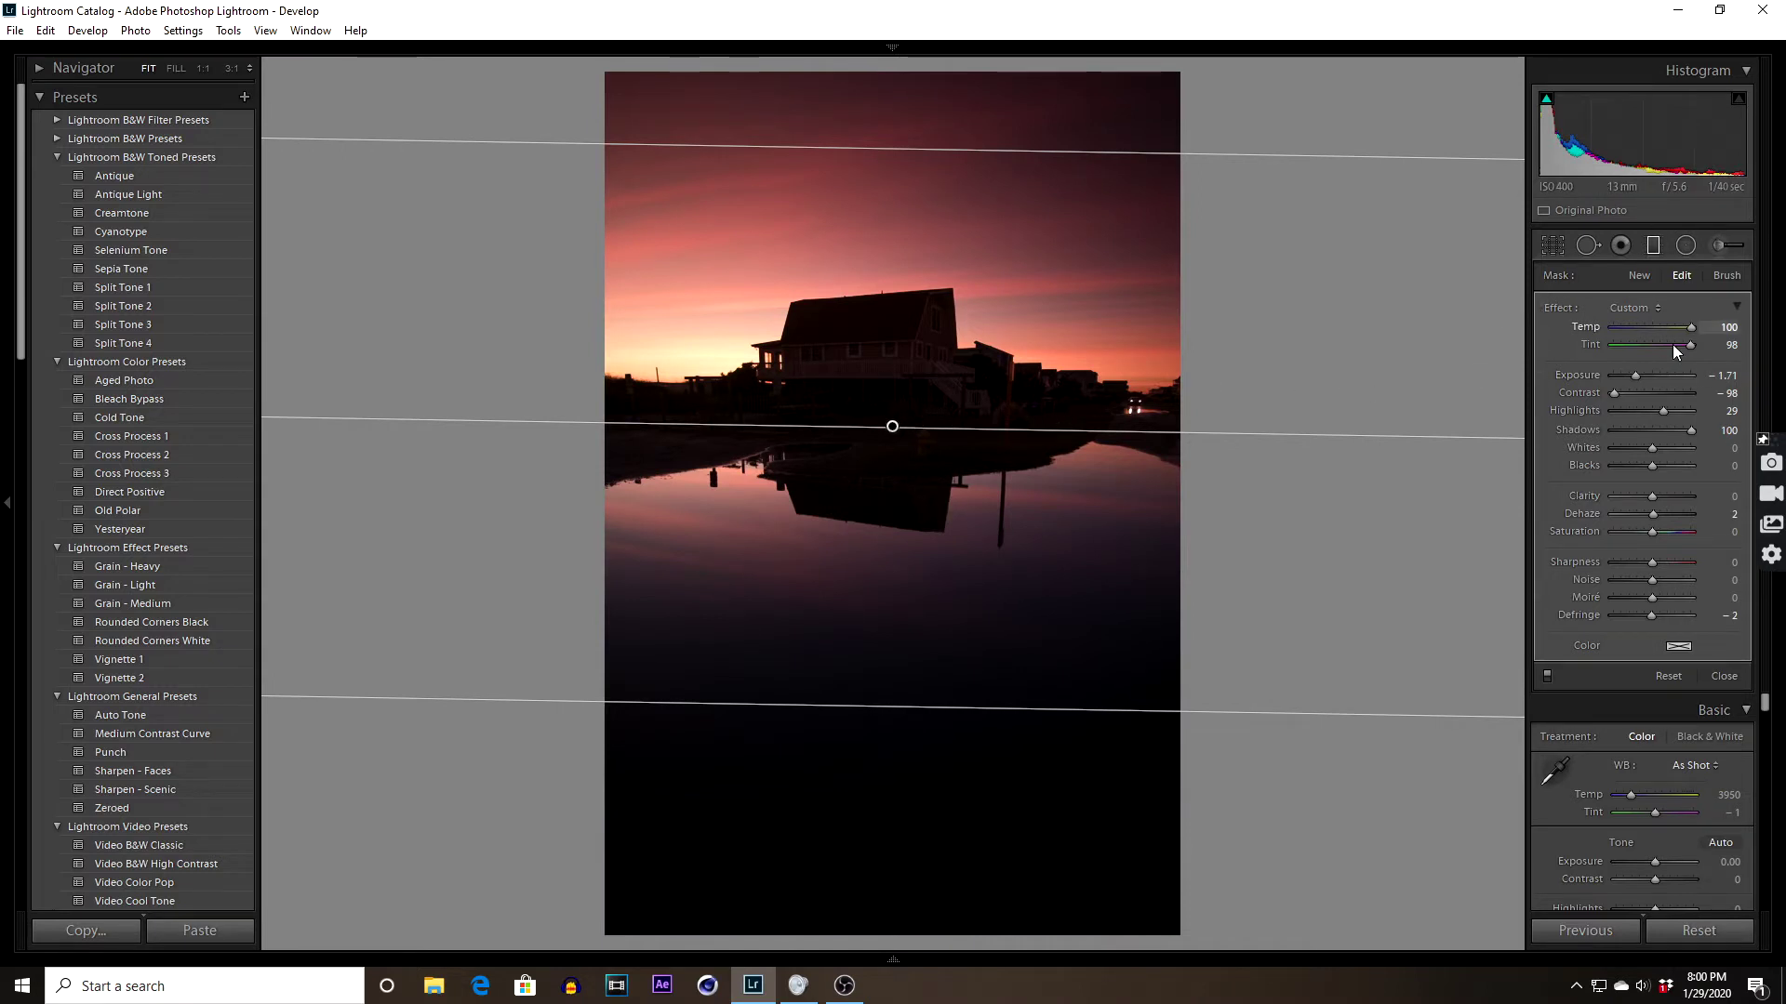
mouse_move(1690, 327)
mouse_down()
mouse_move(1651, 331)
mouse_move(1666, 335)
mouse_up()
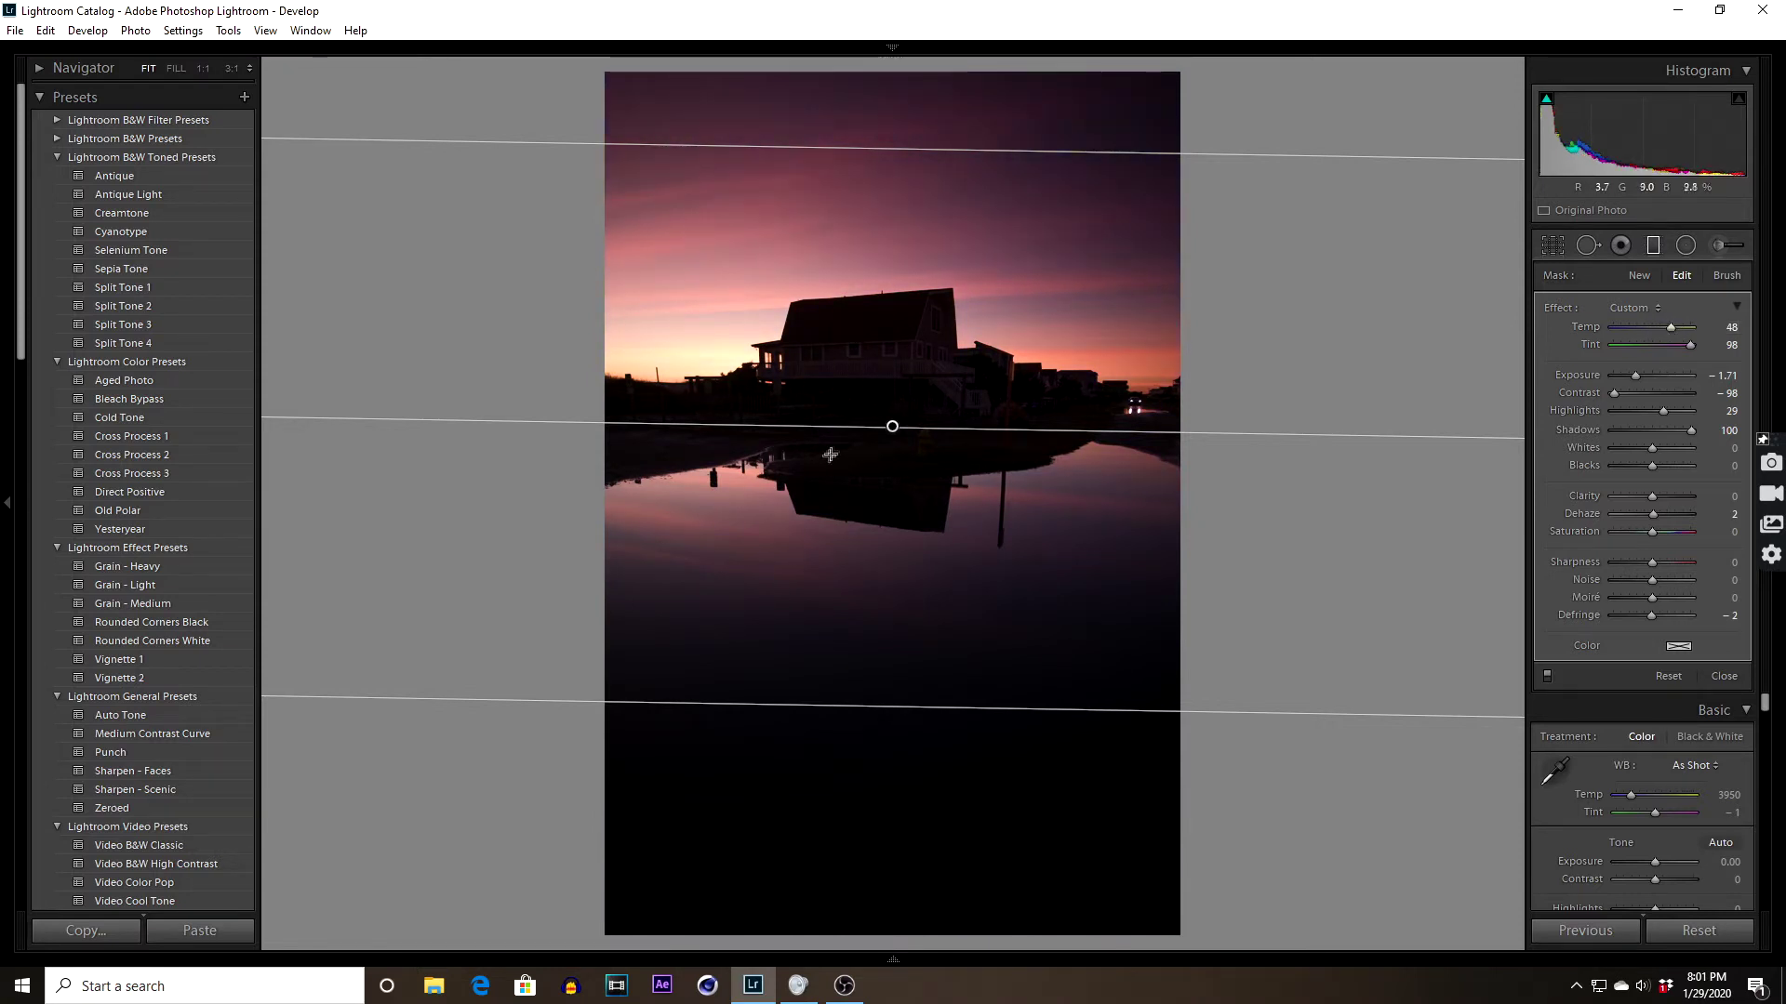
mouse_move(894, 428)
mouse_down()
mouse_move(893, 359)
mouse_move(896, 436)
mouse_up()
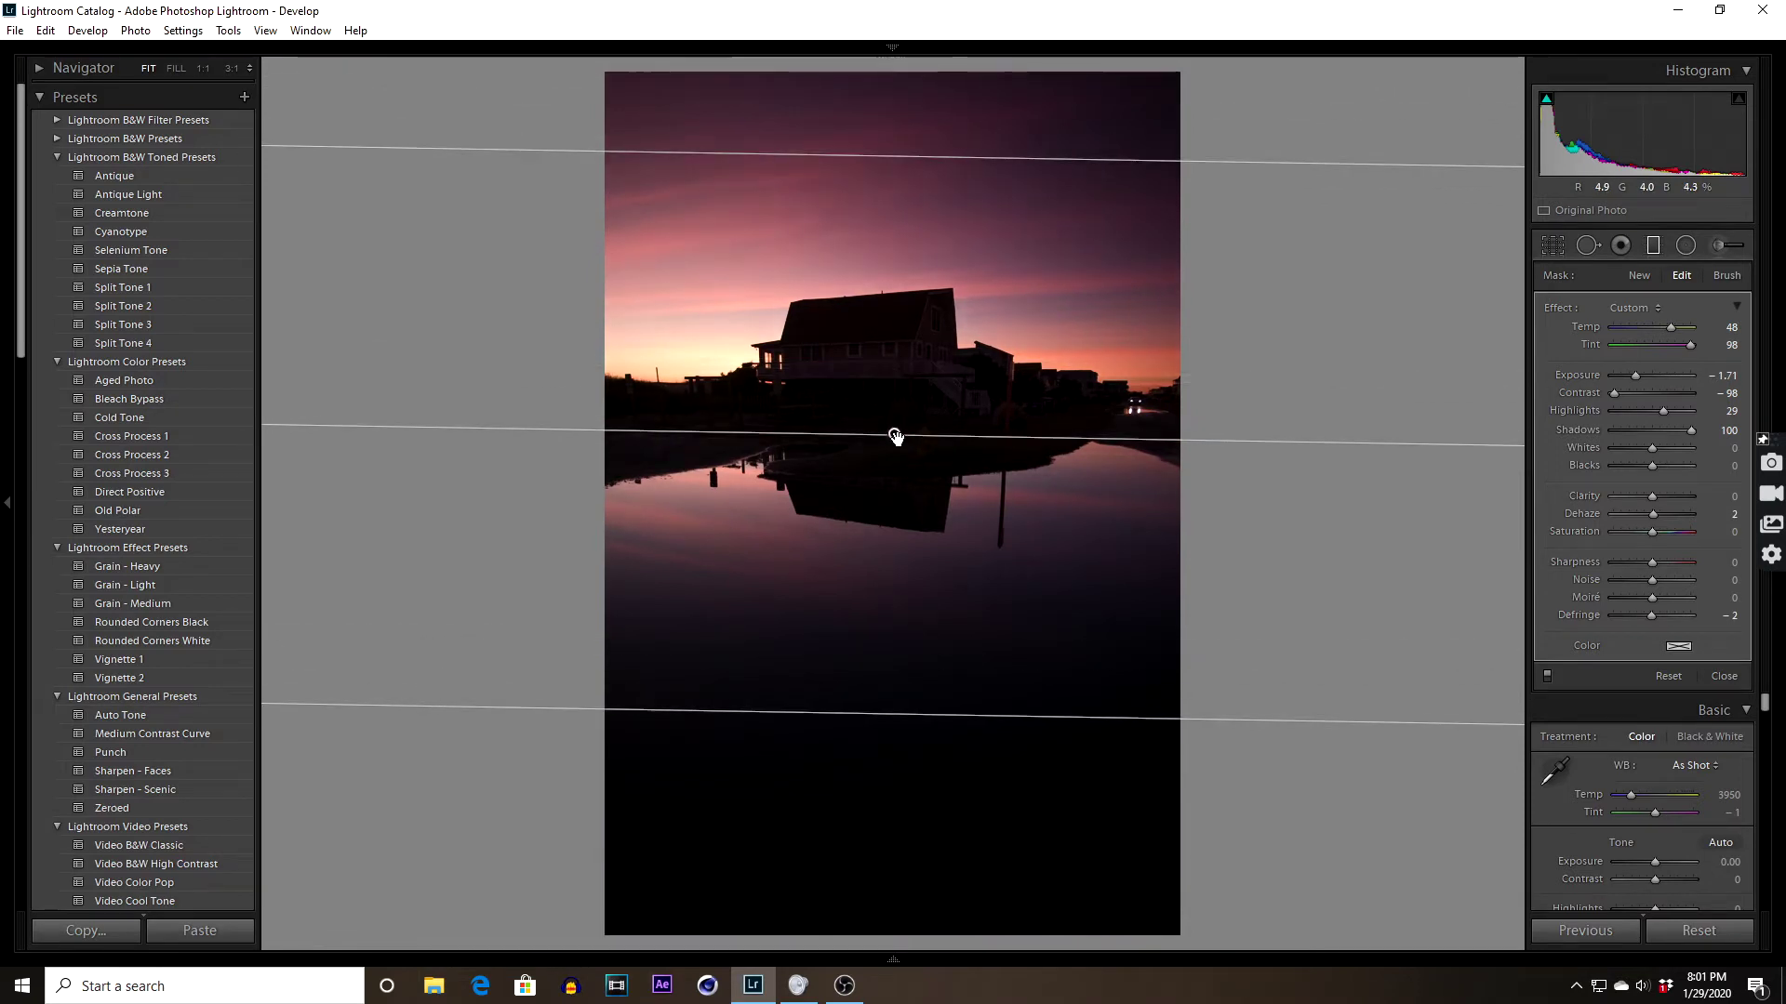
drag(939, 436, 895, 432)
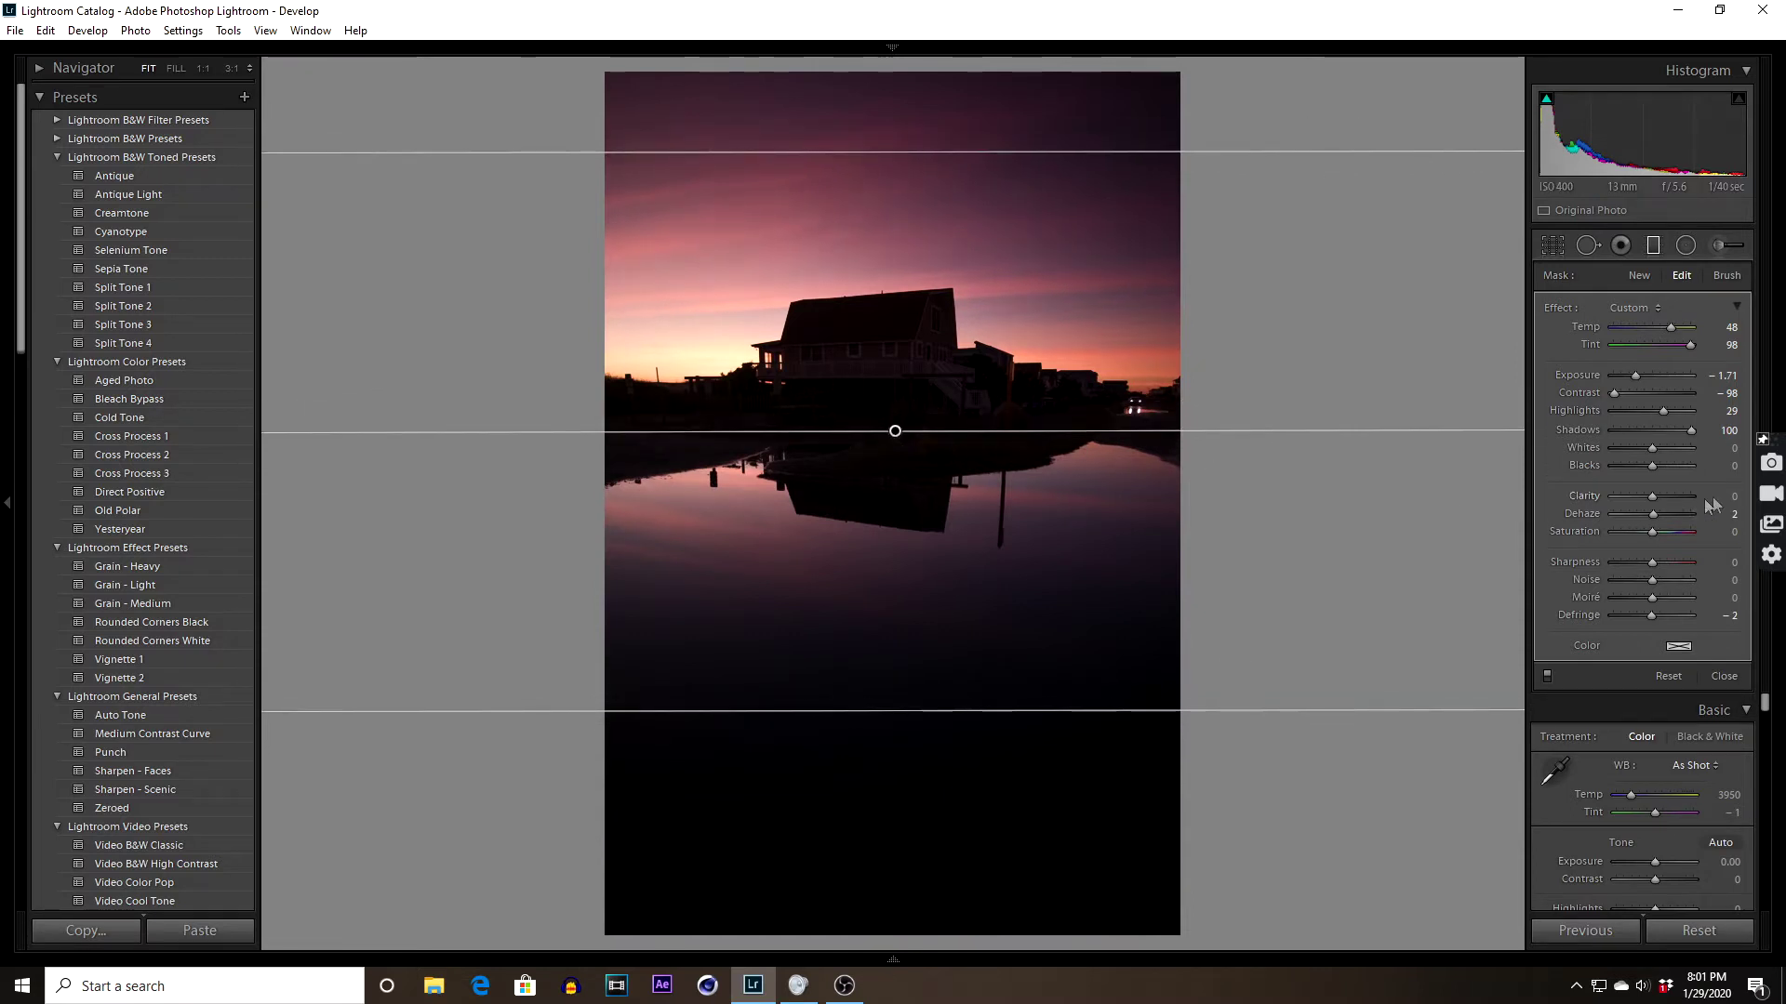
click(1726, 676)
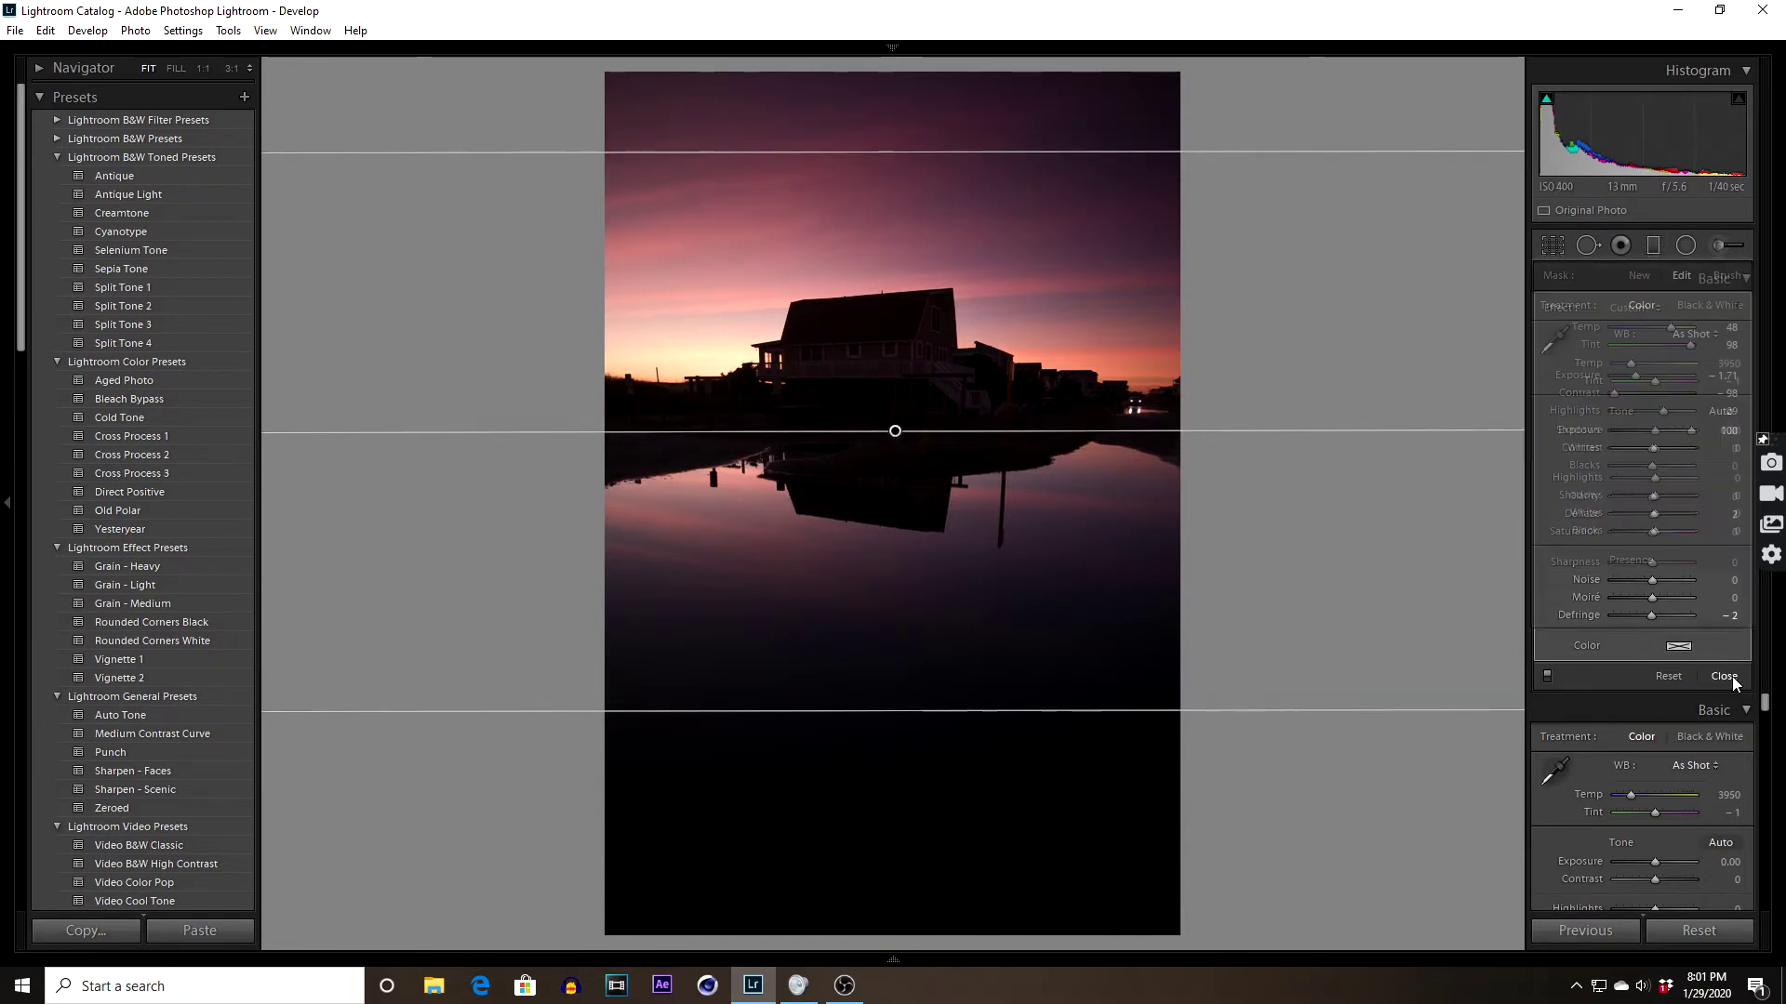
click(1717, 938)
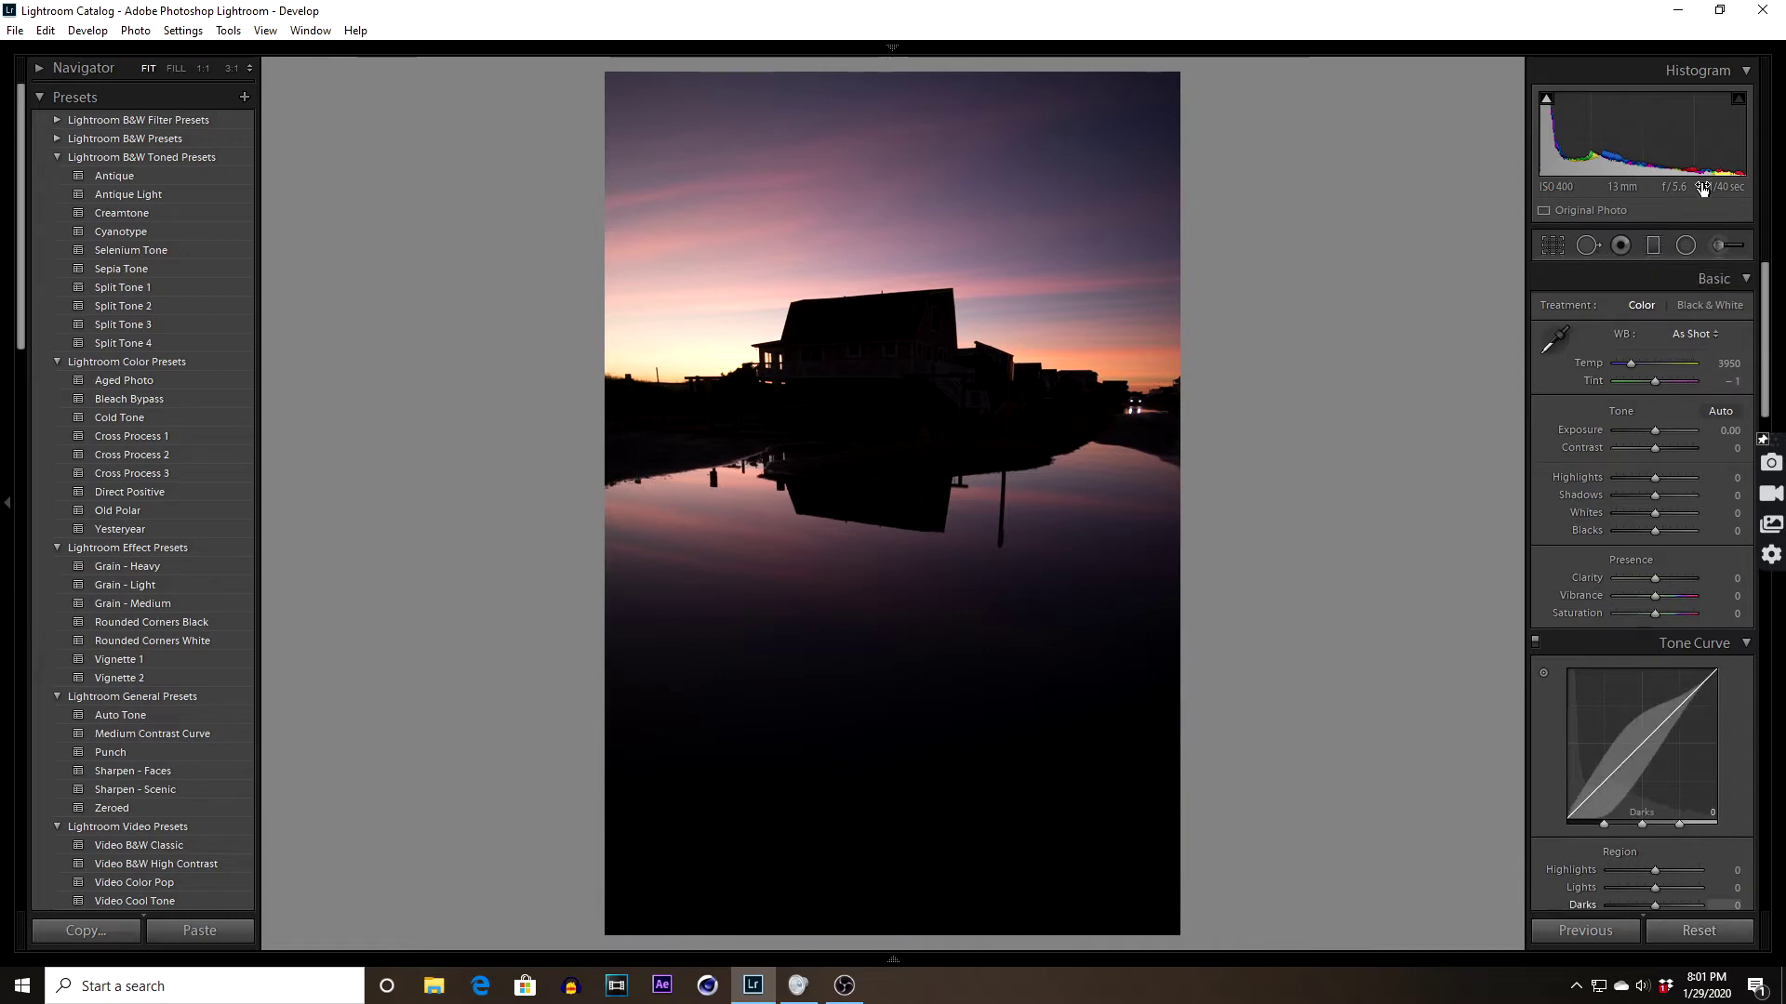
click(958, 237)
click(1008, 275)
click(945, 199)
click(954, 201)
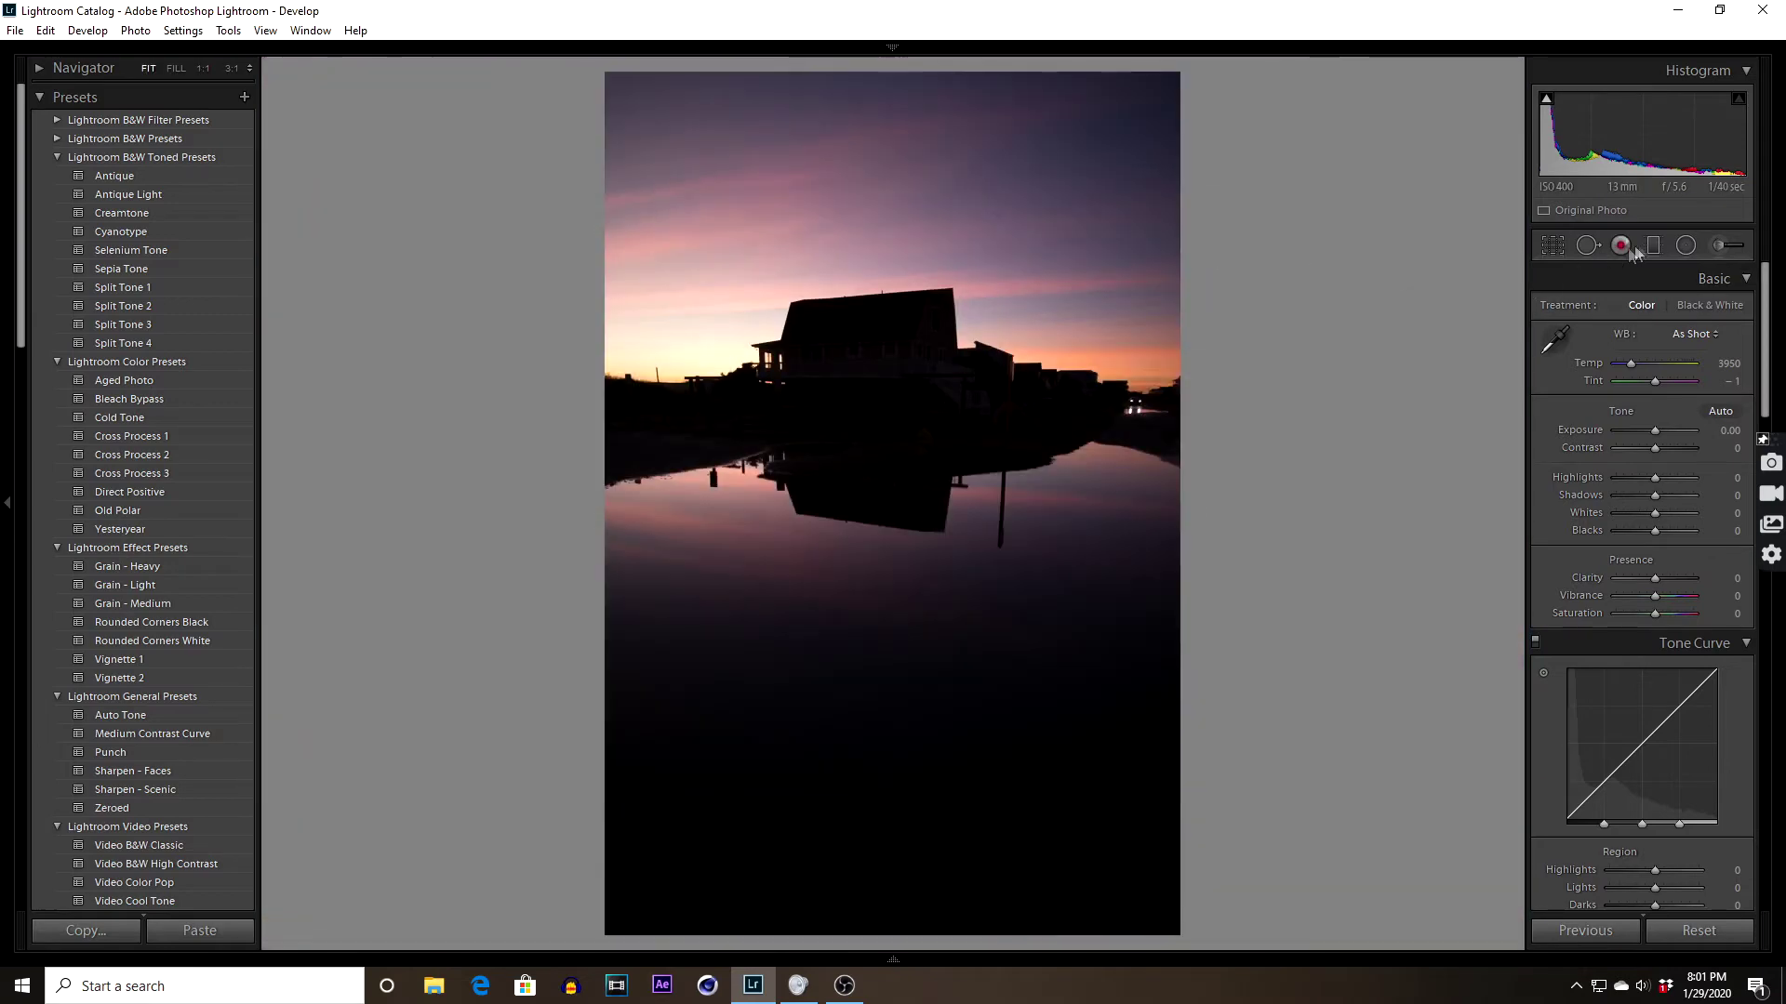
Add a graduated filter from the sky to the water, tilt it slightly, and move its centre into the dark lower water
key(m)
mouse_move(869, 190)
mouse_down()
mouse_move(651, 335)
mouse_move(834, 735)
mouse_move(881, 693)
mouse_up()
drag(884, 447, 927, 522)
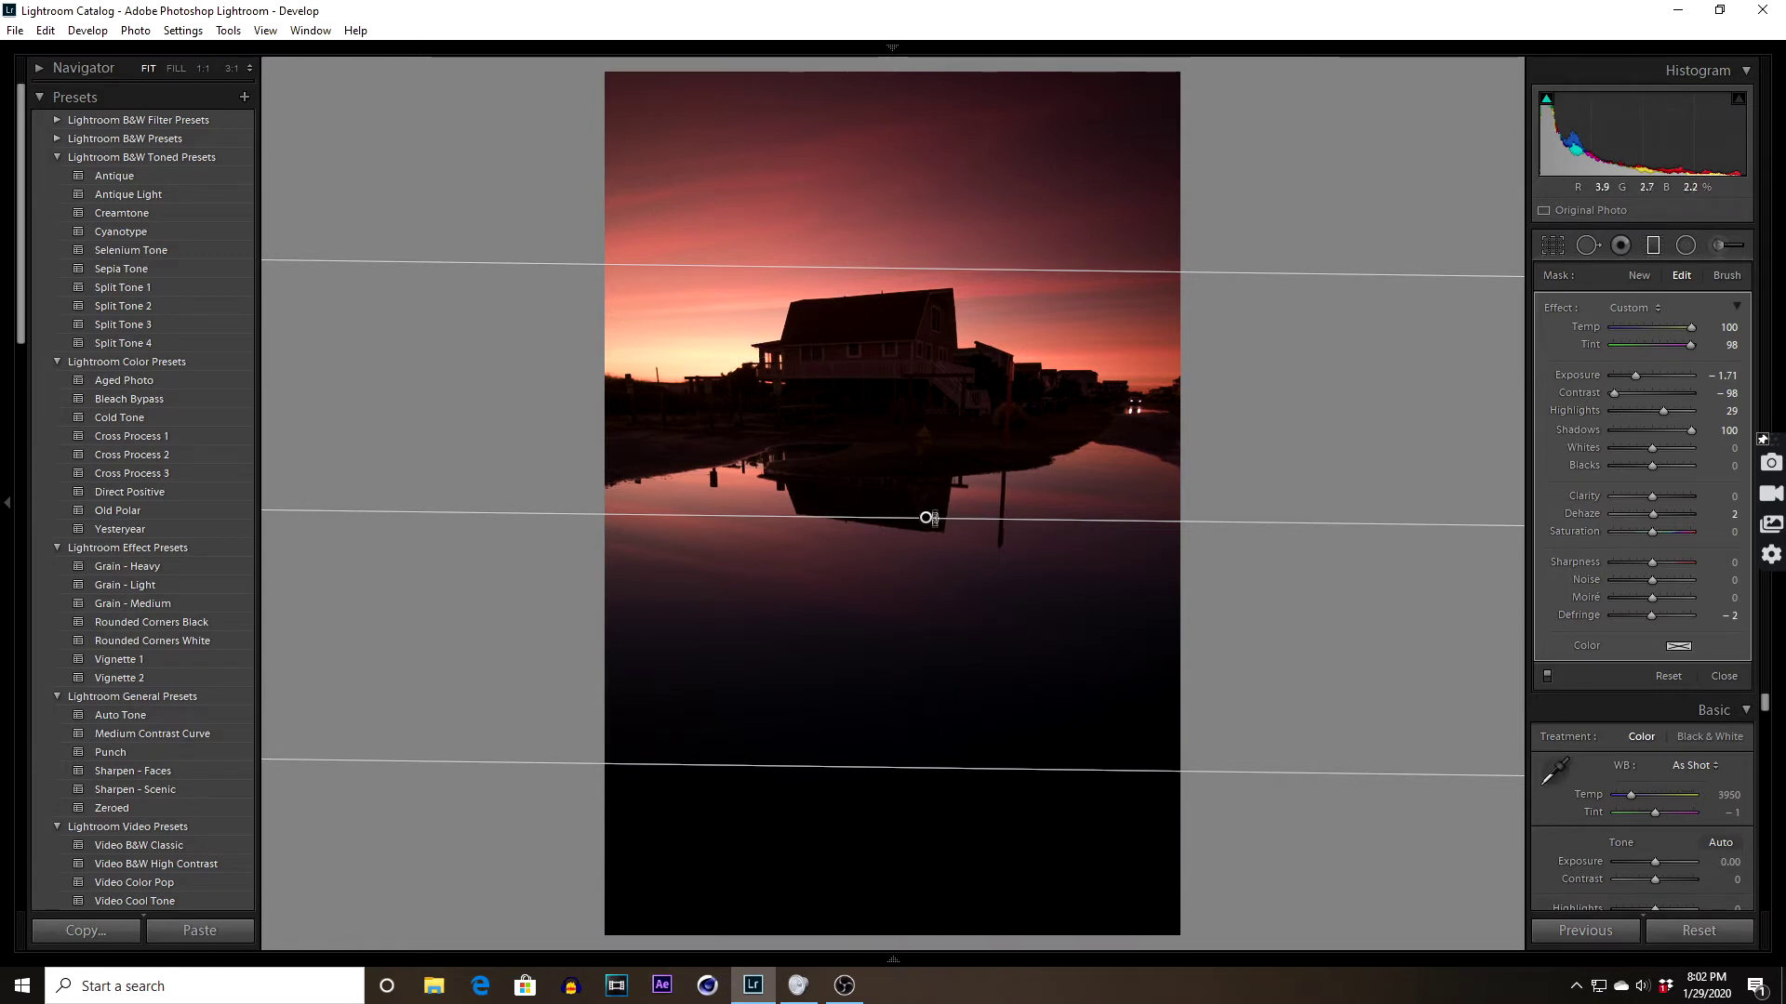
drag(974, 526, 921, 498)
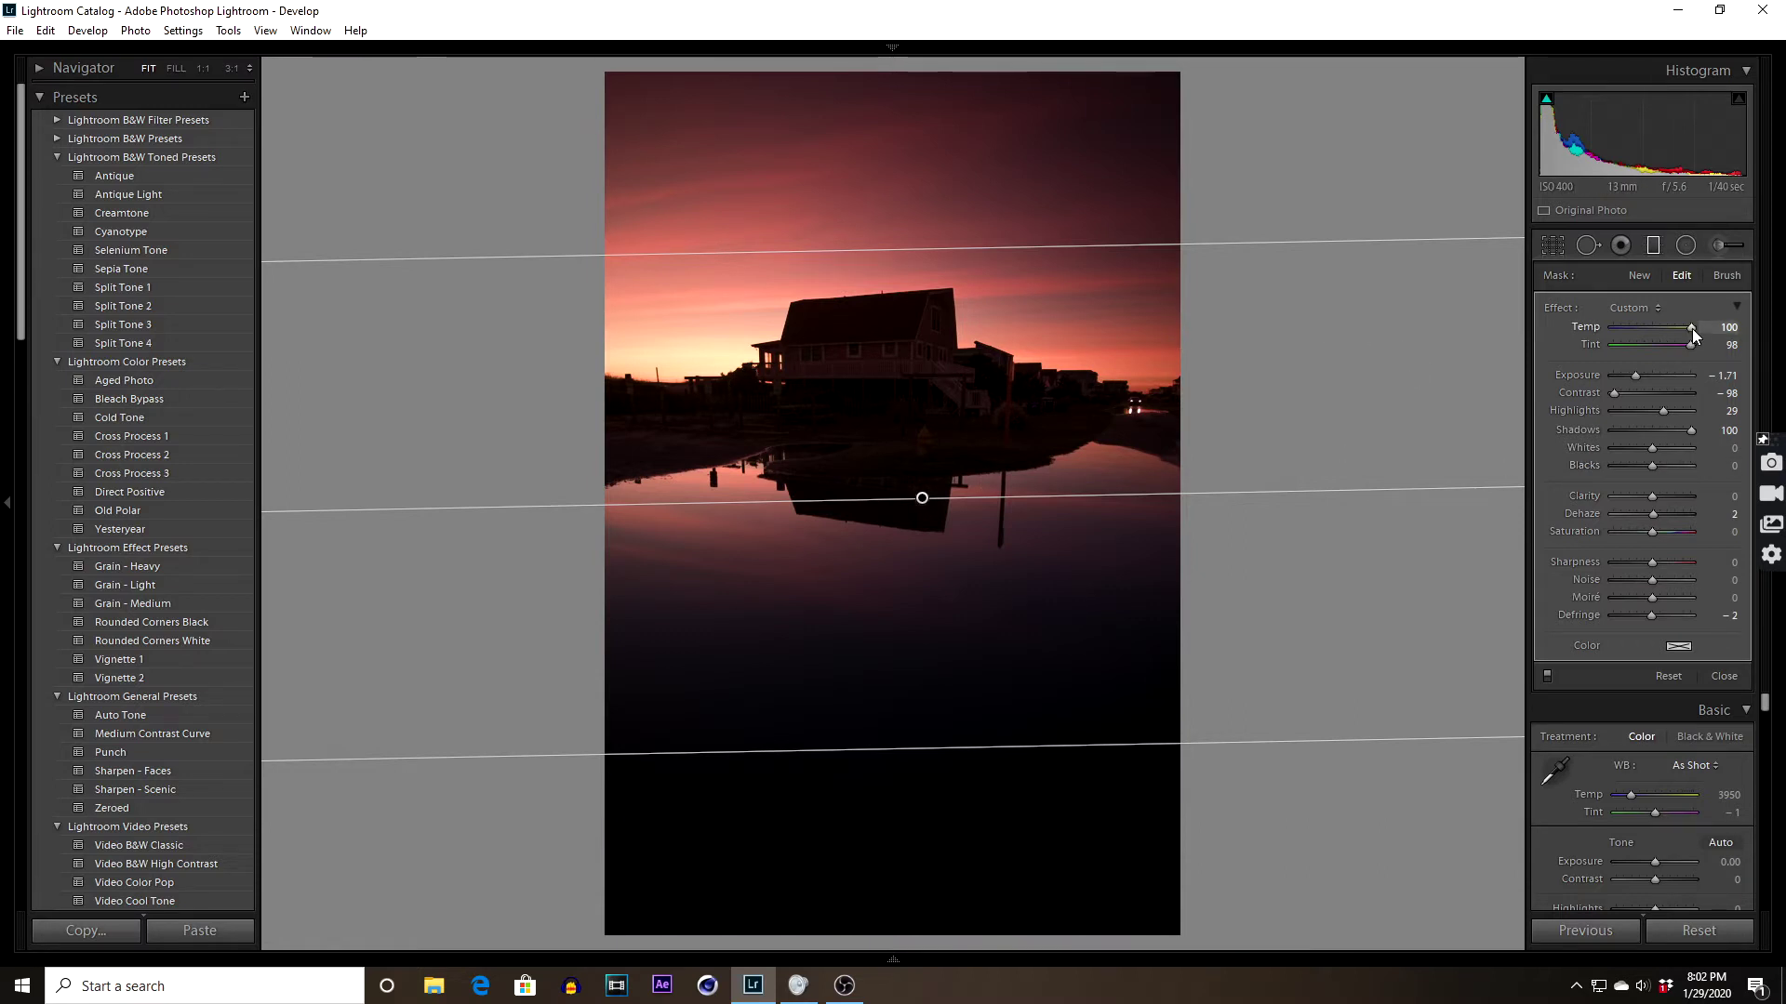
drag(922, 498, 913, 710)
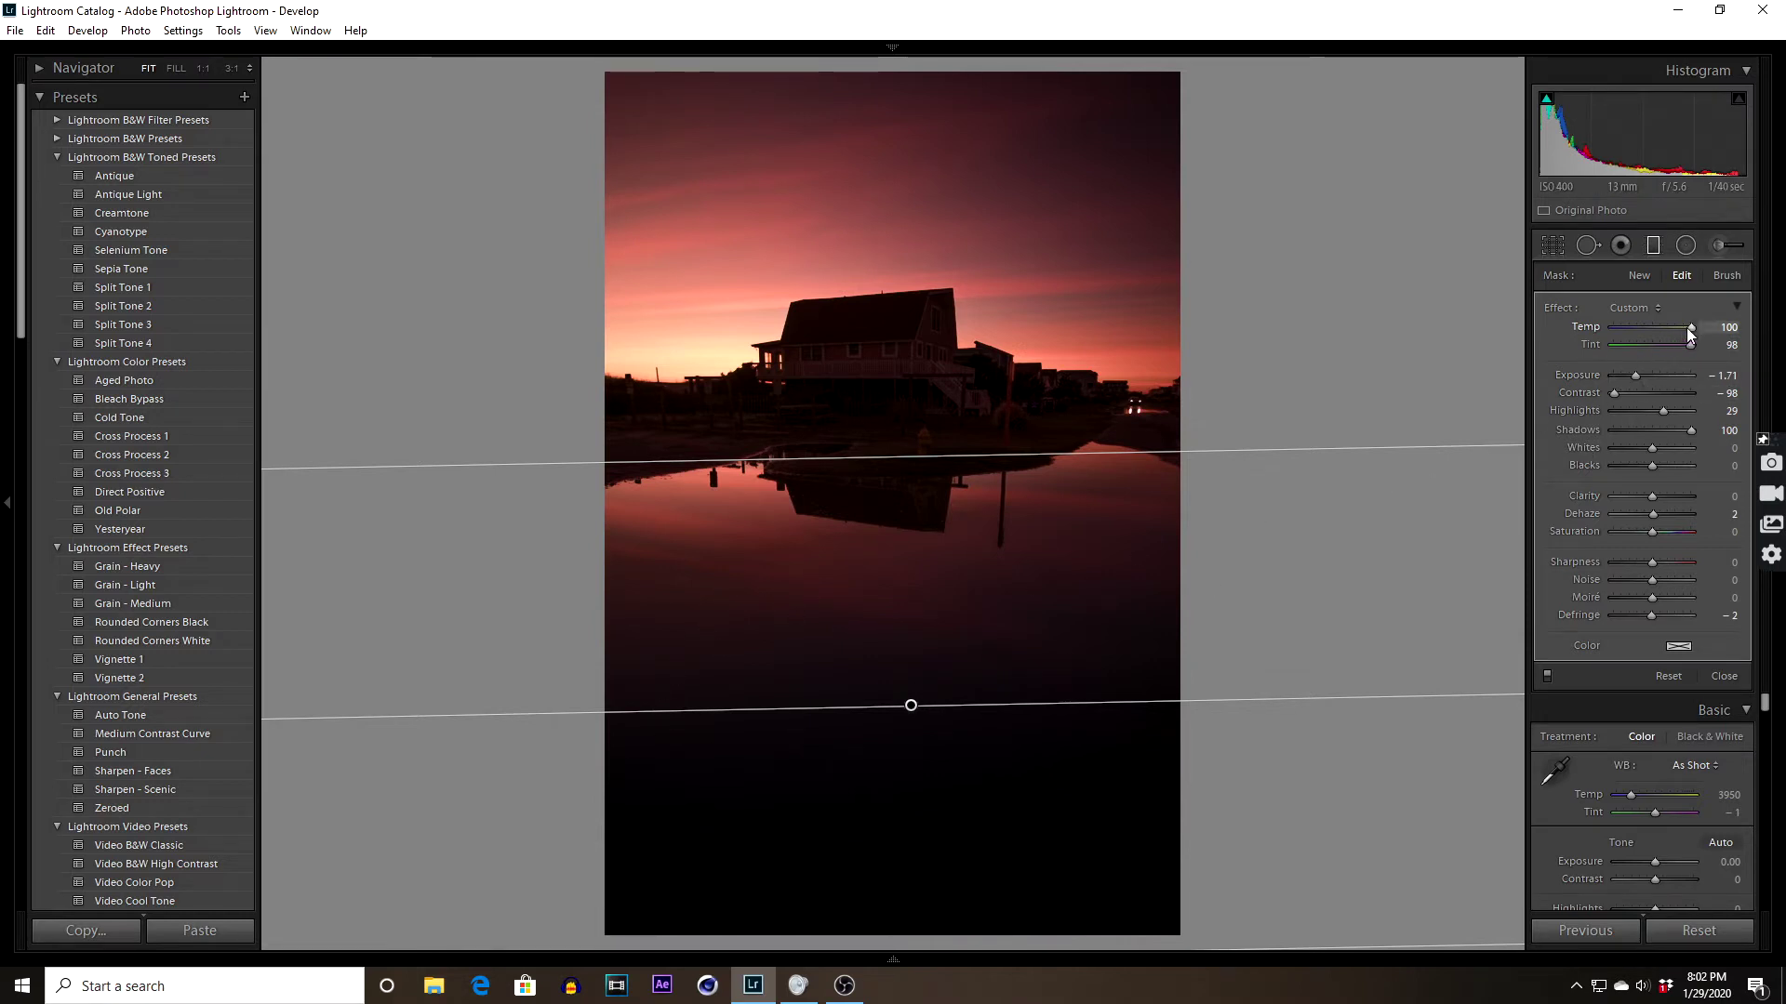
Set the graduated filter's Temp to 31, Tint to 69, Exposure to −2.48 and Highlights to 19
drag(1688, 327, 1655, 326)
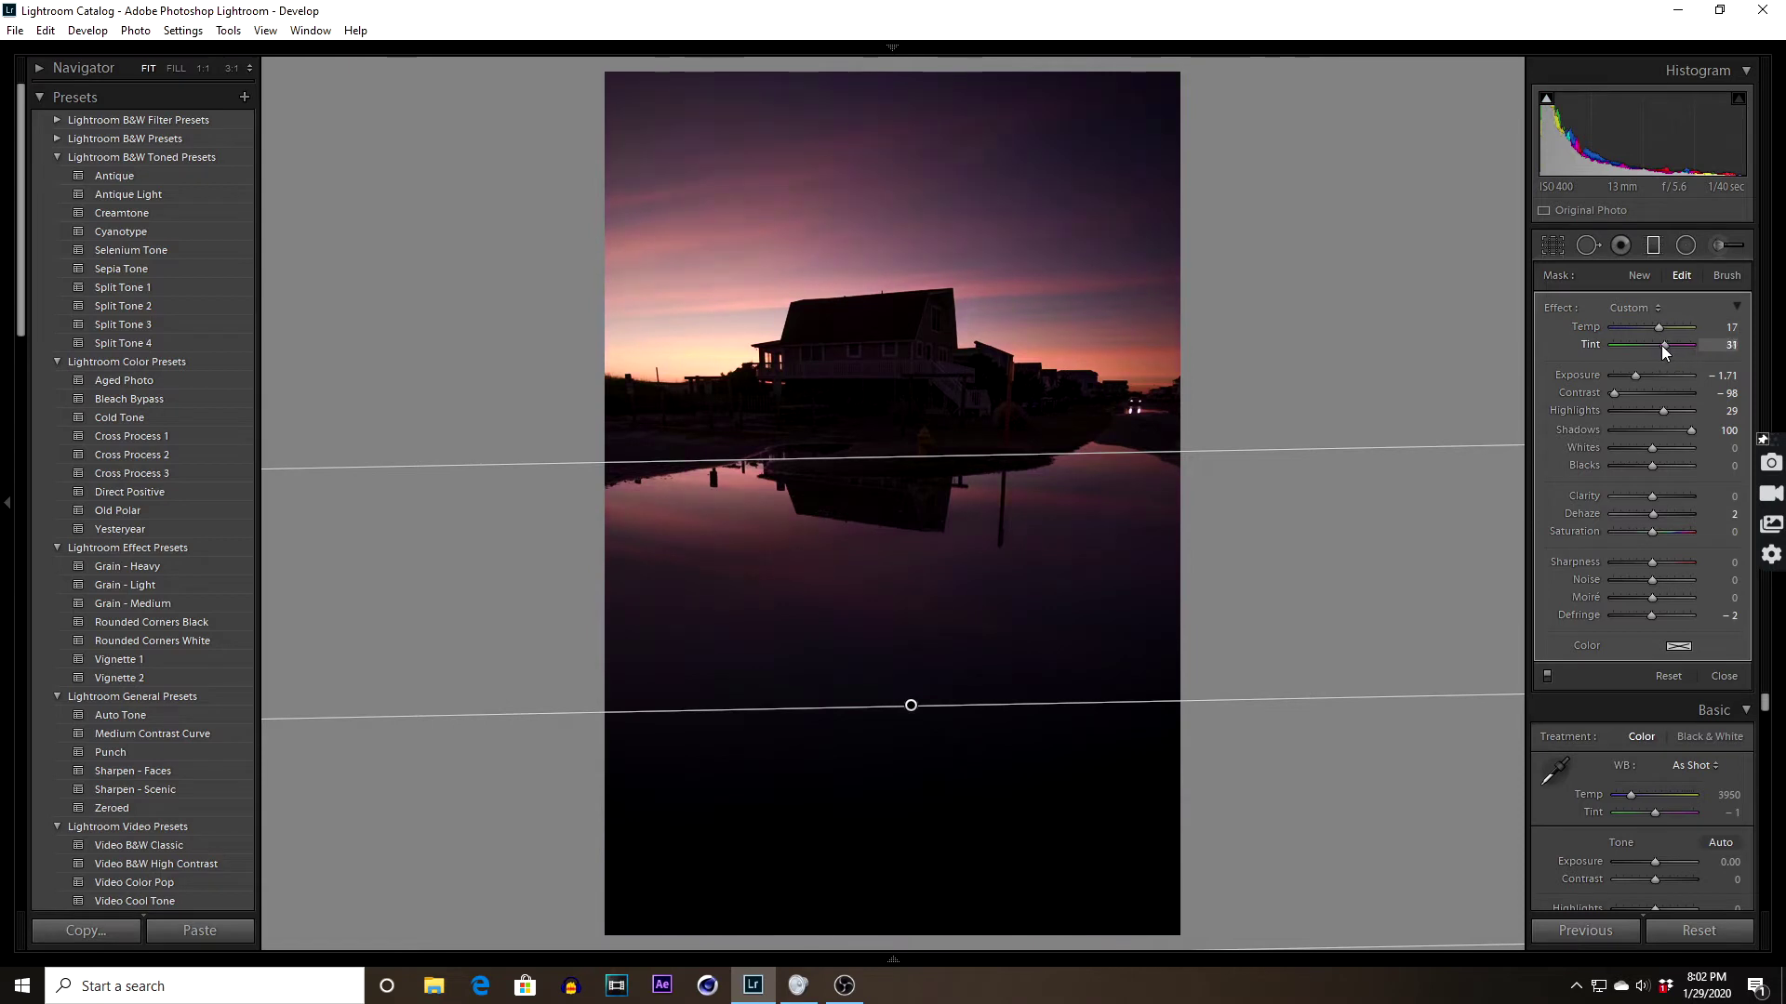
drag(1665, 344, 1672, 345)
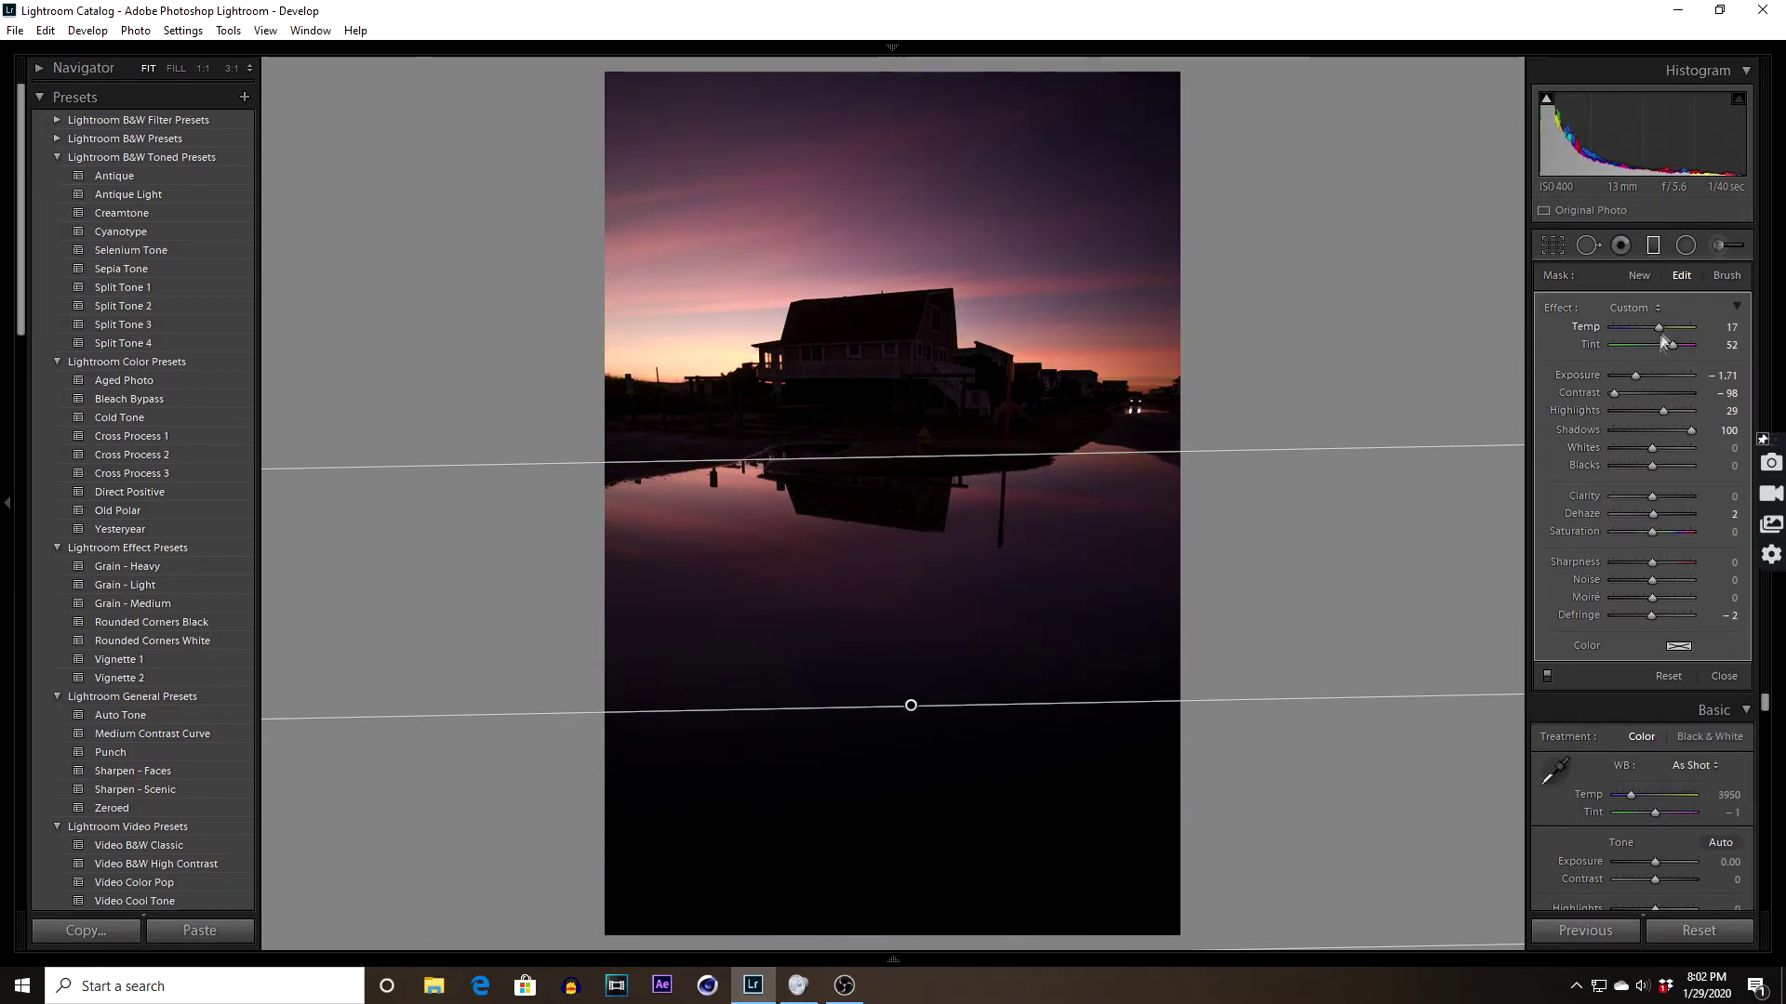
mouse_move(1634, 374)
mouse_down()
mouse_move(1646, 327)
mouse_move(1690, 341)
mouse_move(1638, 372)
mouse_move(1698, 370)
mouse_move(1628, 373)
mouse_up()
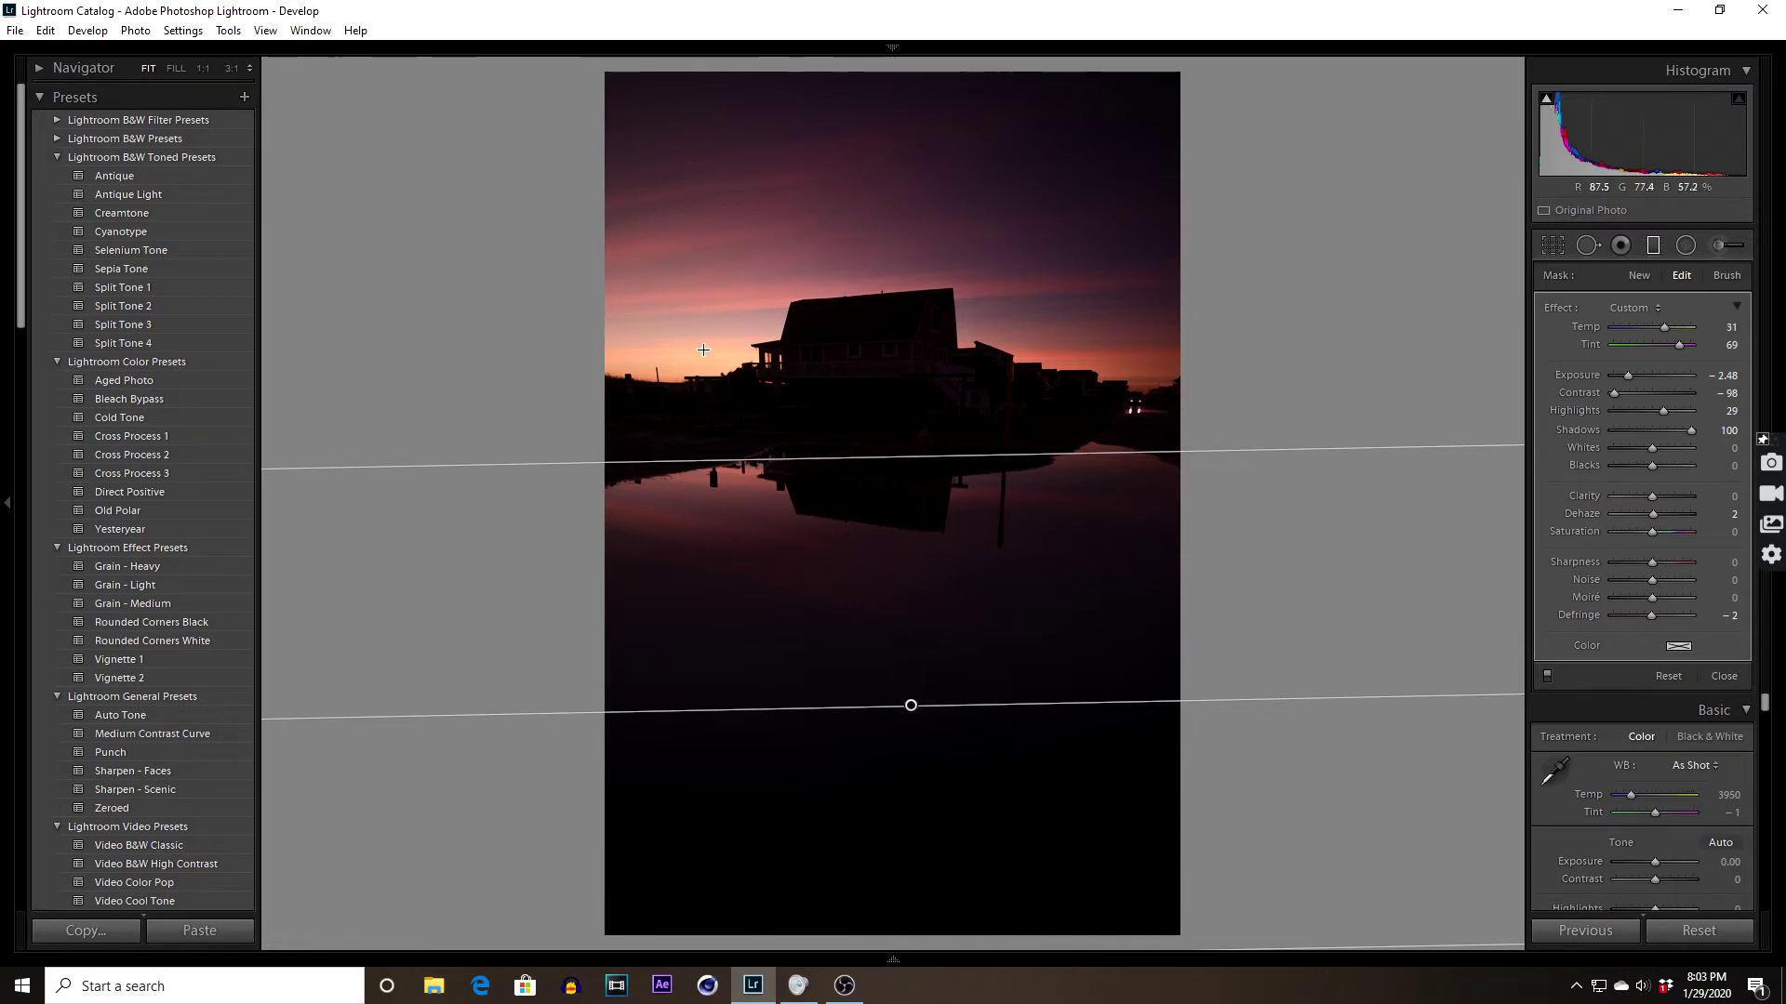
mouse_move(1663, 411)
mouse_down()
mouse_move(1641, 413)
mouse_move(1657, 411)
mouse_up()
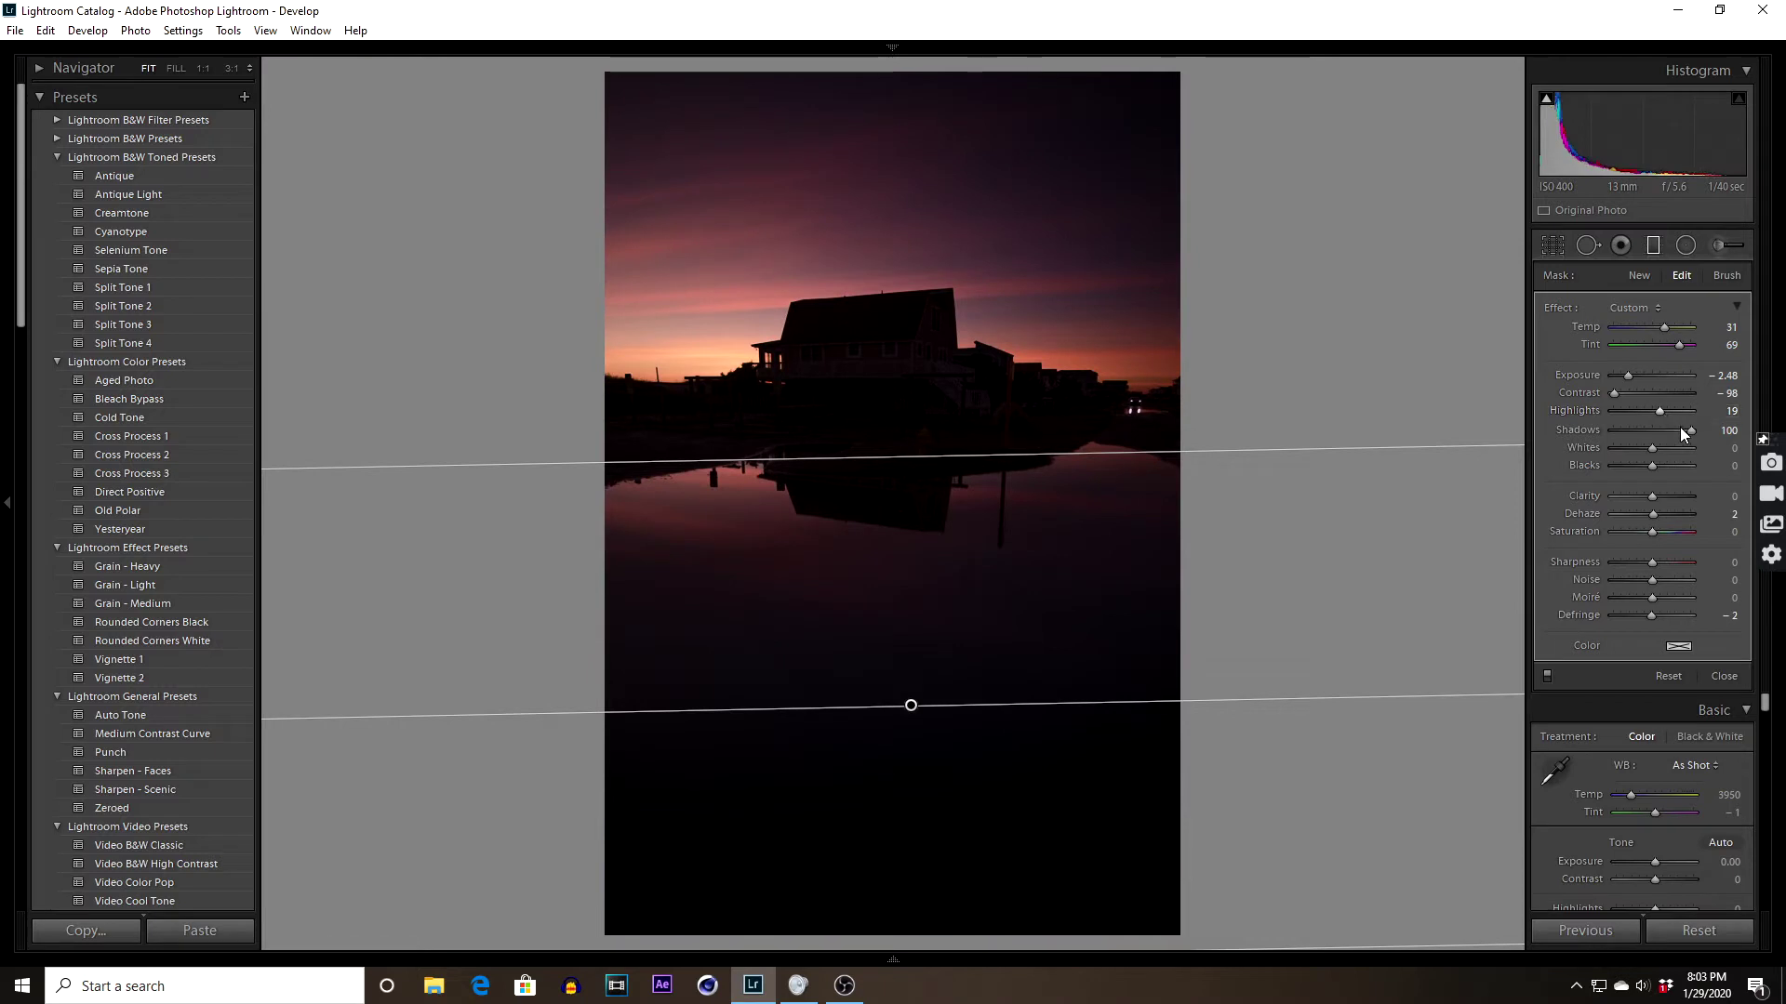
Set the graduated filter's Shadows to 60, Whites to 50 and Blacks to 0
drag(1674, 435, 1588, 435)
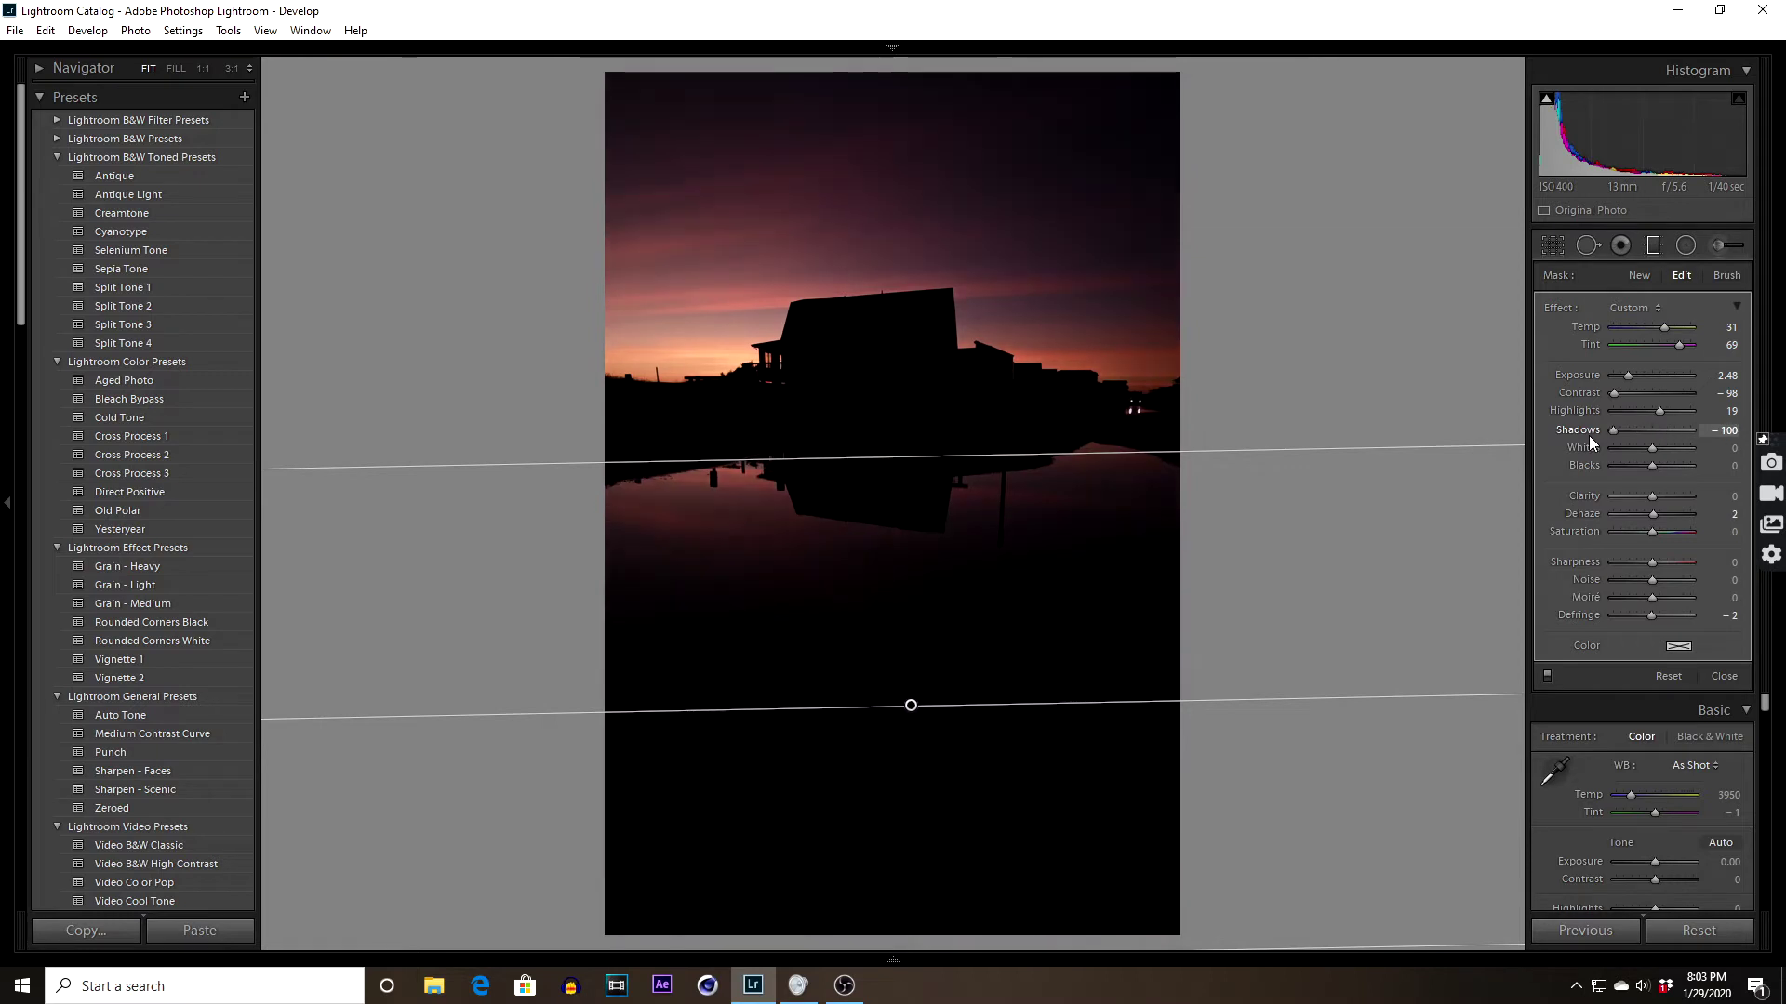
drag(1648, 433, 1677, 433)
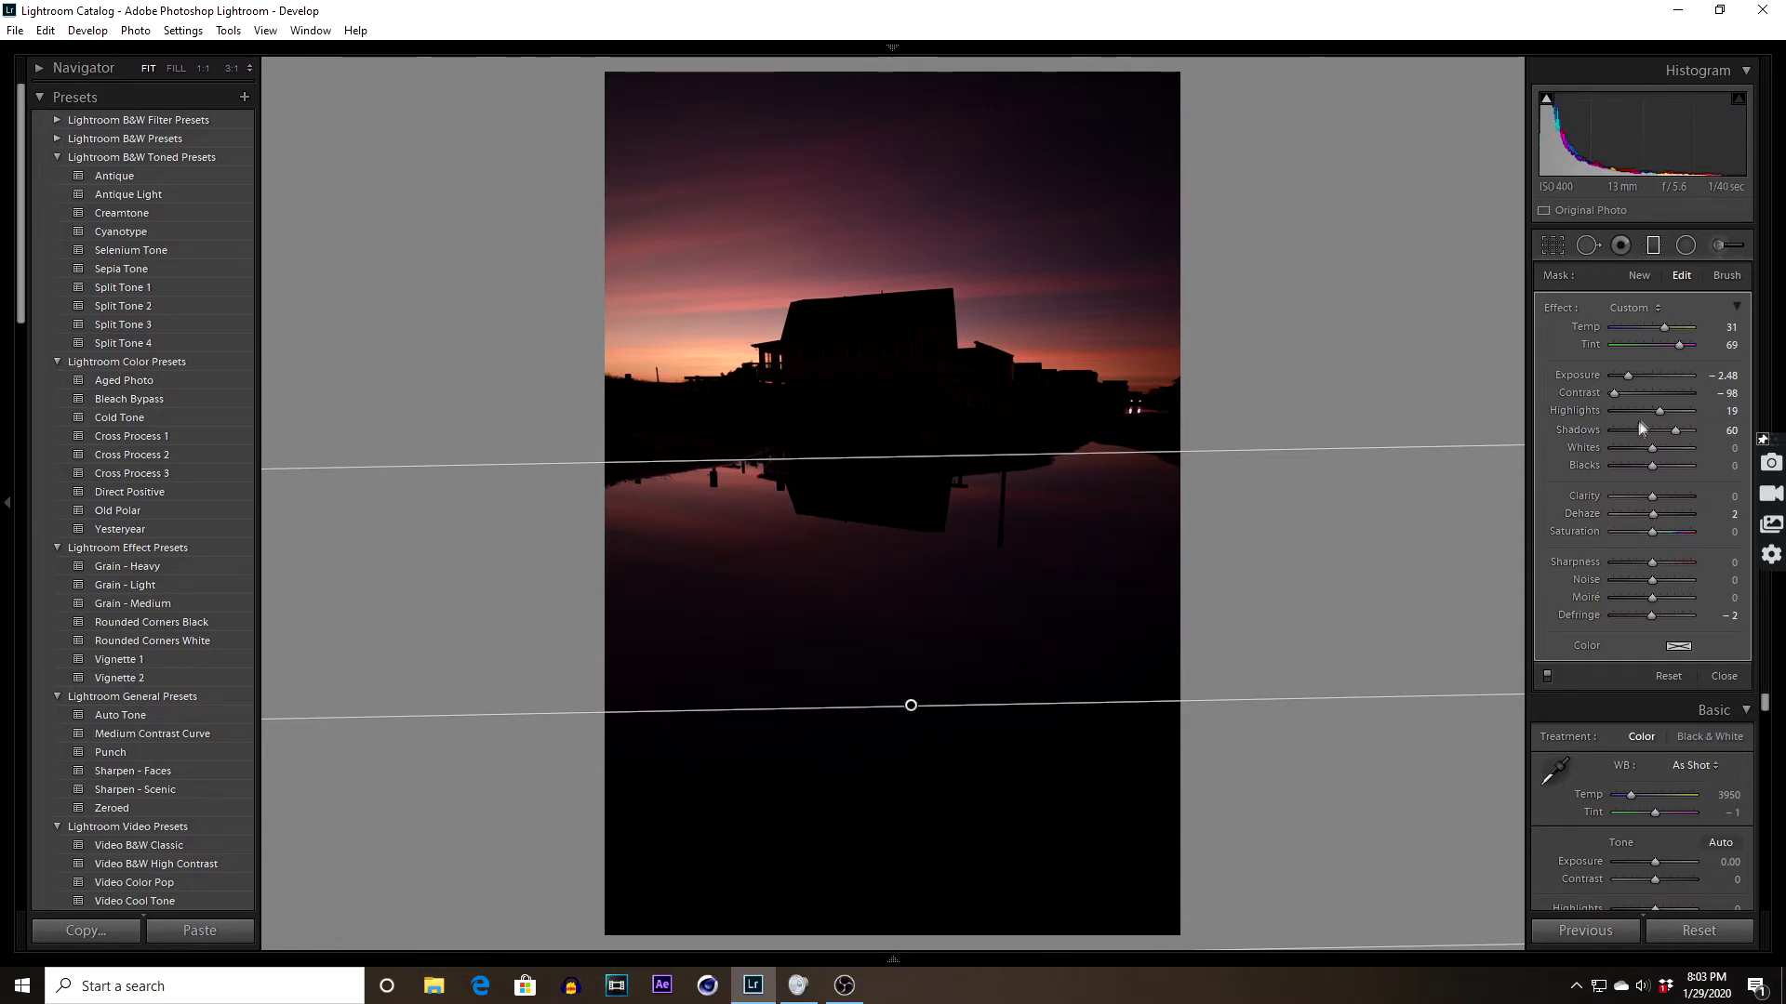
drag(1655, 450, 1684, 451)
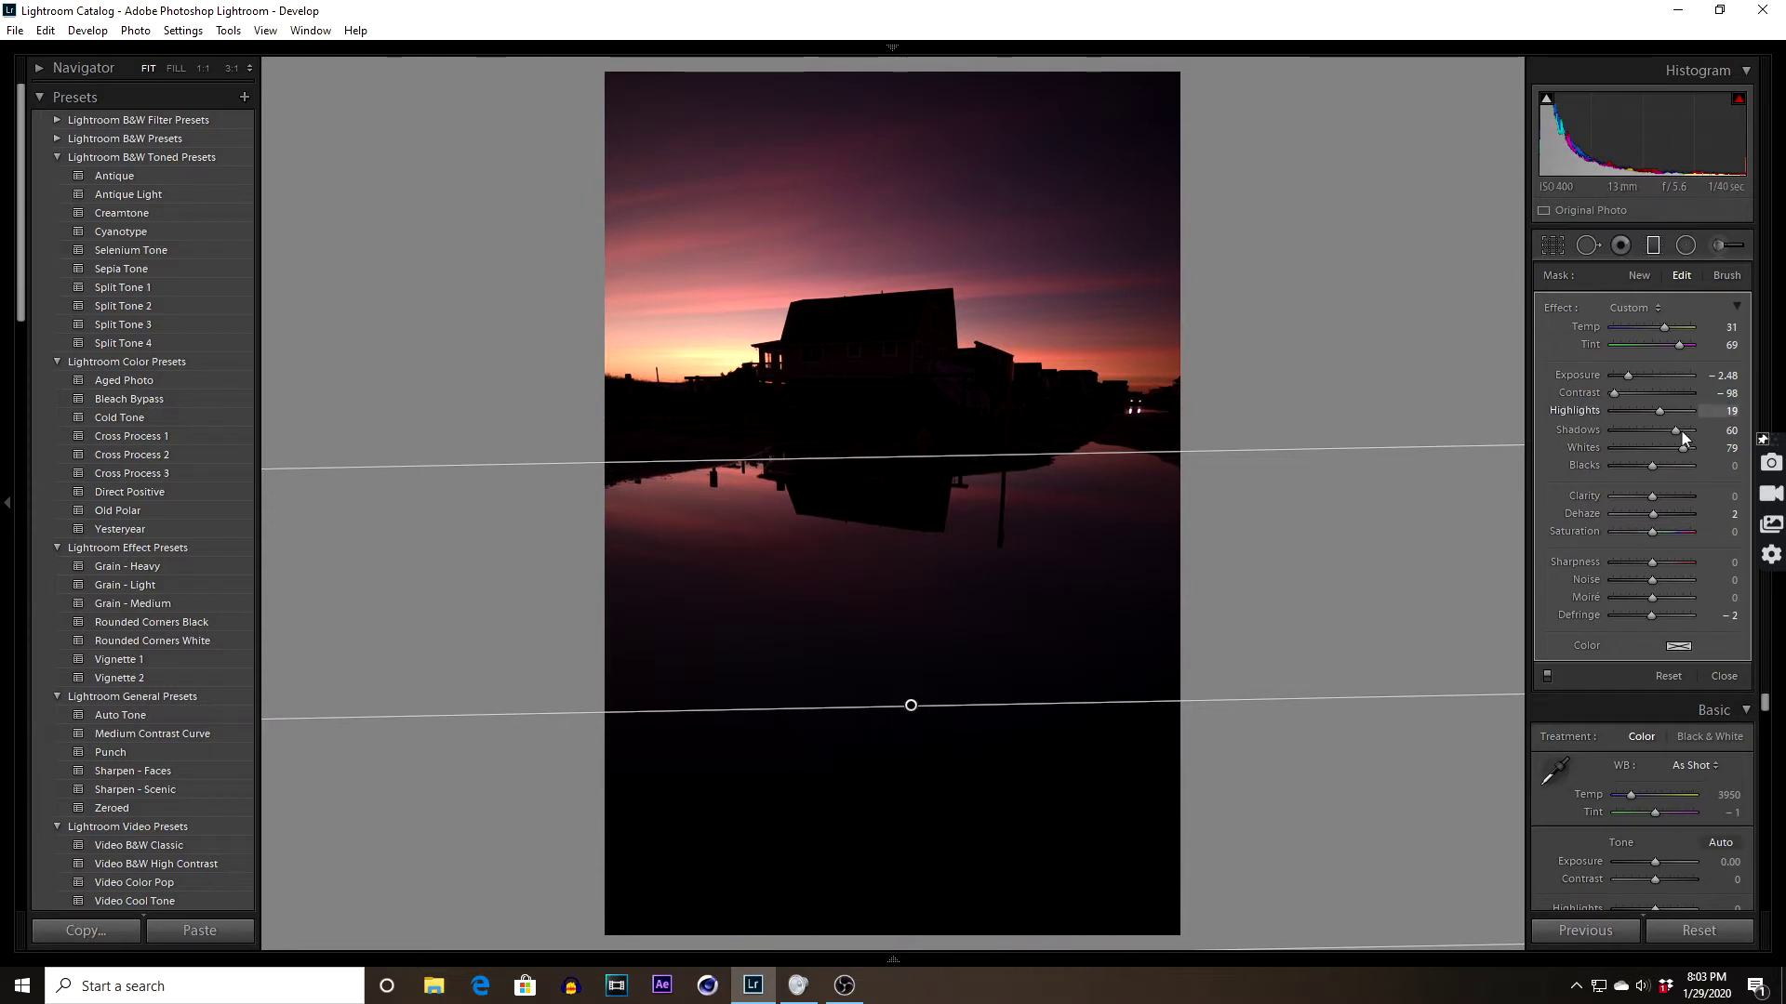
drag(1682, 448, 1651, 465)
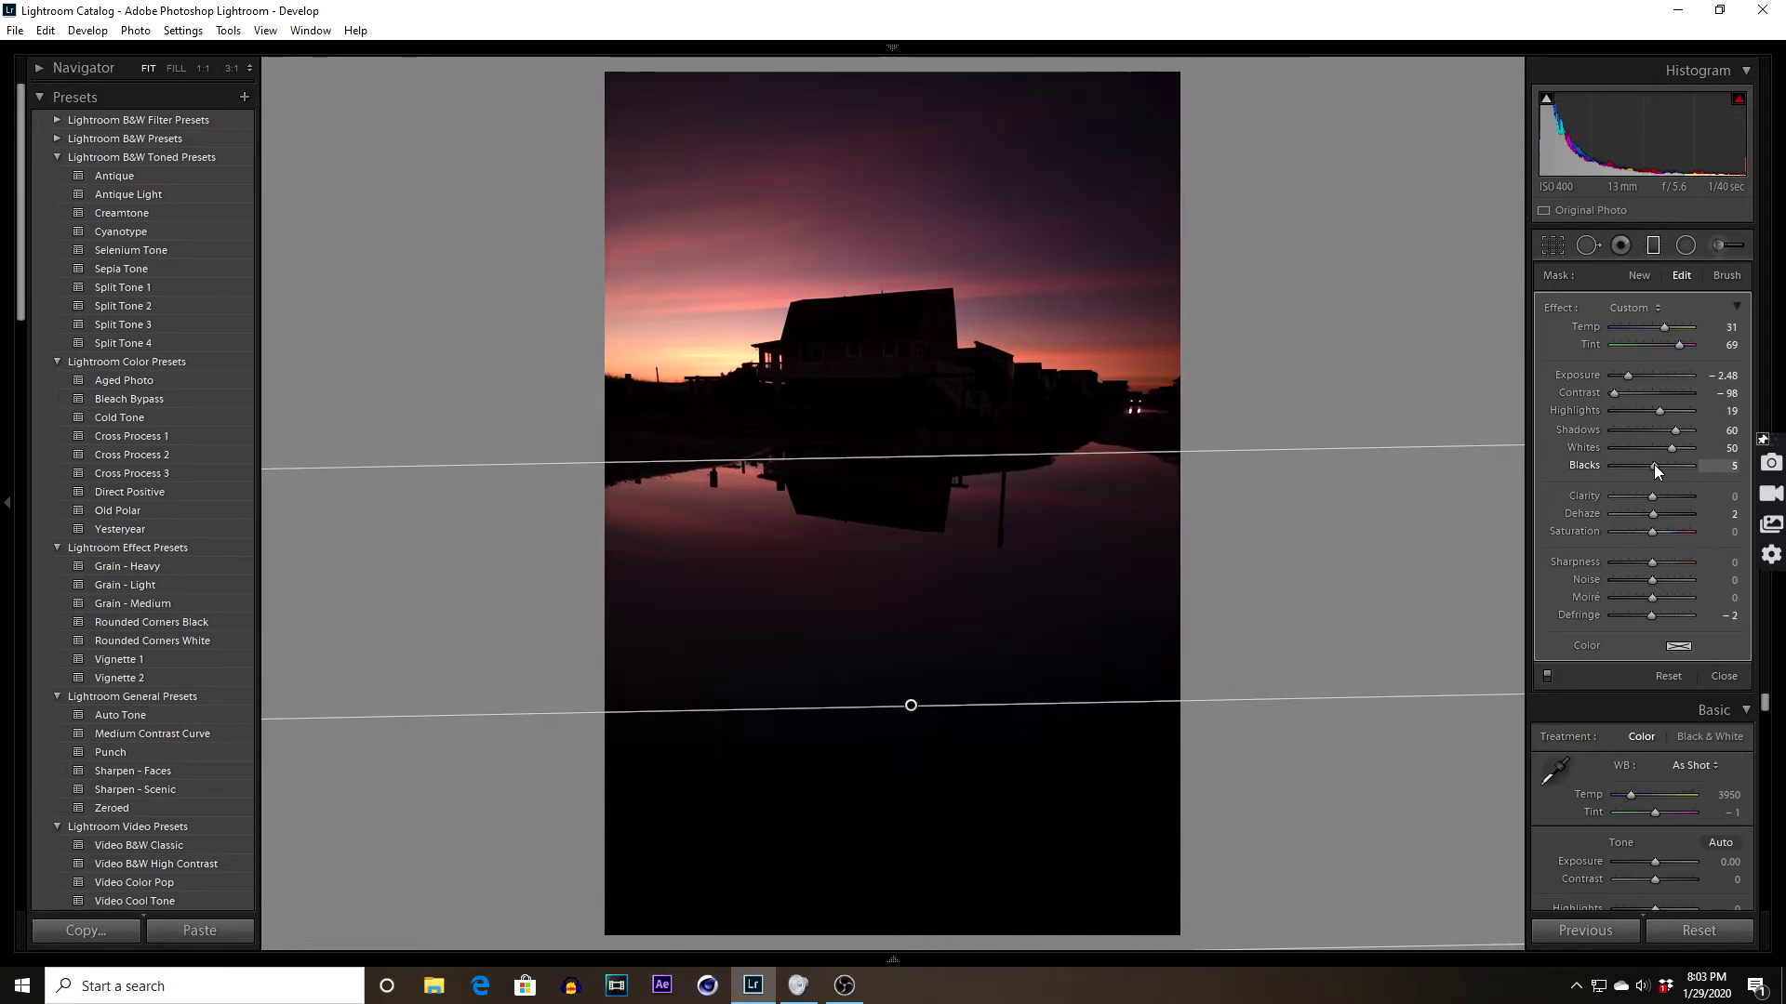
drag(1651, 465, 1652, 465)
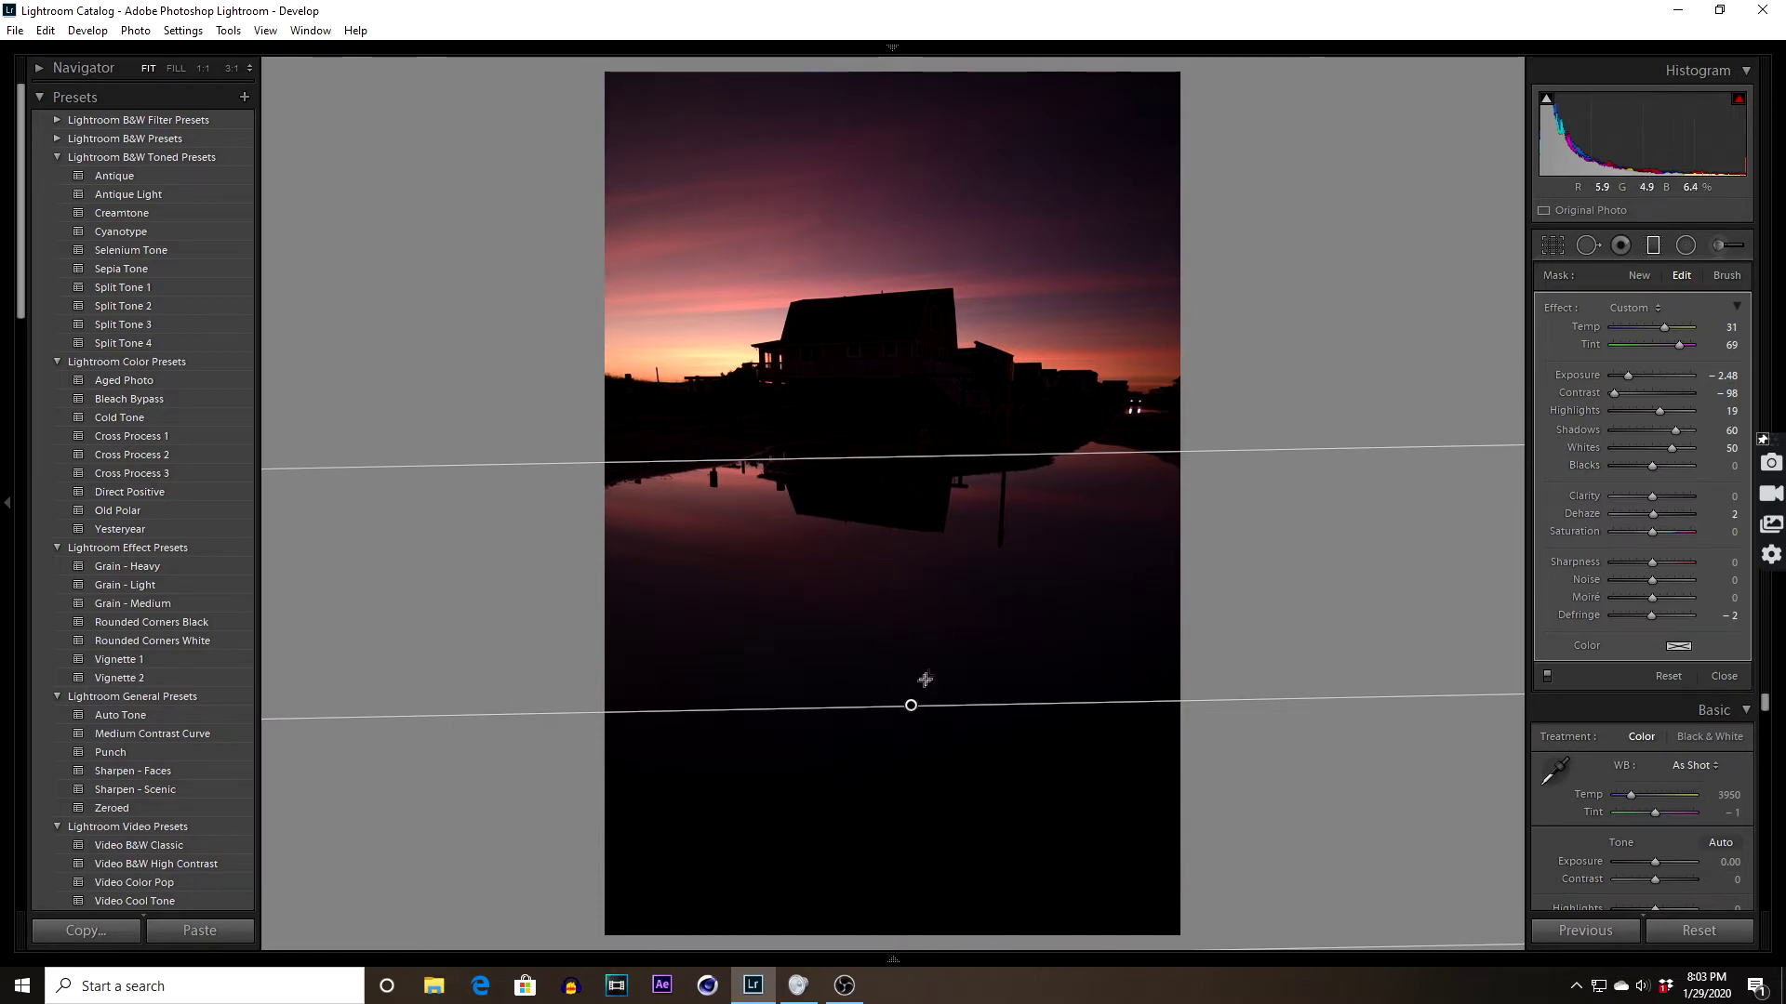
Raise the graduated filter's centre to just below the house's reflection, with Dehaze at 43 and Temp at 29, and finish editing it
drag(912, 706, 956, 625)
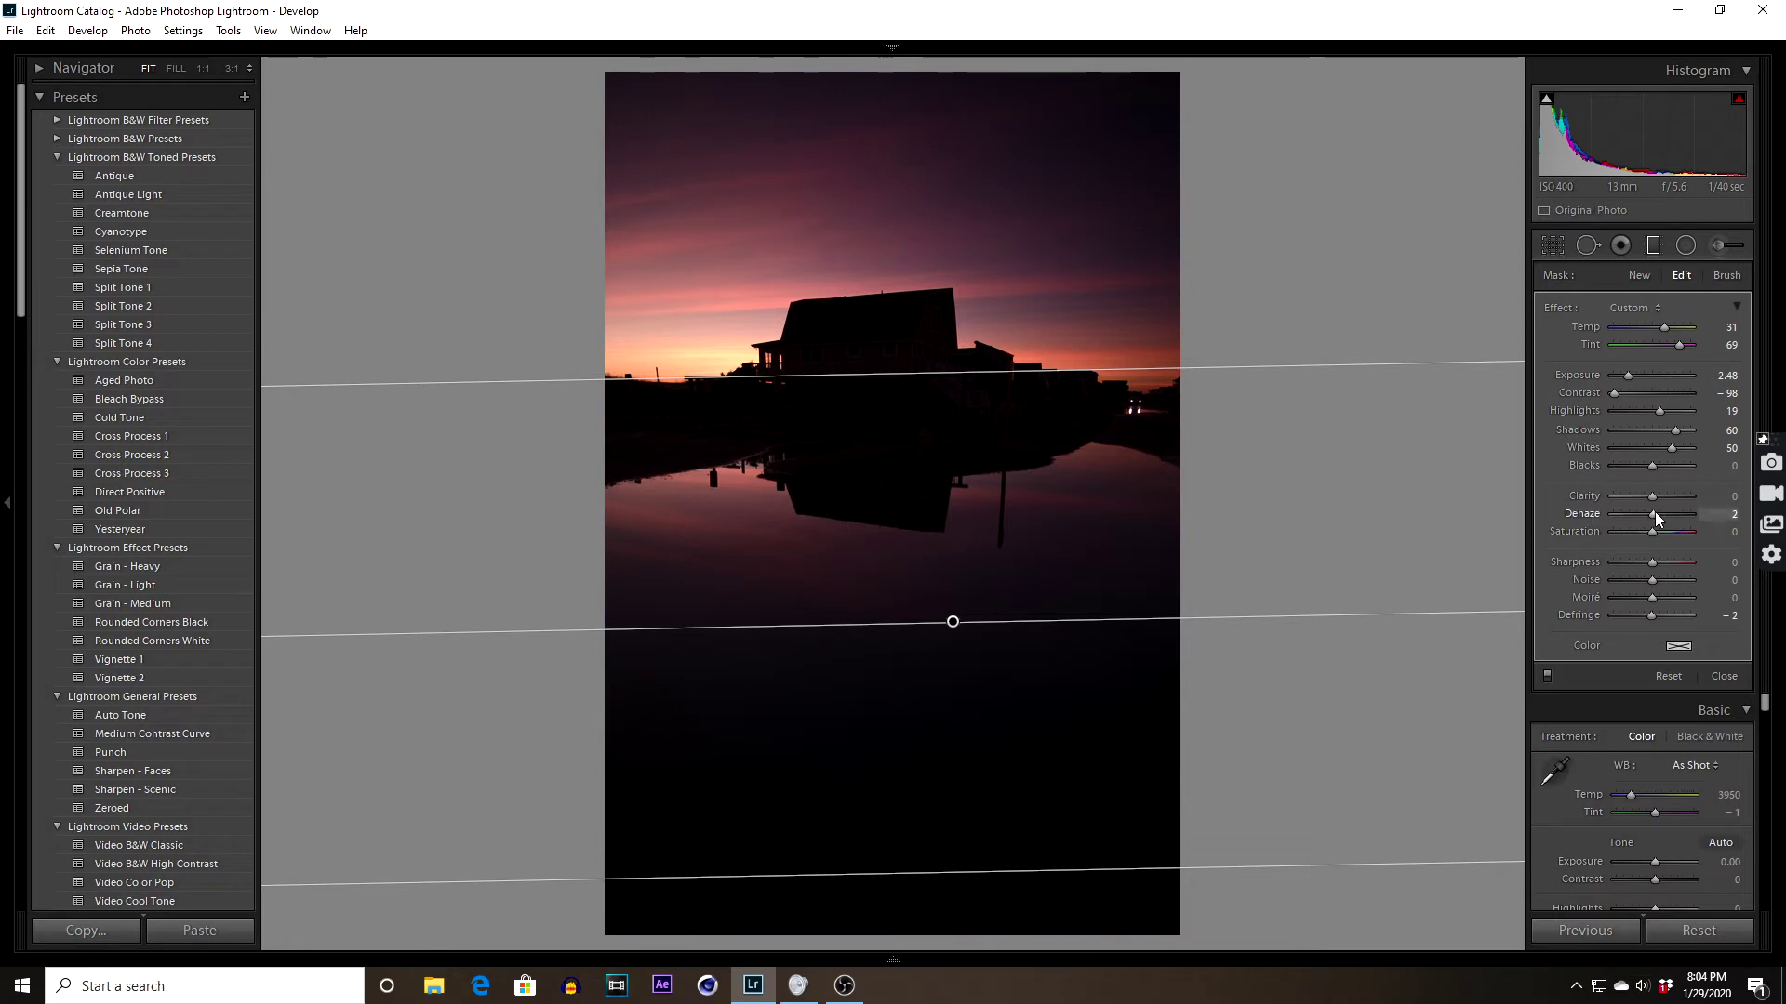
drag(1660, 514, 1672, 515)
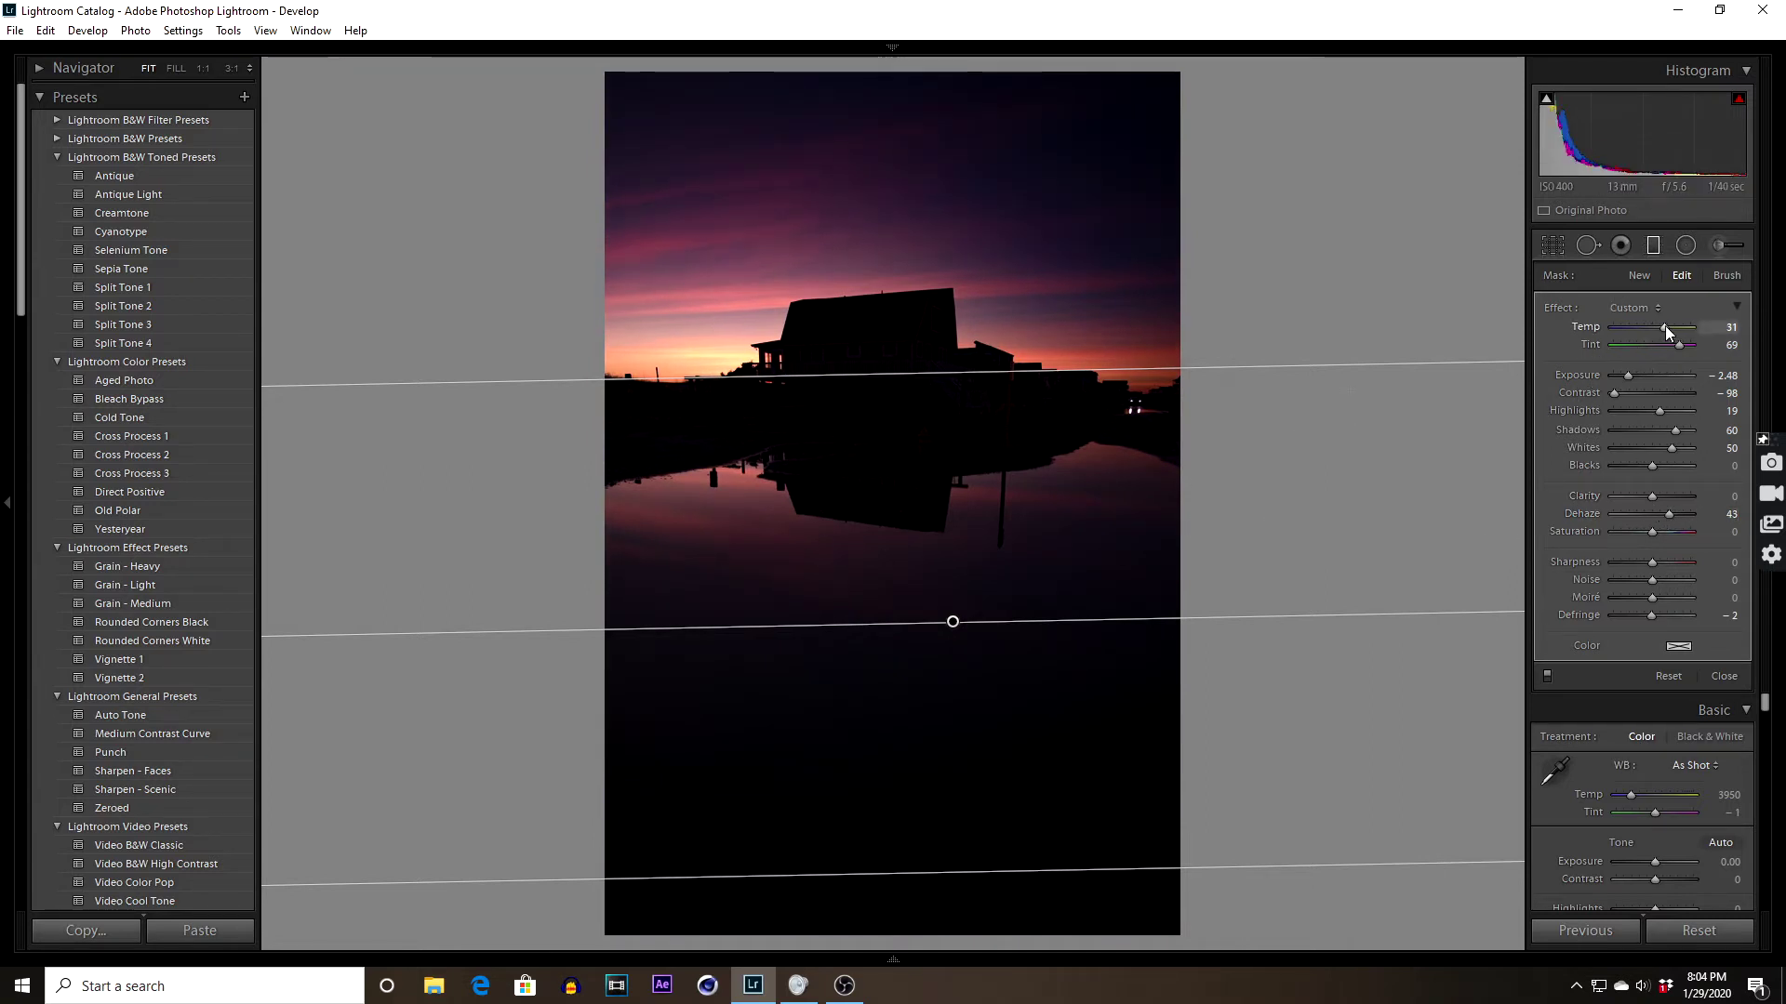
drag(1663, 325, 1657, 327)
drag(1672, 327, 1665, 333)
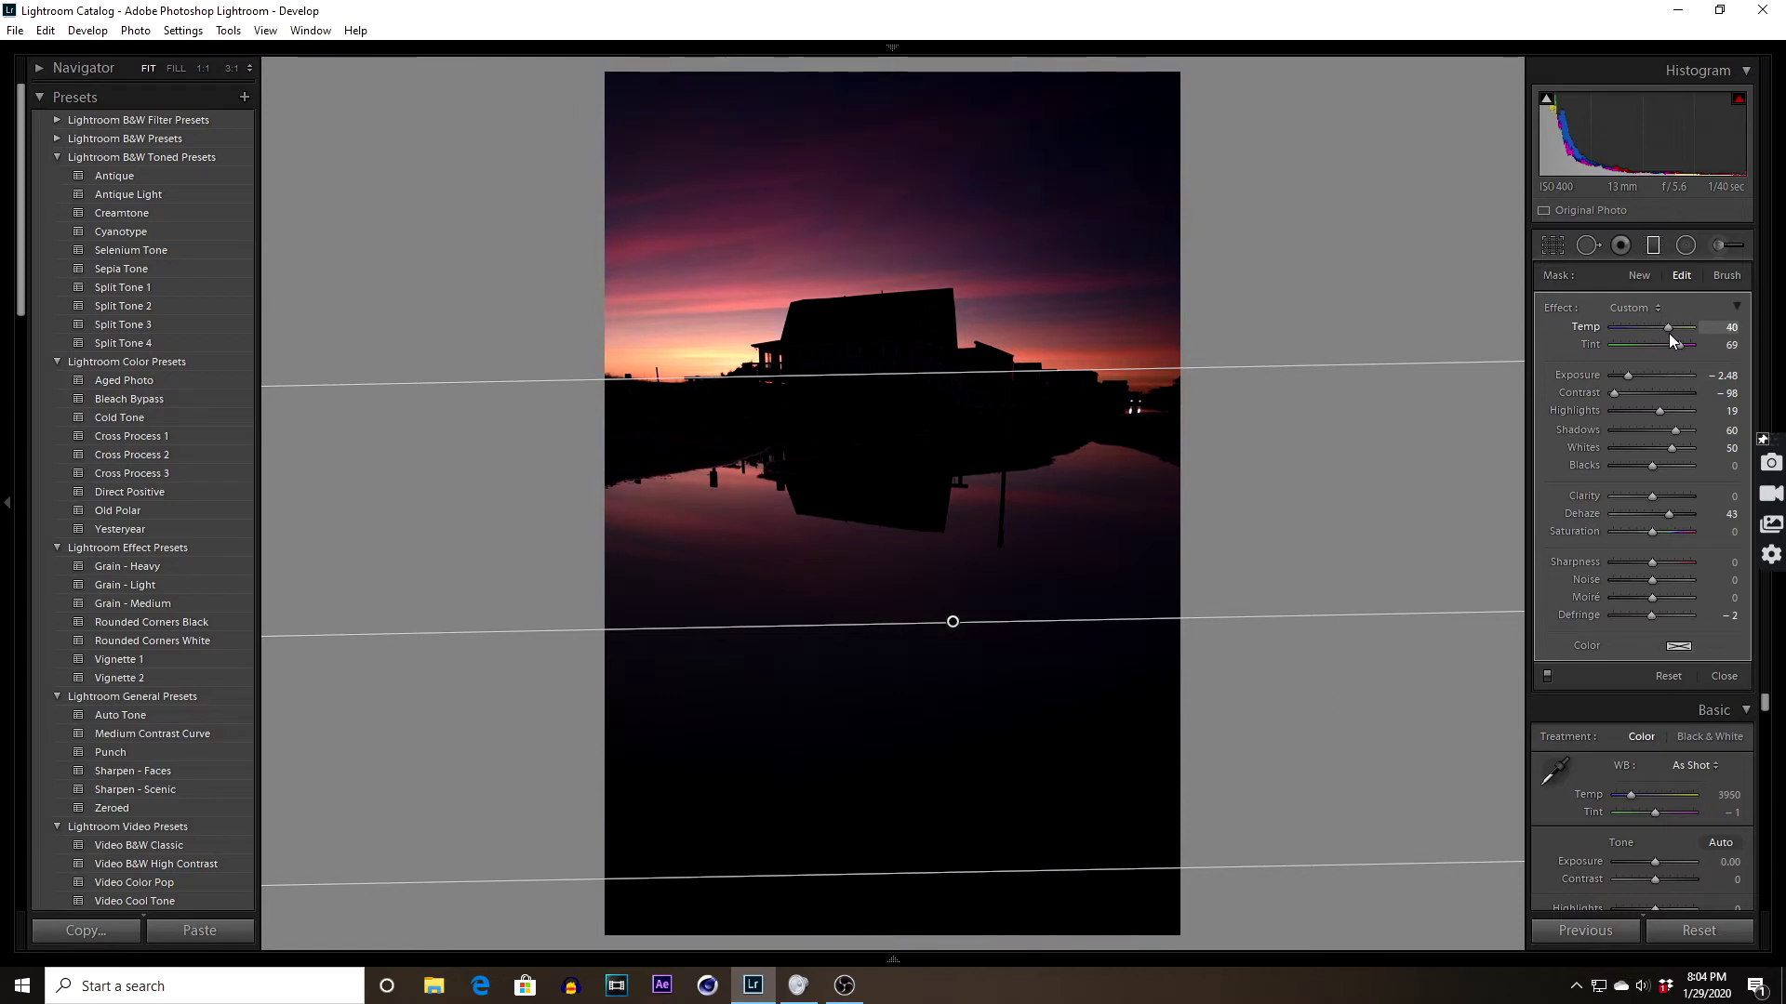
mouse_move(1668, 327)
mouse_down()
mouse_move(1645, 329)
mouse_move(1681, 338)
mouse_up()
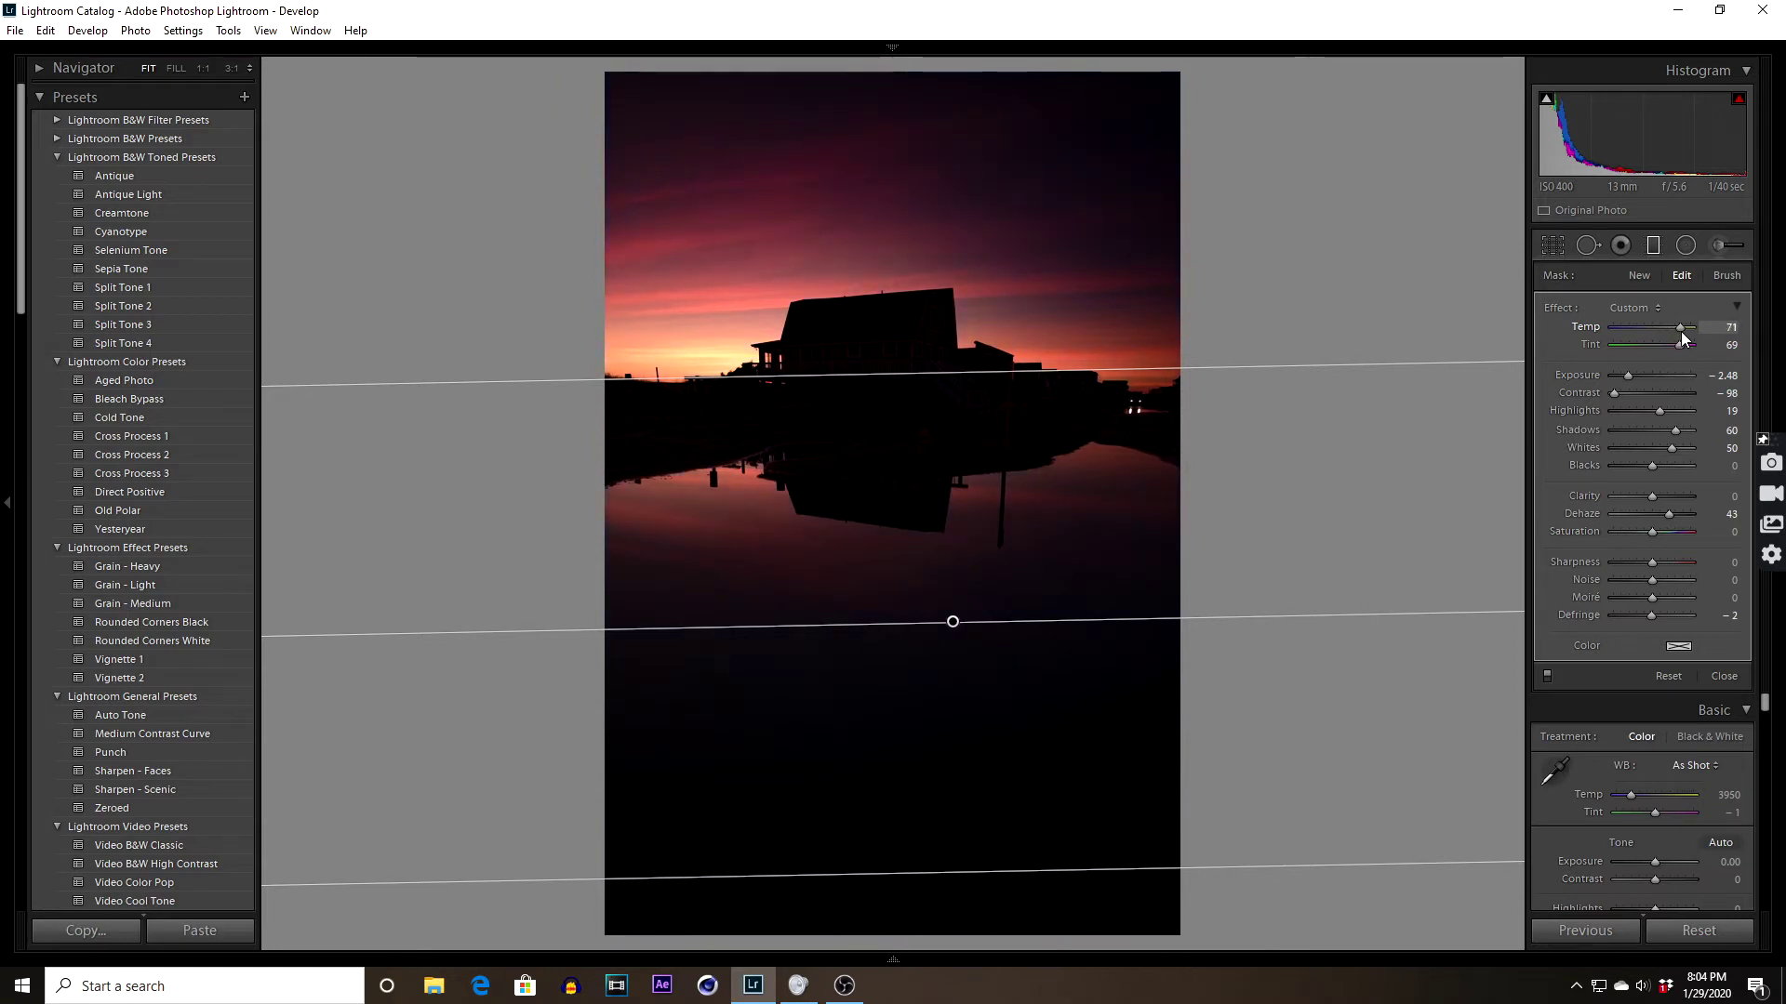
drag(1670, 332, 1662, 332)
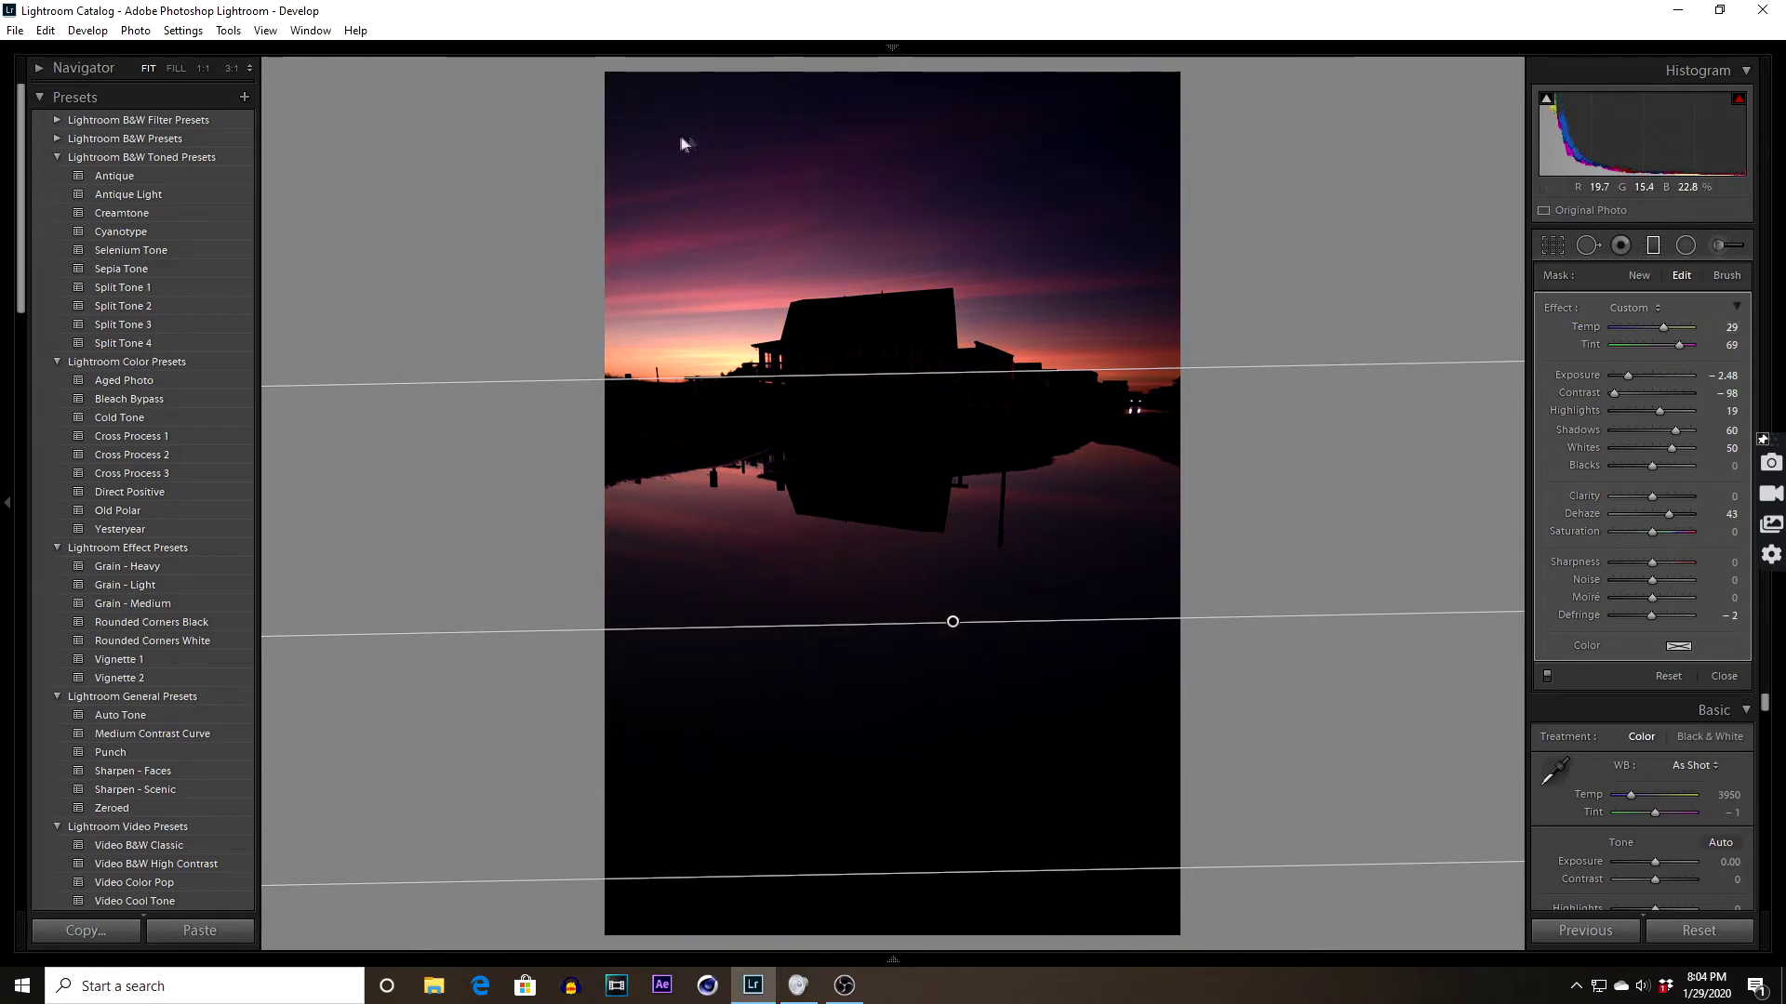
drag(952, 621, 956, 557)
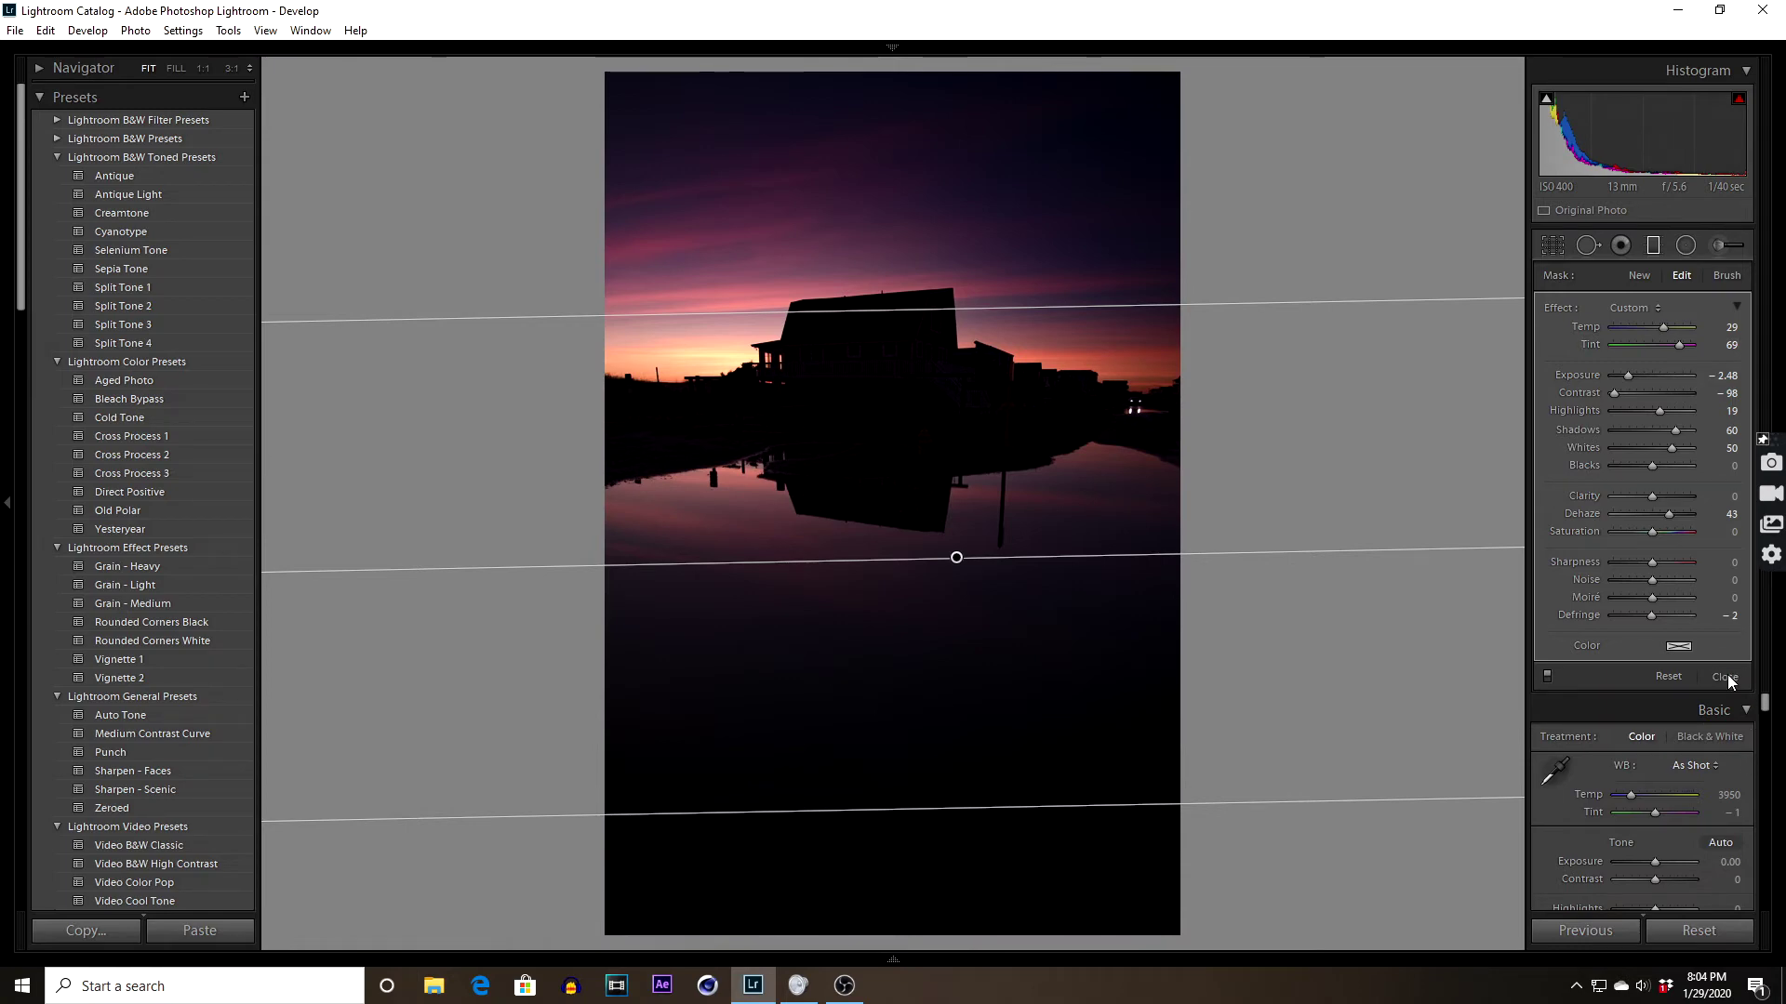
click(1726, 678)
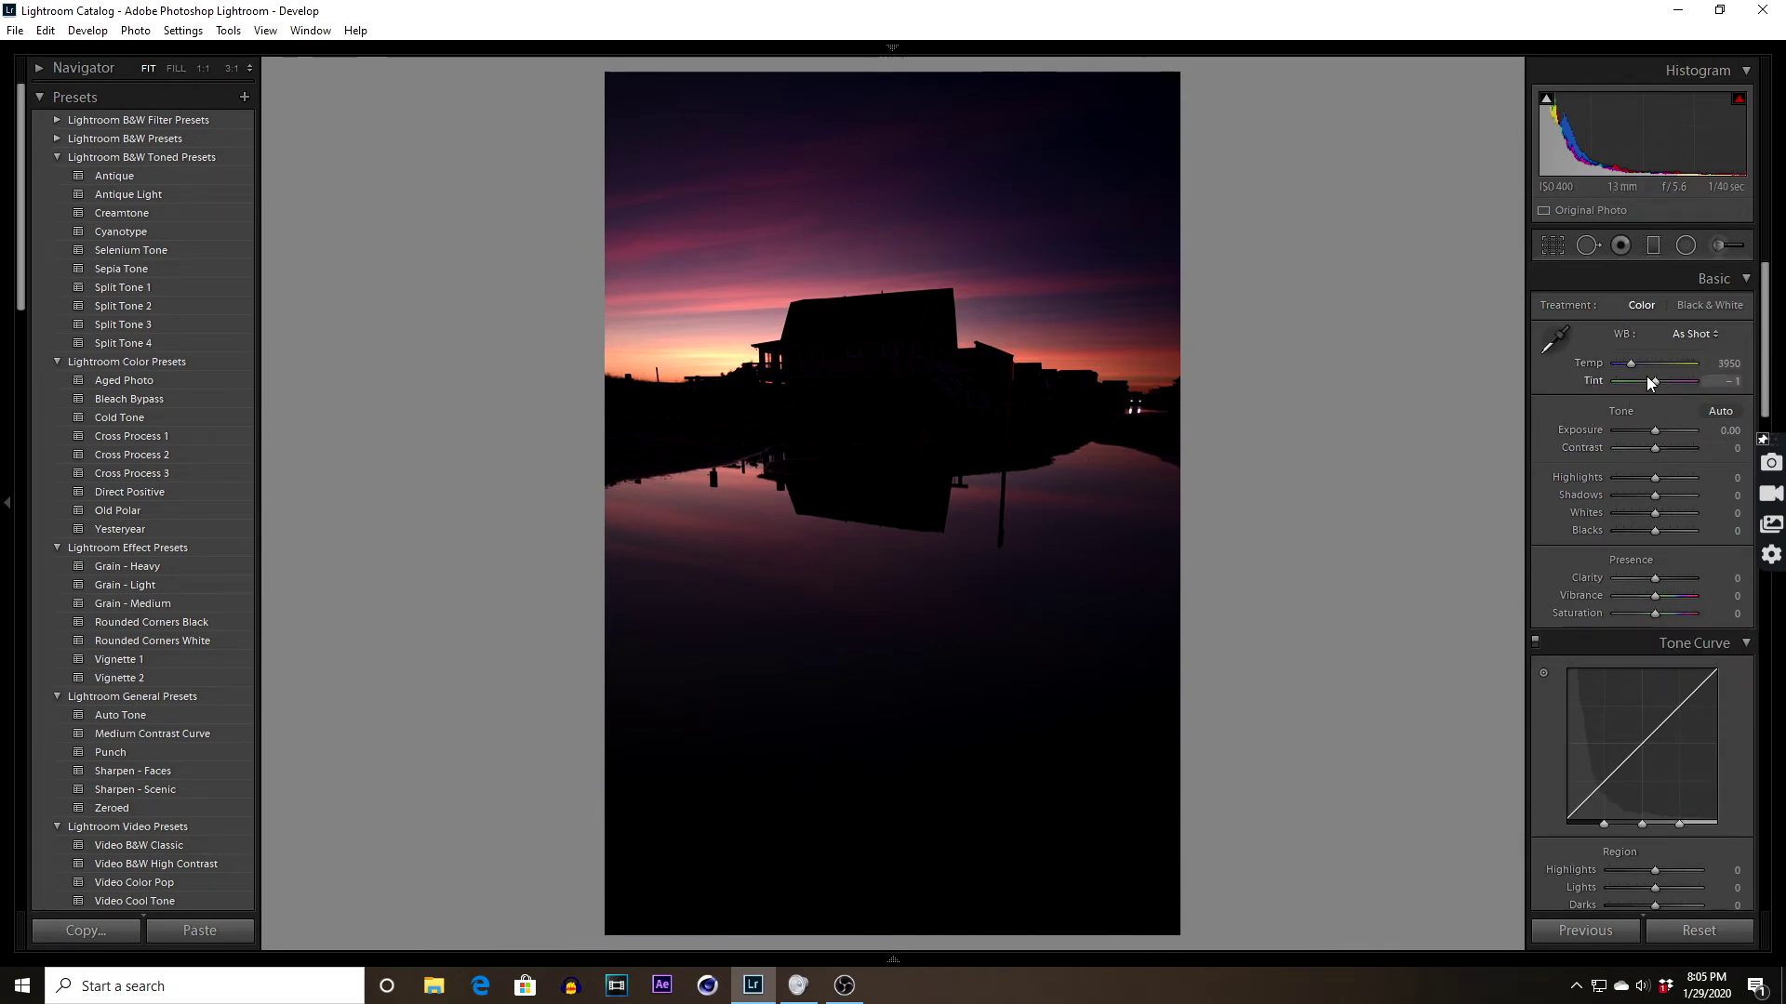
Set the whole photo's Temp to 4381, Tint to 0, Exposure to −0.48 and Contrast to −10
drag(1634, 369, 1635, 369)
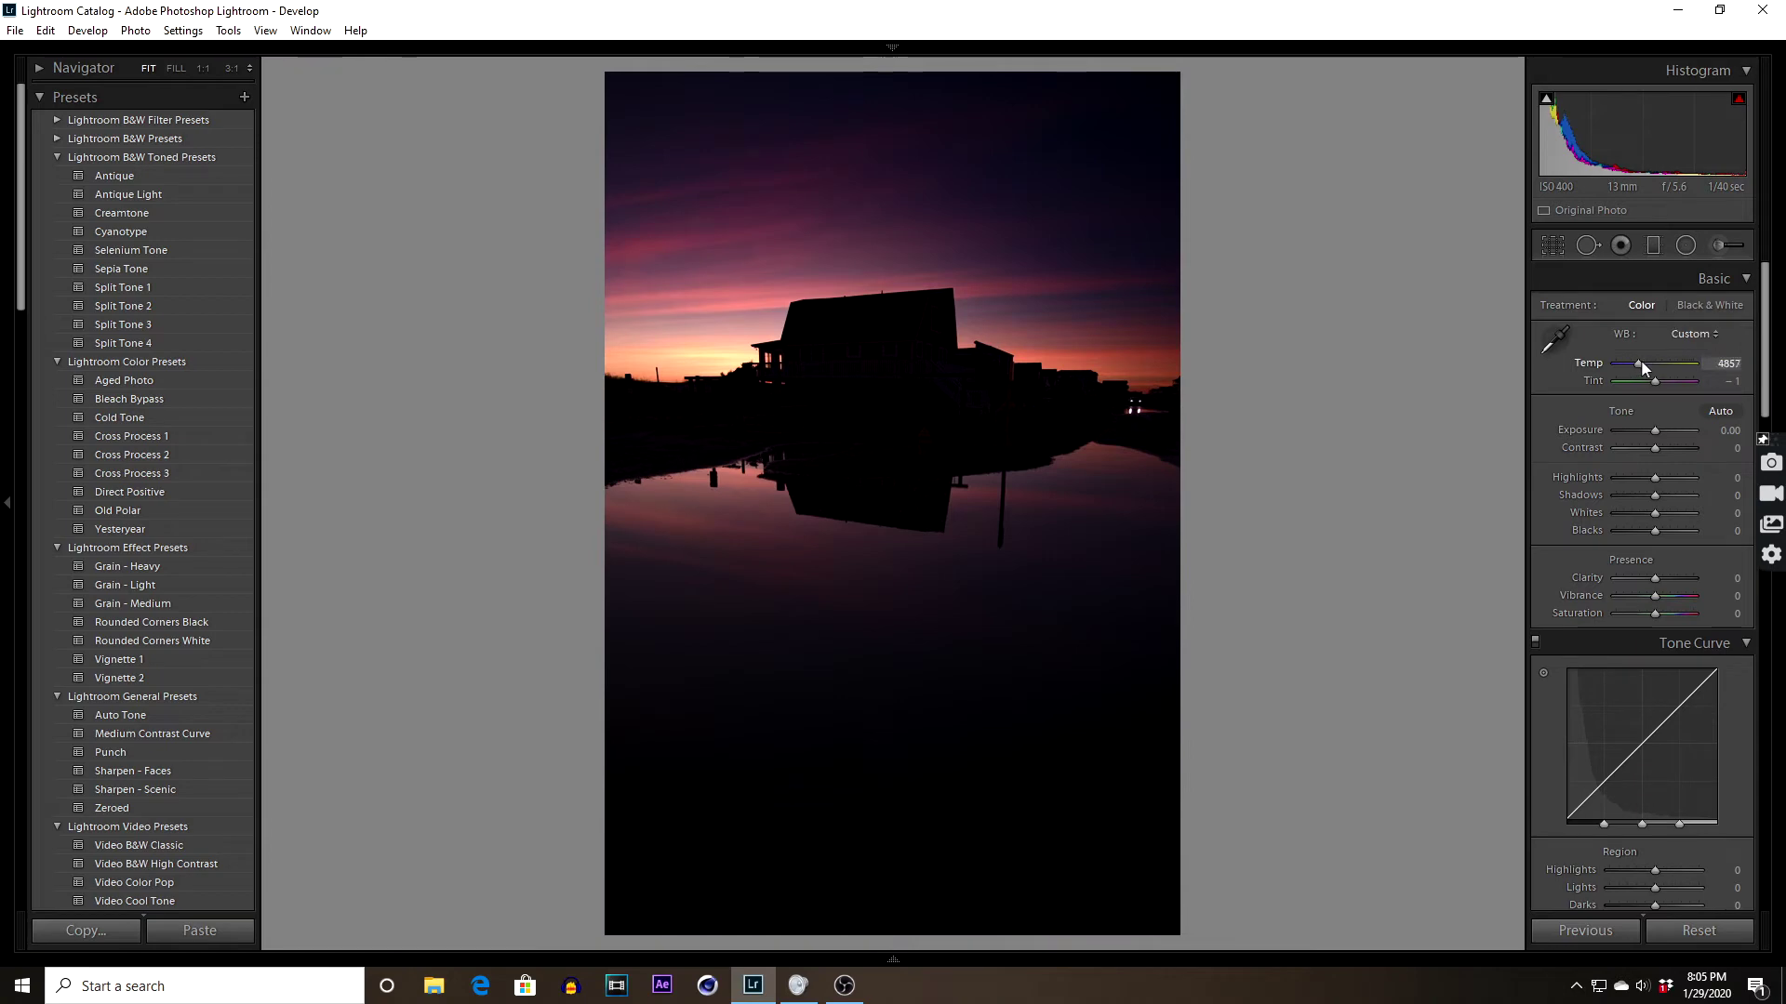
scroll(1651, 368, up, 2)
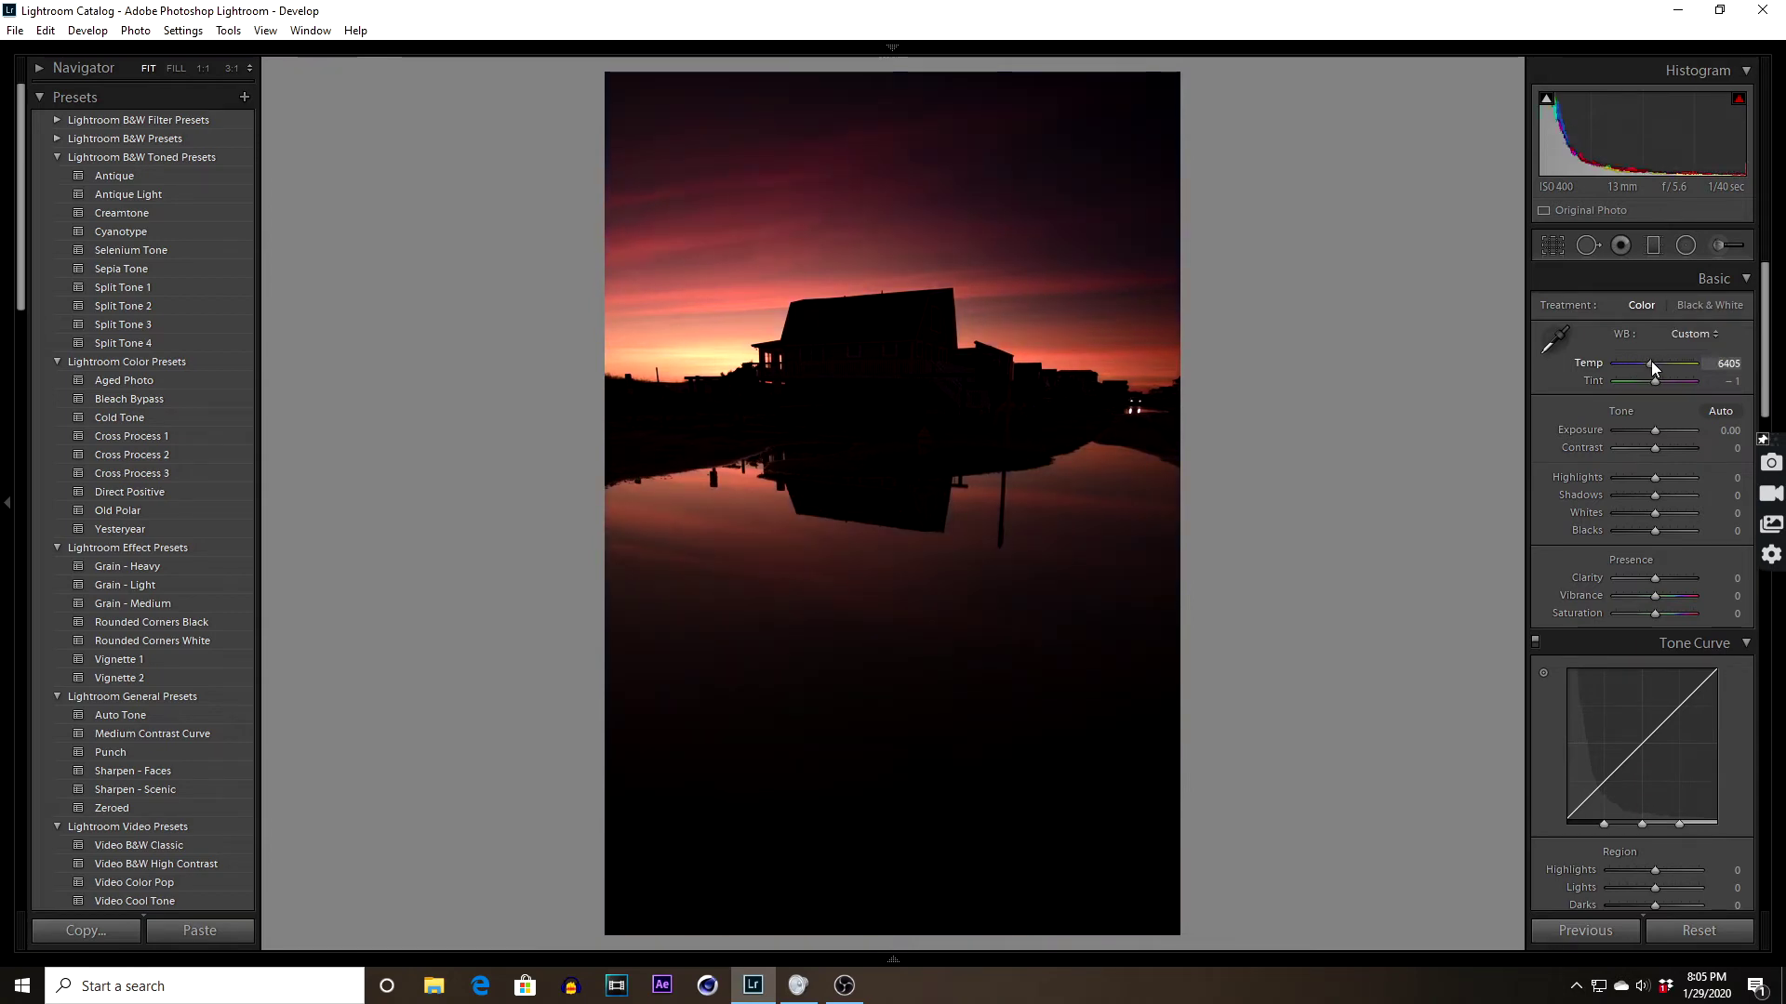
drag(1644, 361, 1633, 367)
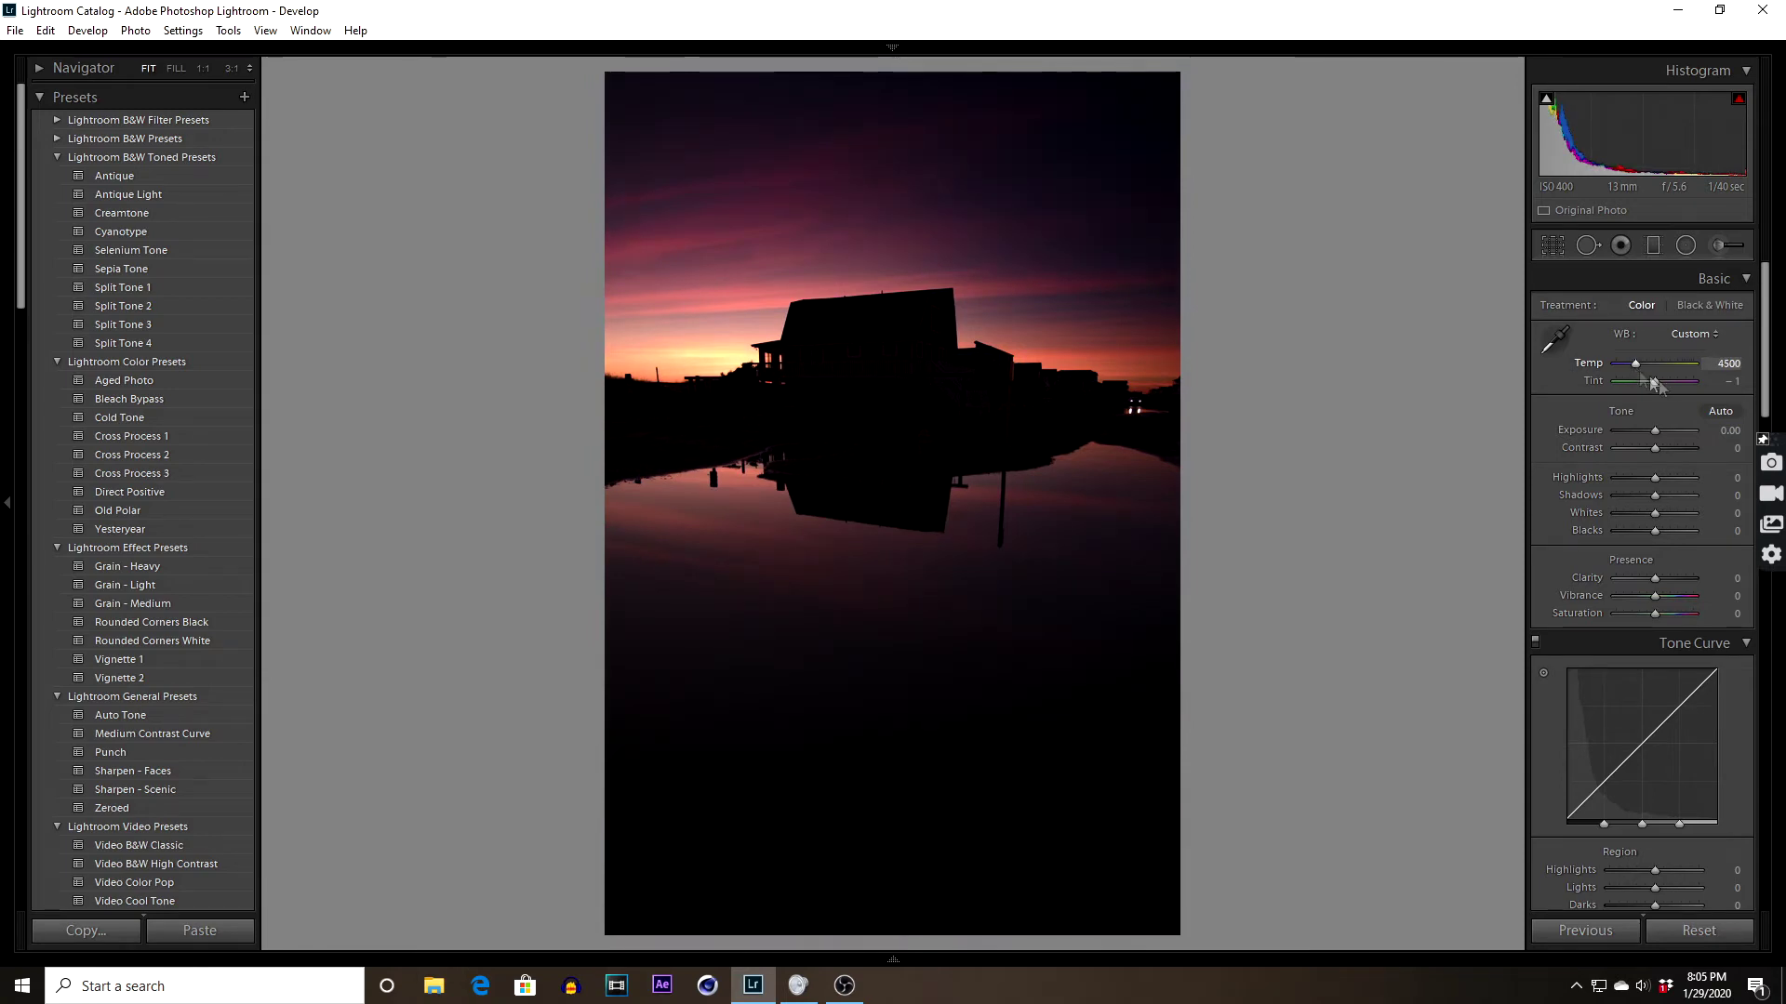
drag(1654, 381, 1662, 382)
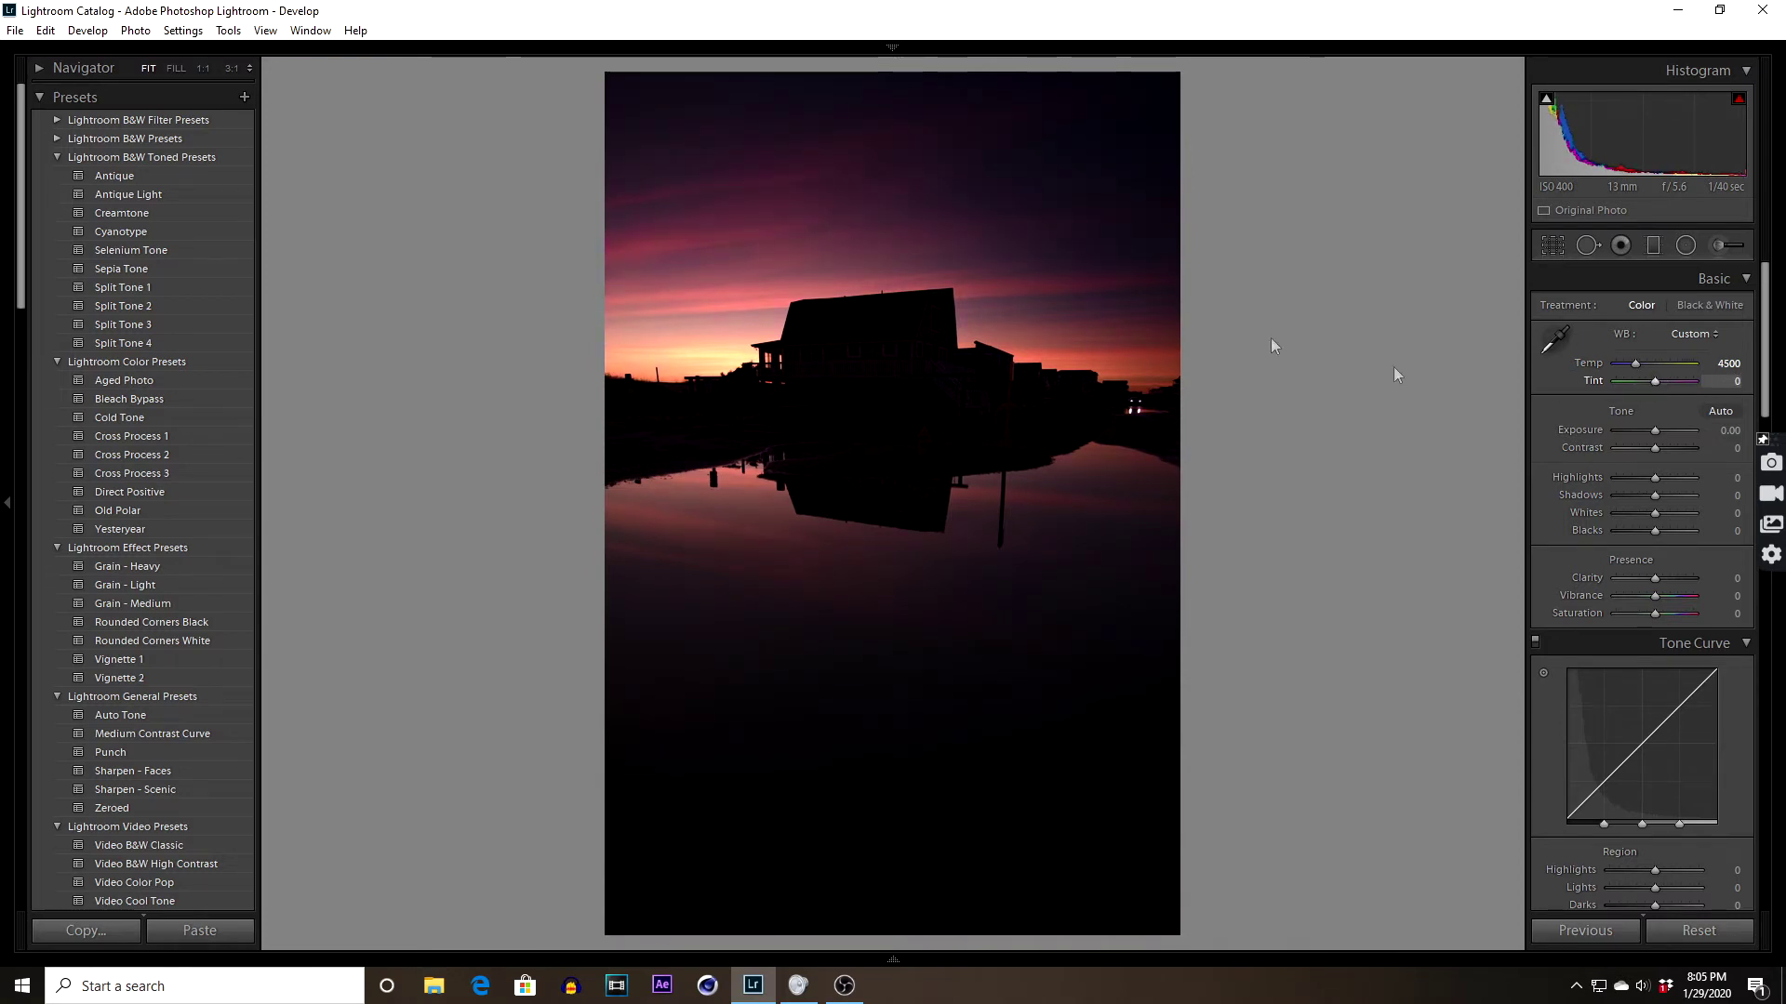
drag(1636, 363, 1637, 364)
drag(1655, 431, 1654, 471)
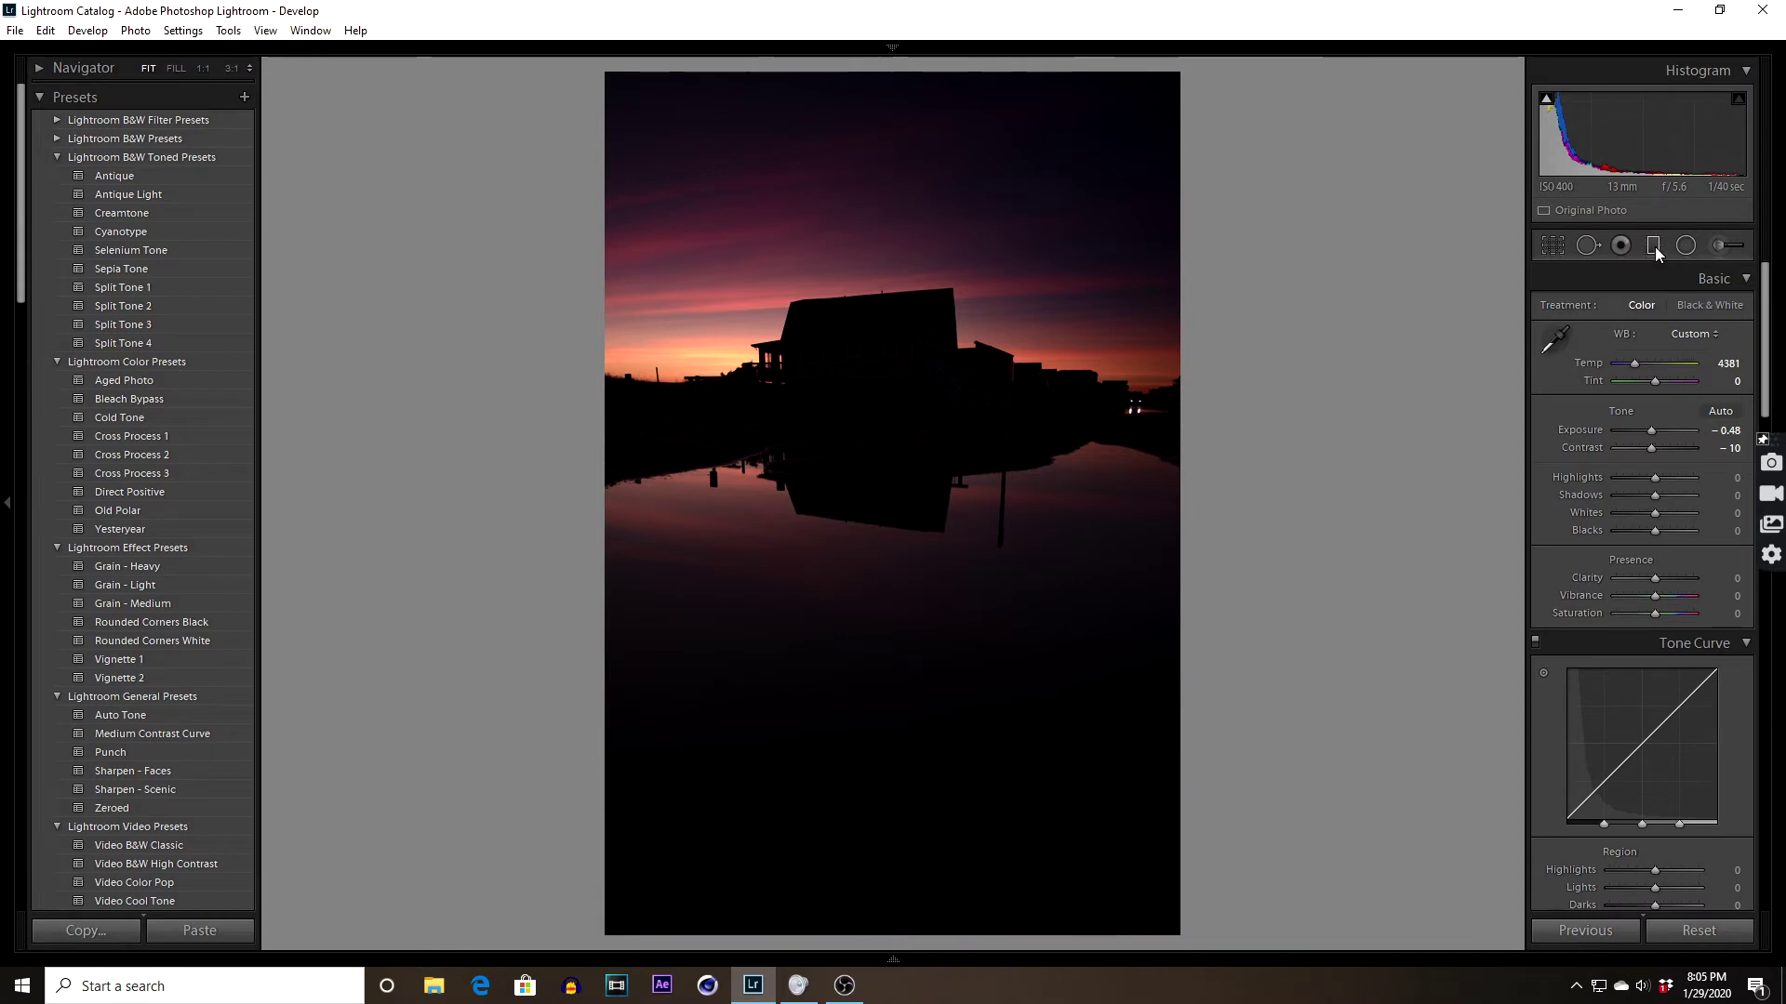
Add a second graduated filter from the lower sky into the water, tilt it slightly and centre it at the base of the house
click(1653, 245)
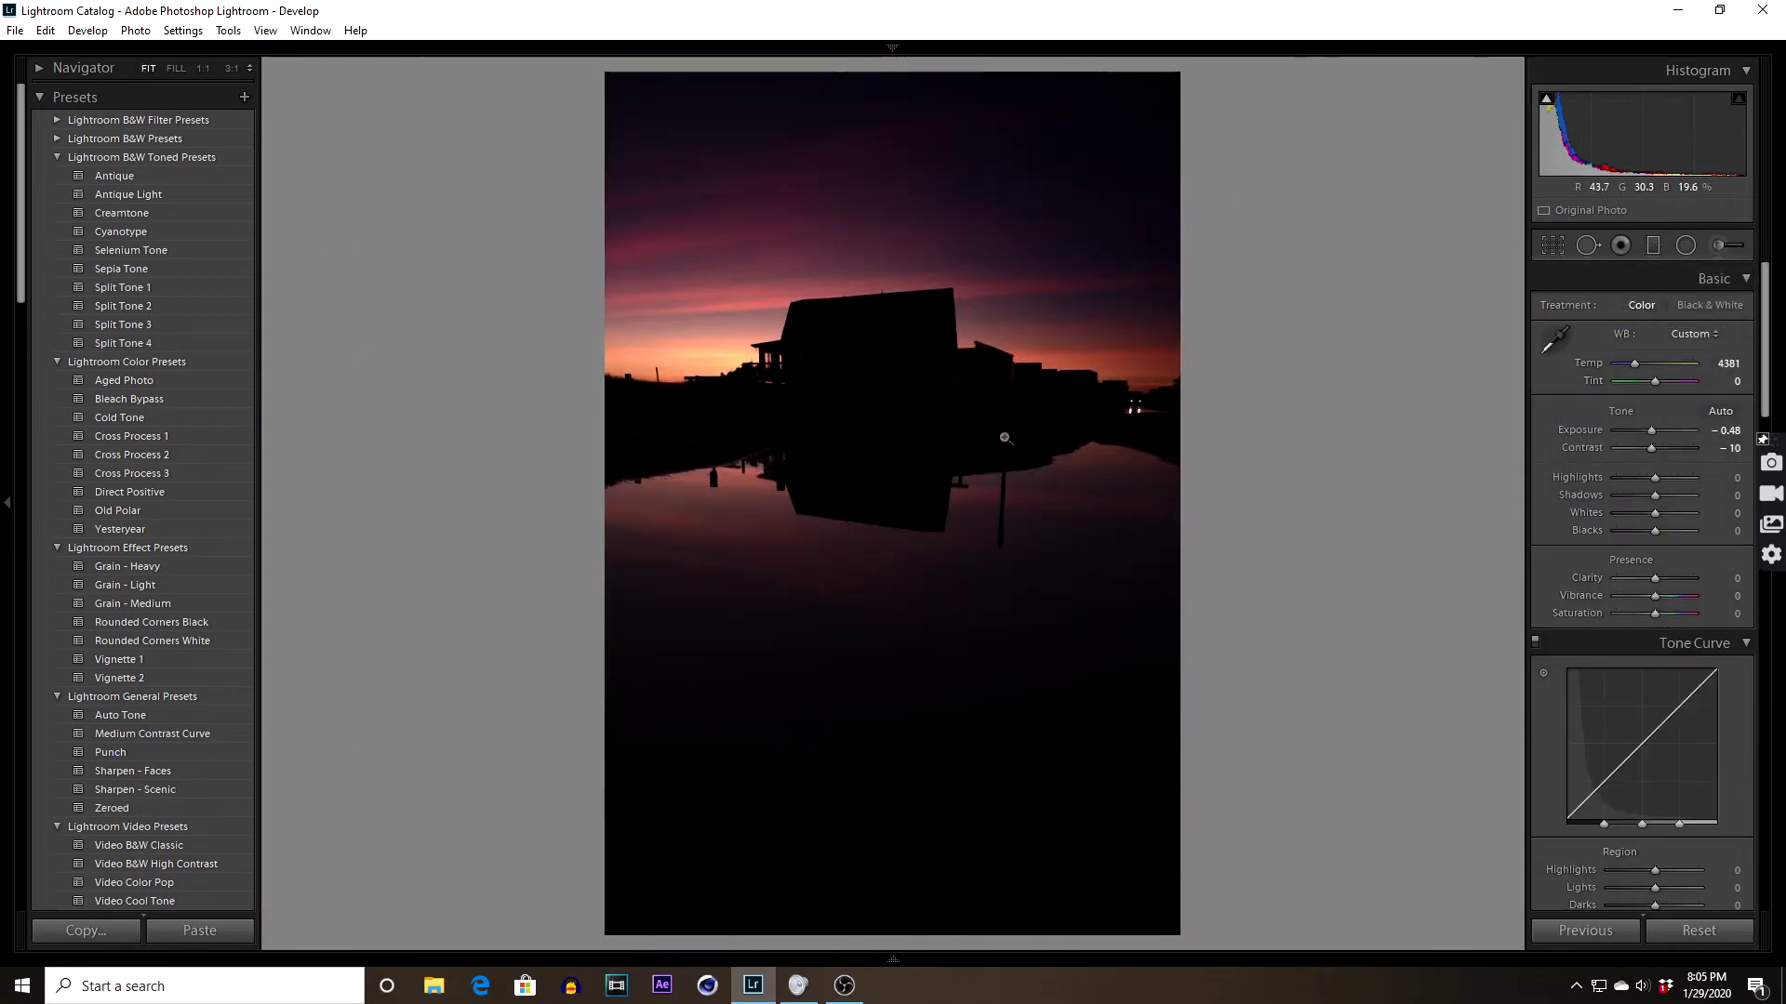
click(1652, 249)
drag(953, 337, 944, 671)
mouse_move(1140, 516)
mouse_down()
mouse_move(1130, 558)
mouse_move(1139, 510)
mouse_up()
drag(948, 506, 961, 416)
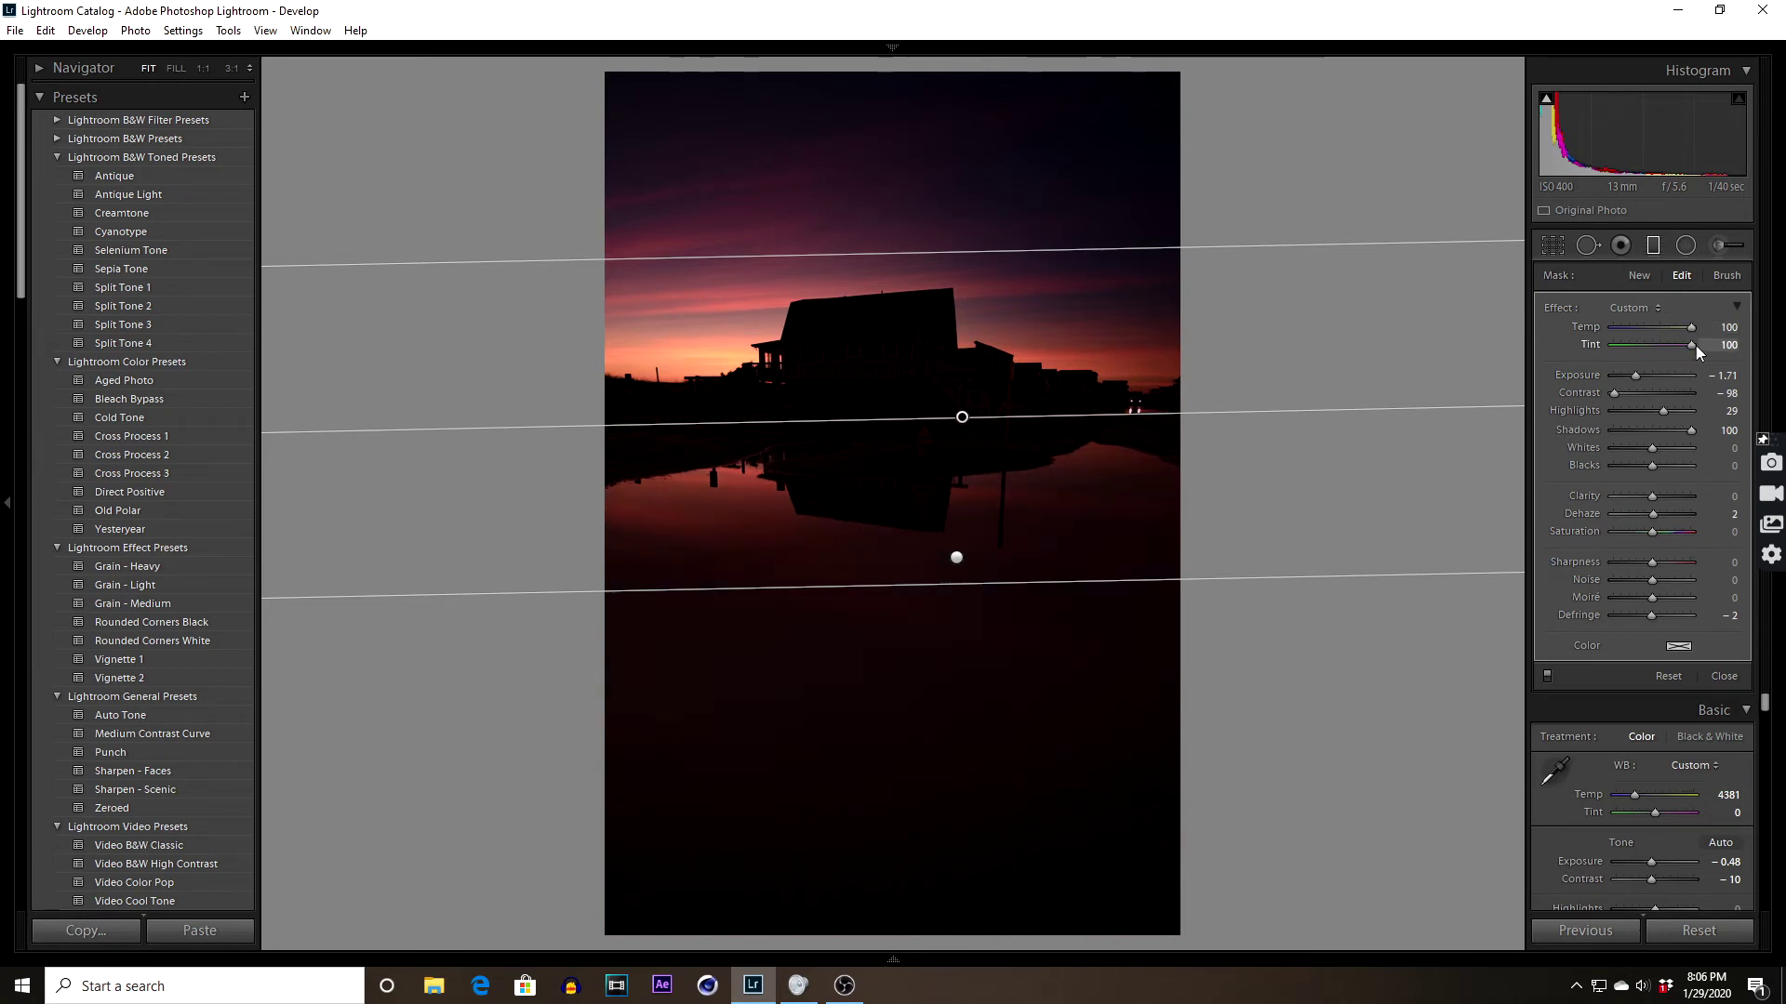
Set the second graduated filter's Exposure to −0.76, Highlights 98, Shadows 43, Whites 100, Blacks 0 and Dehaze 31, and finish editing it
mouse_move(1634, 376)
mouse_down()
mouse_move(1653, 376)
mouse_move(1613, 398)
mouse_up()
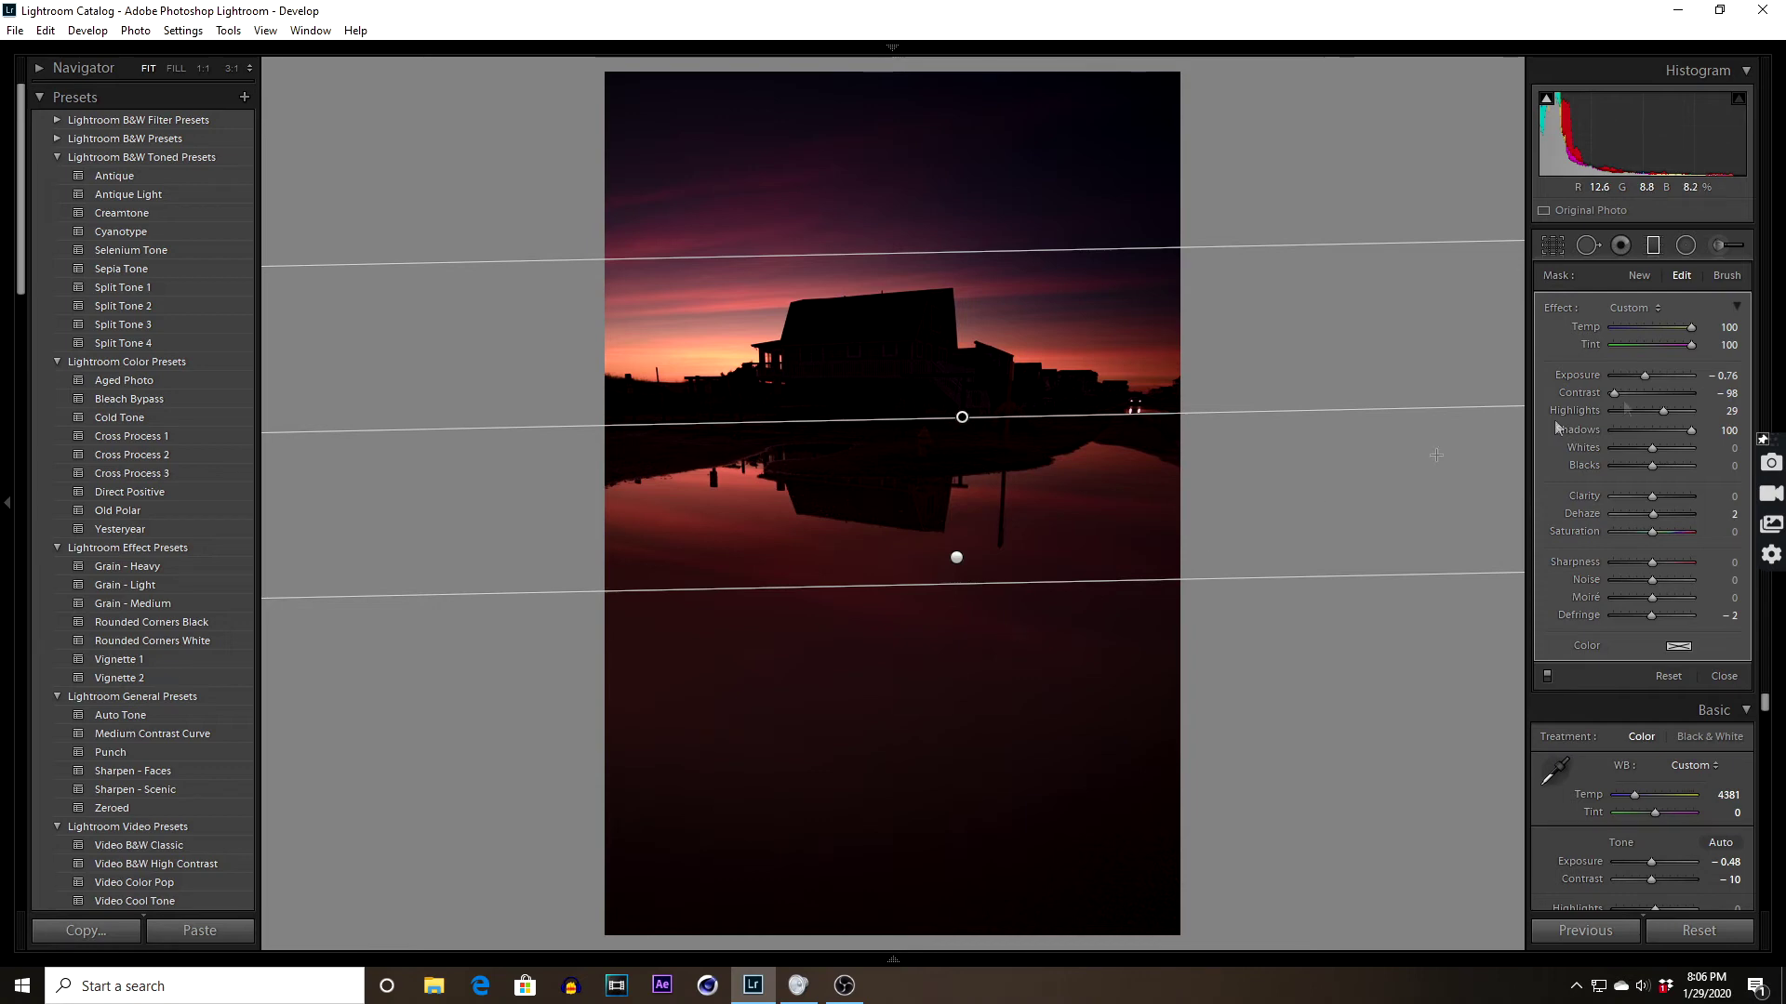
drag(1666, 412, 1655, 467)
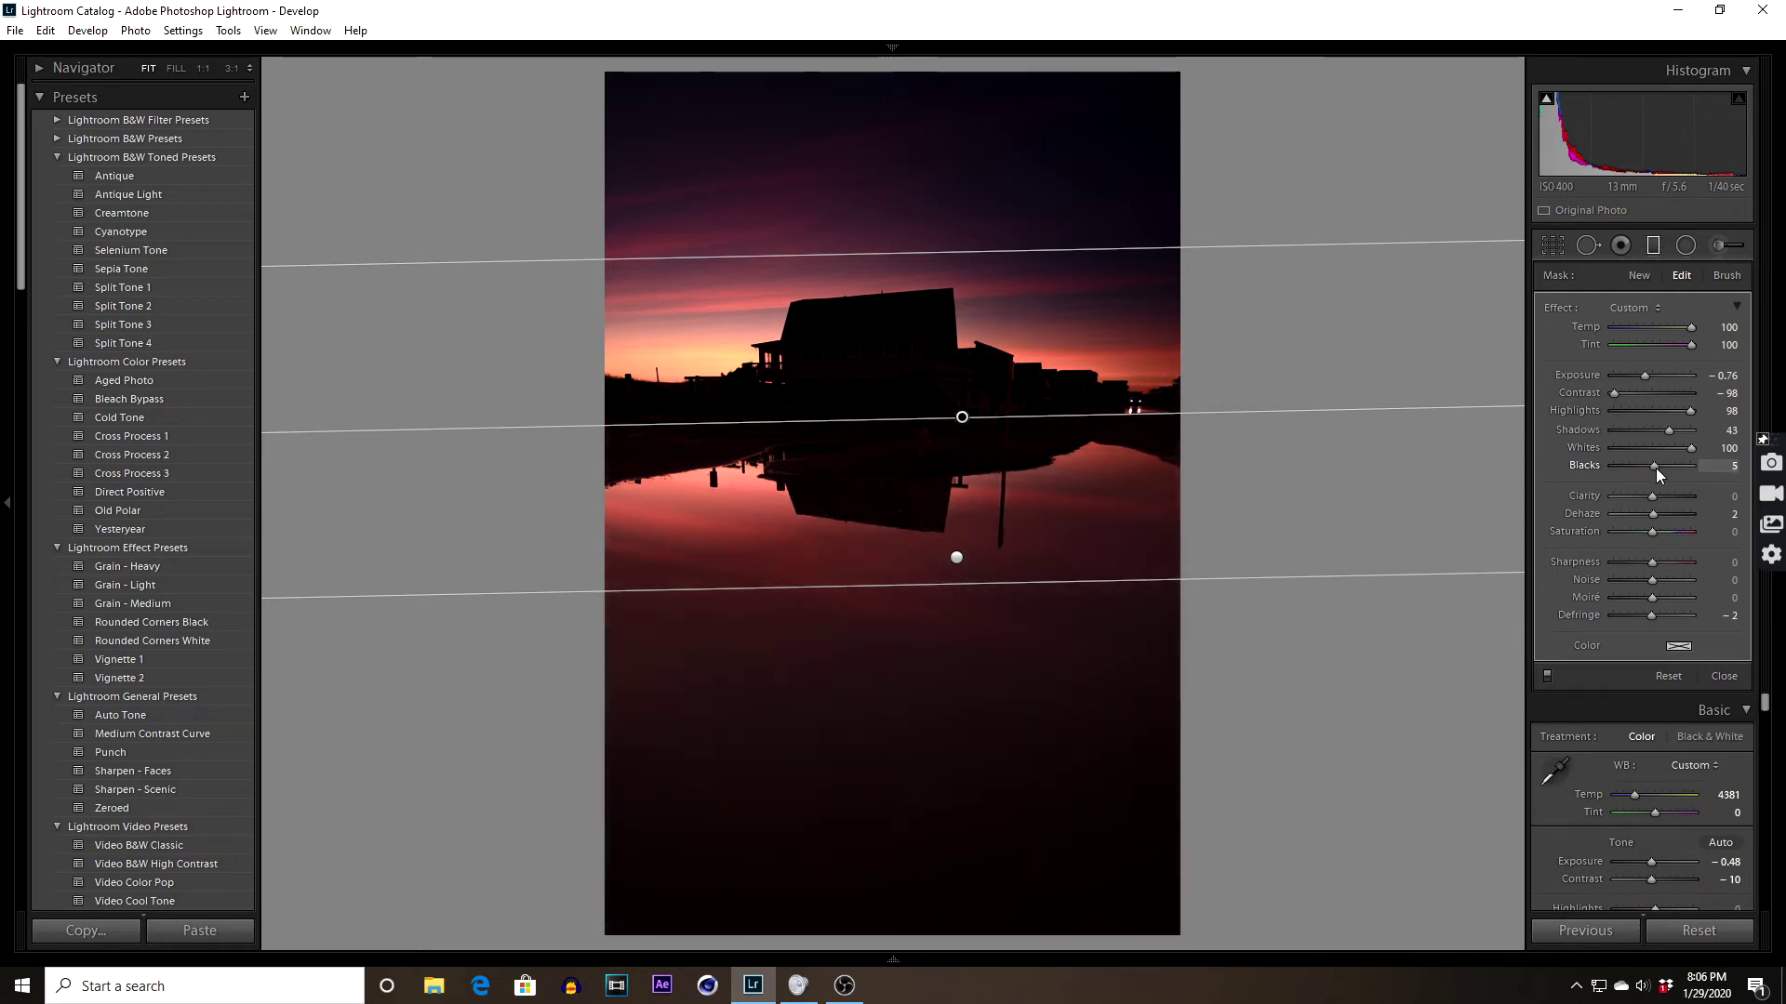
double_click(1655, 468)
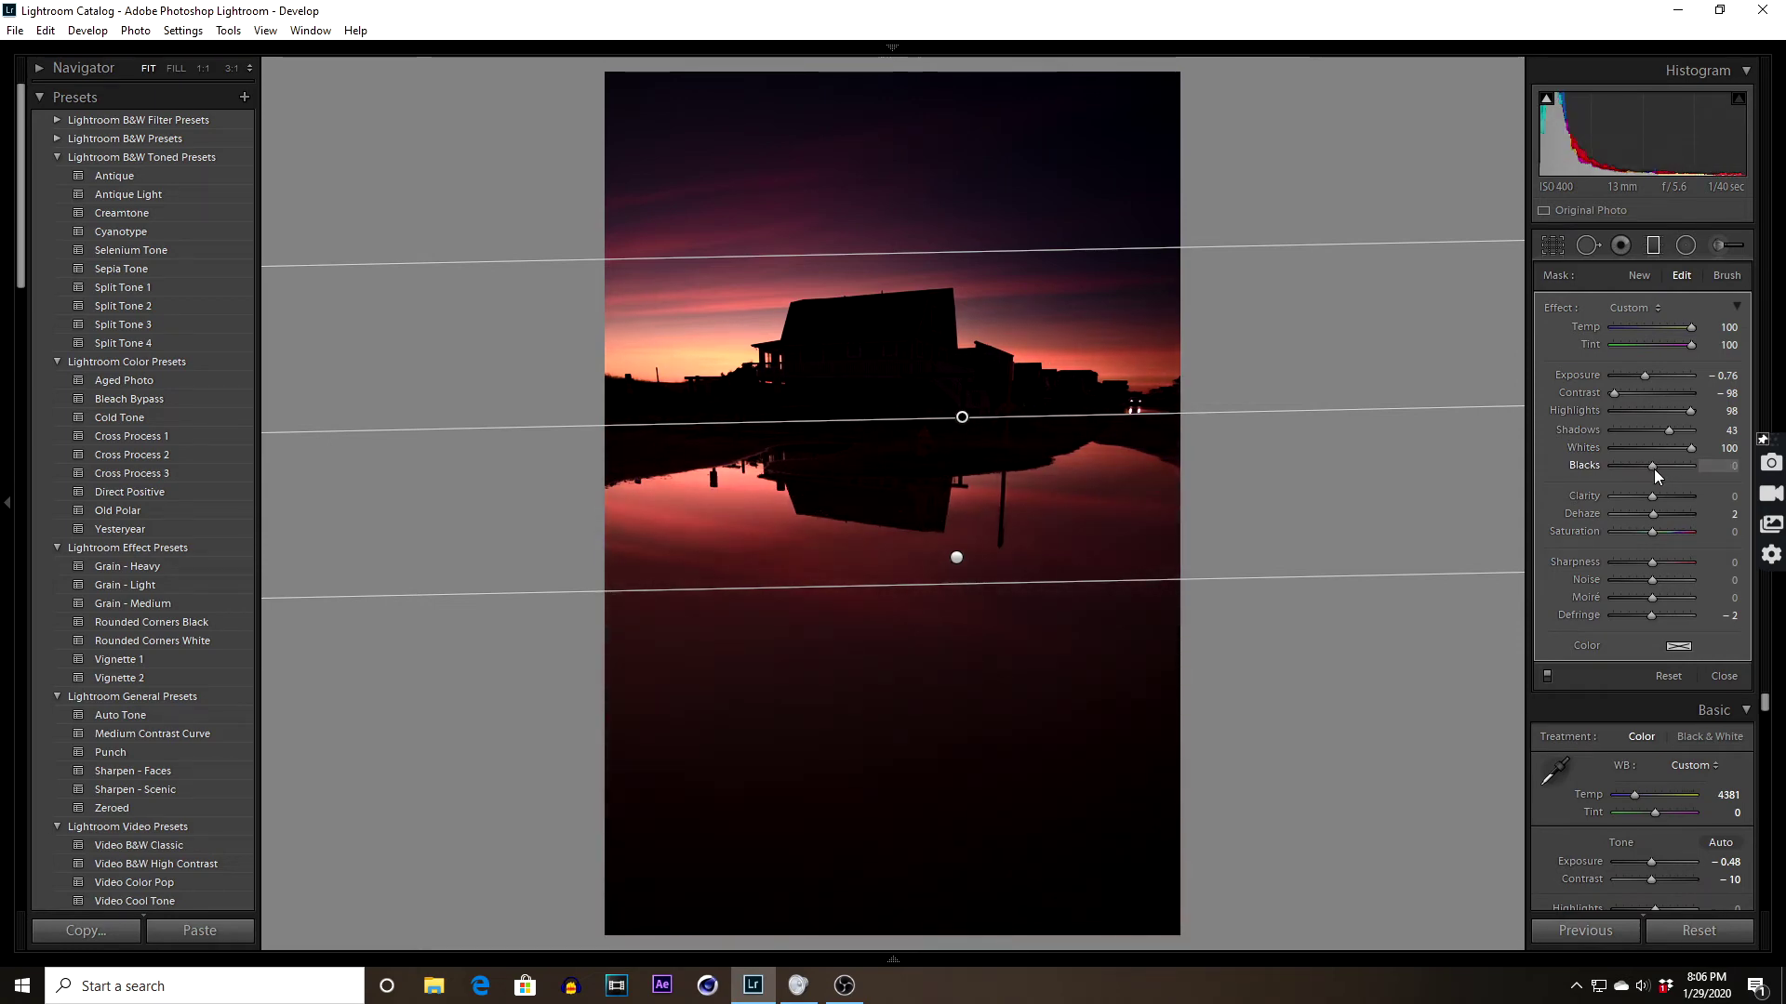
drag(1654, 469, 1654, 465)
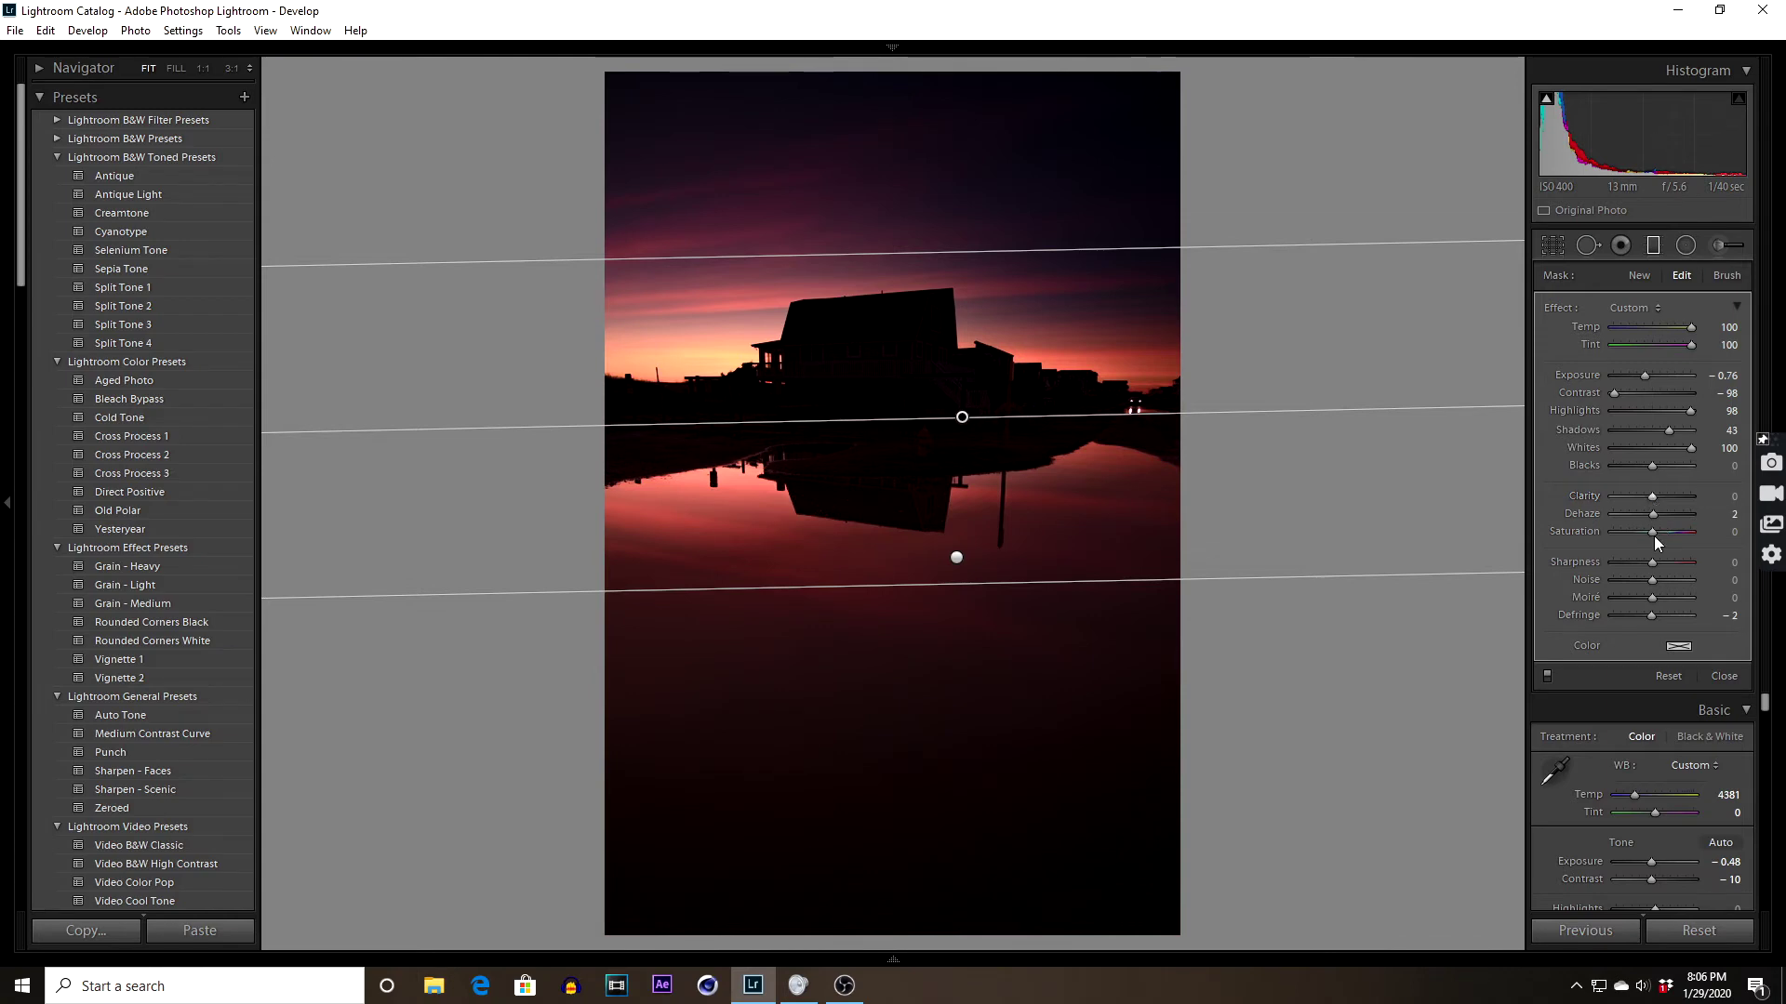
drag(1653, 513, 1680, 506)
mouse_move(1680, 507)
mouse_down()
mouse_move(1648, 515)
mouse_move(1665, 510)
mouse_up()
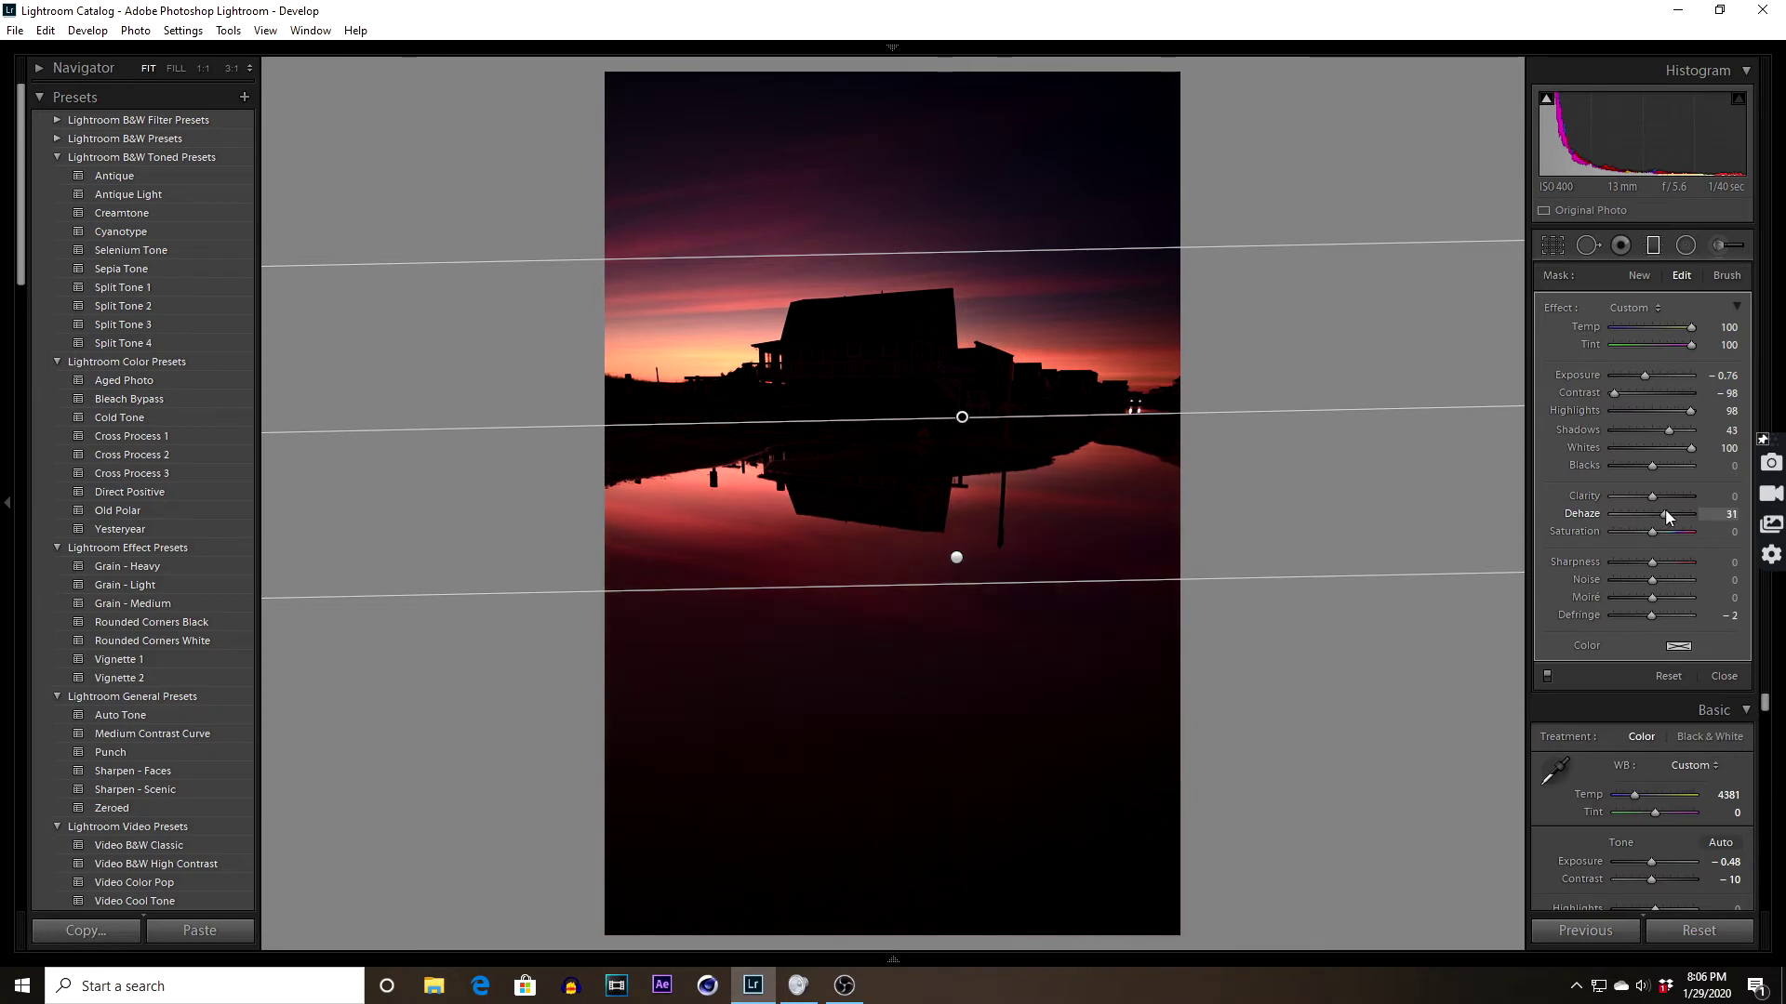
click(1721, 676)
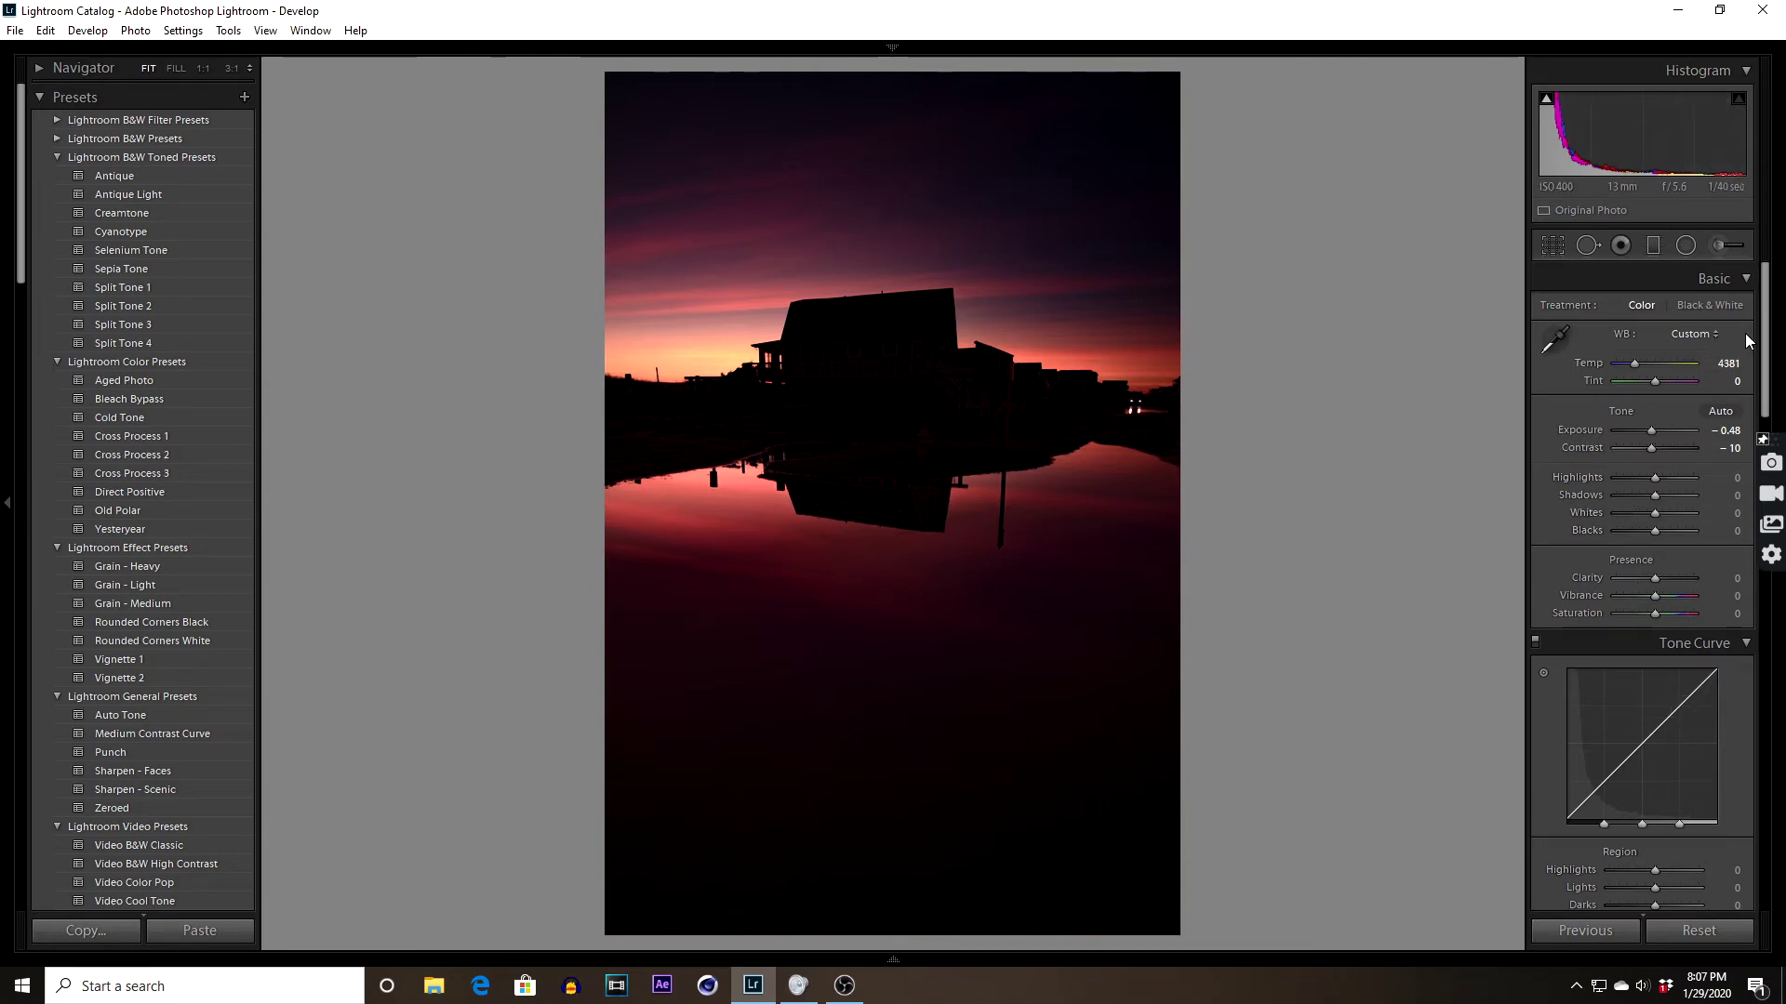
Set the whole photo's Highlights to −29, Shadows to −10, Whites to +40 and Blacks to +17
scroll(1766, 340, down, 3)
scroll(1651, 428, up, 2)
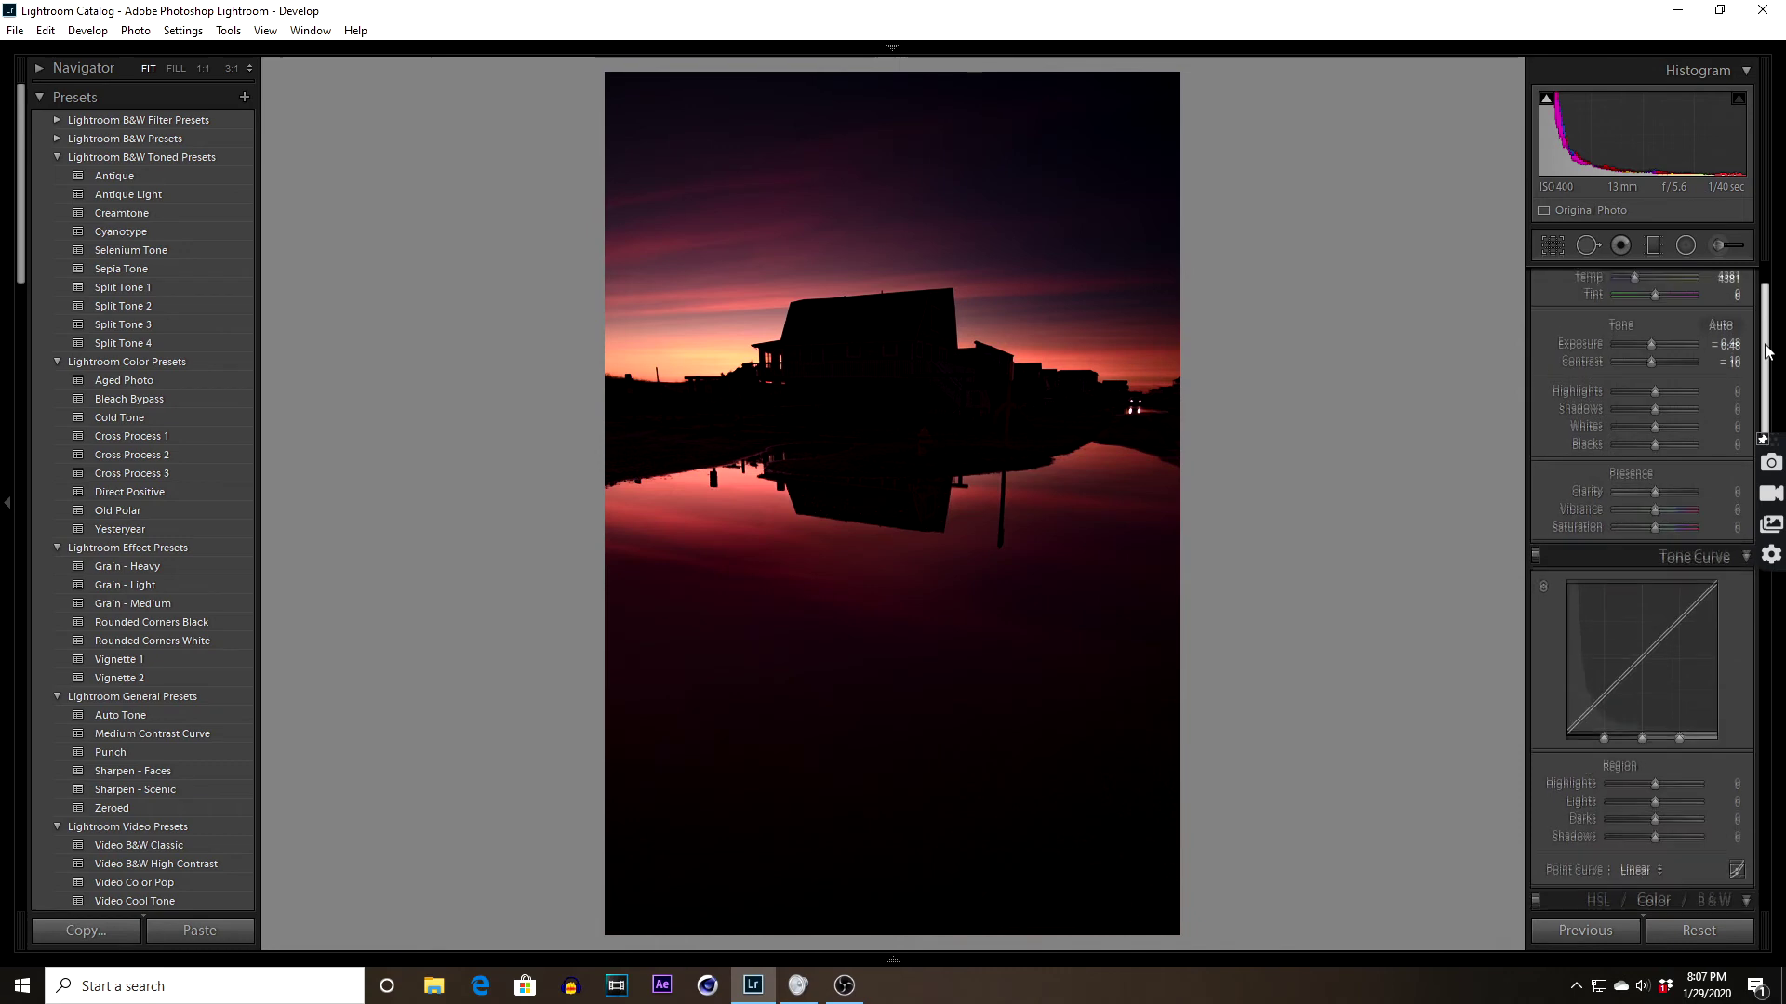
mouse_move(1654, 396)
mouse_down()
mouse_move(1668, 396)
mouse_move(1643, 398)
mouse_up()
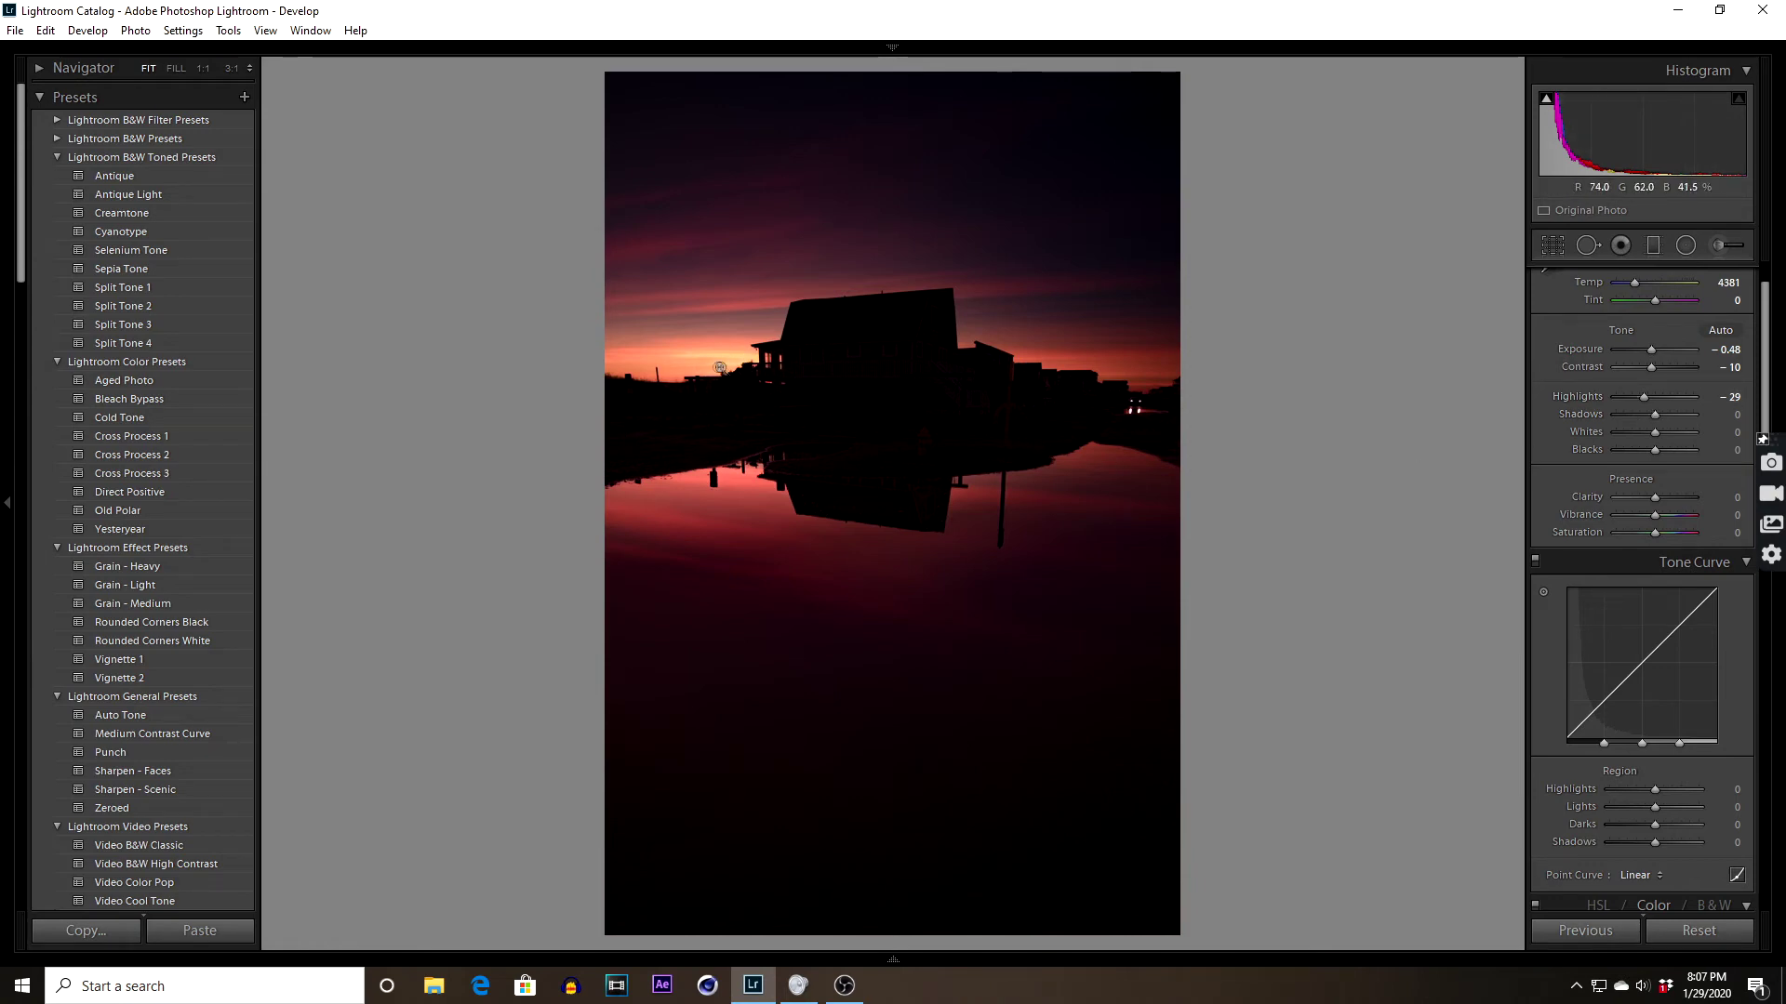
mouse_move(1651, 421)
mouse_down()
mouse_move(1667, 414)
mouse_move(1636, 420)
mouse_move(1694, 428)
mouse_move(1654, 434)
mouse_move(1670, 433)
mouse_move(1652, 456)
mouse_up()
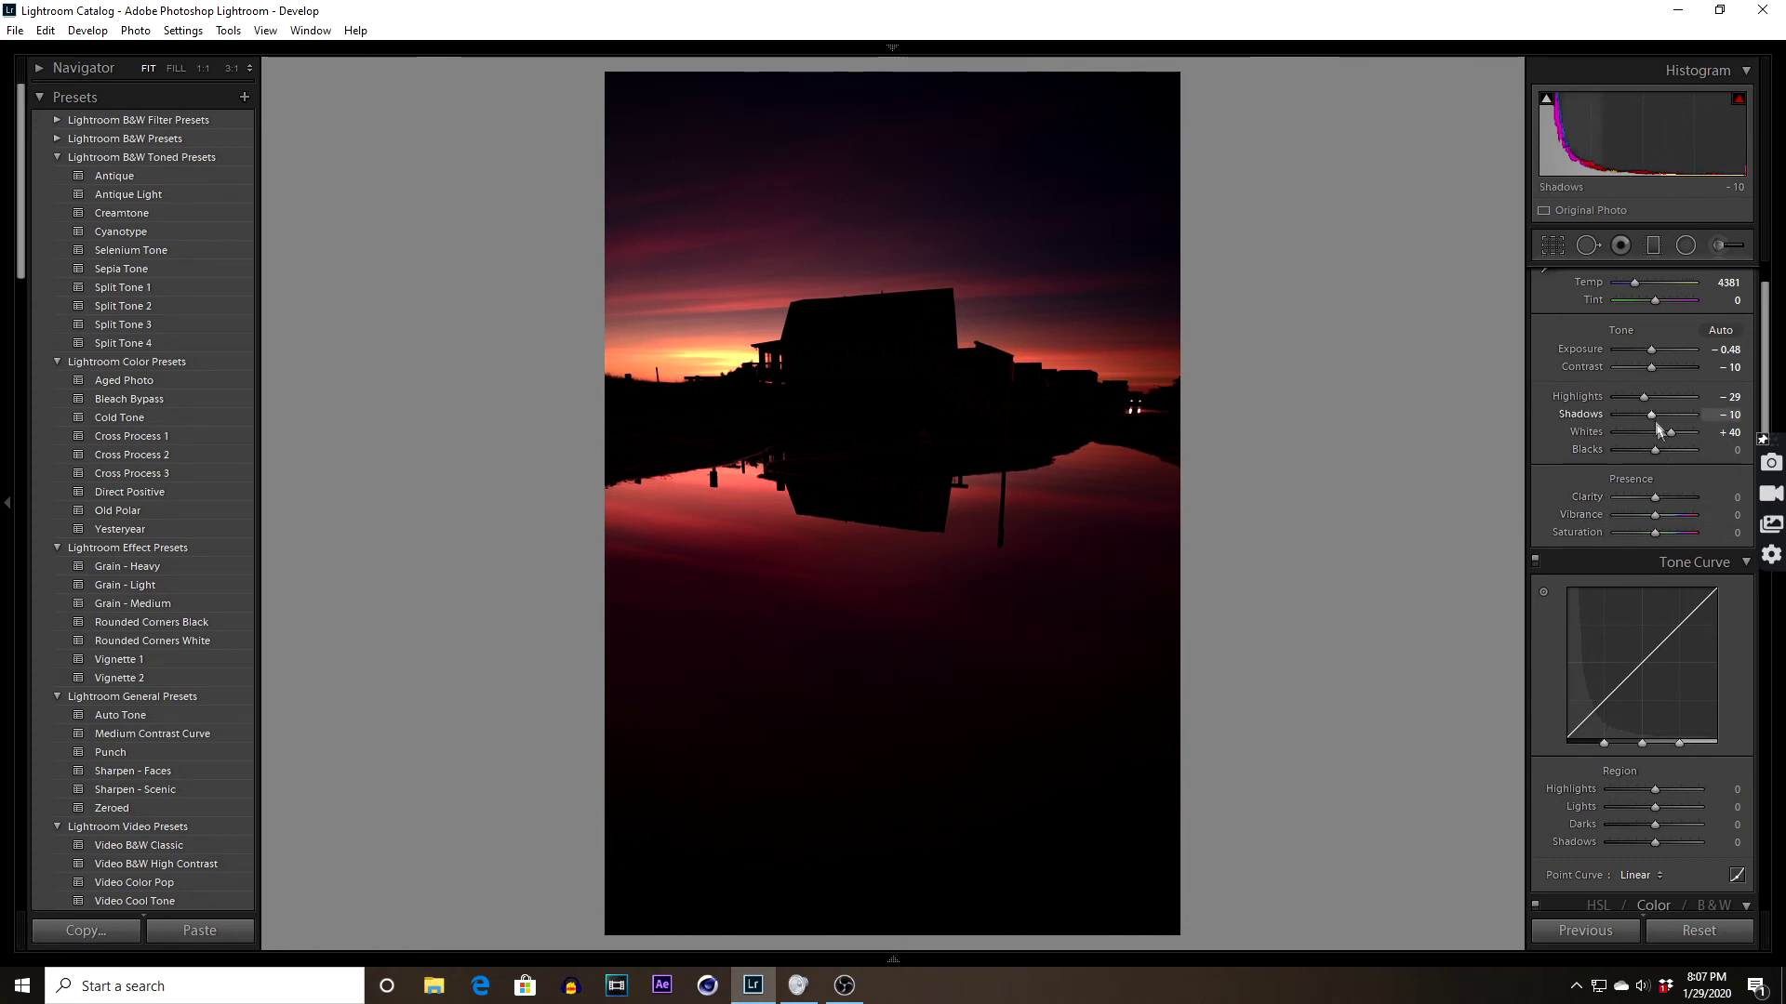
drag(1655, 450, 1661, 452)
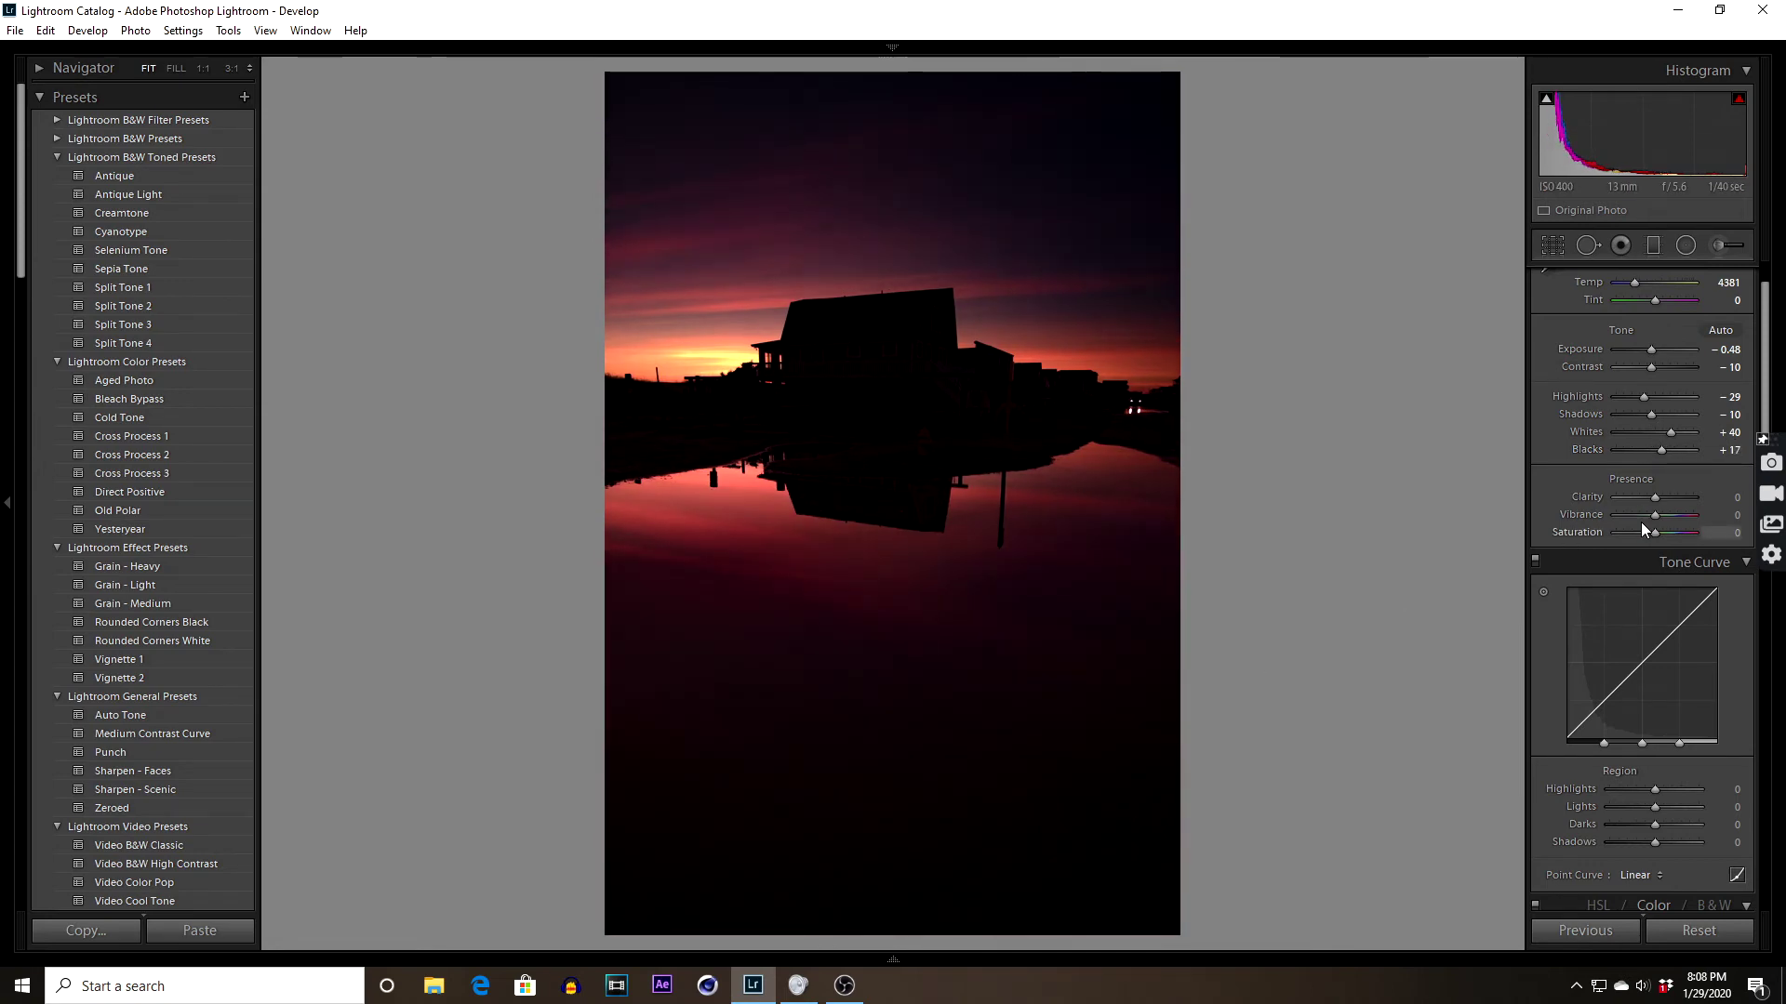
Try different Vibrance strengths on the whole photo, up to +100, and settle on +12
scroll(1648, 446, down, 3)
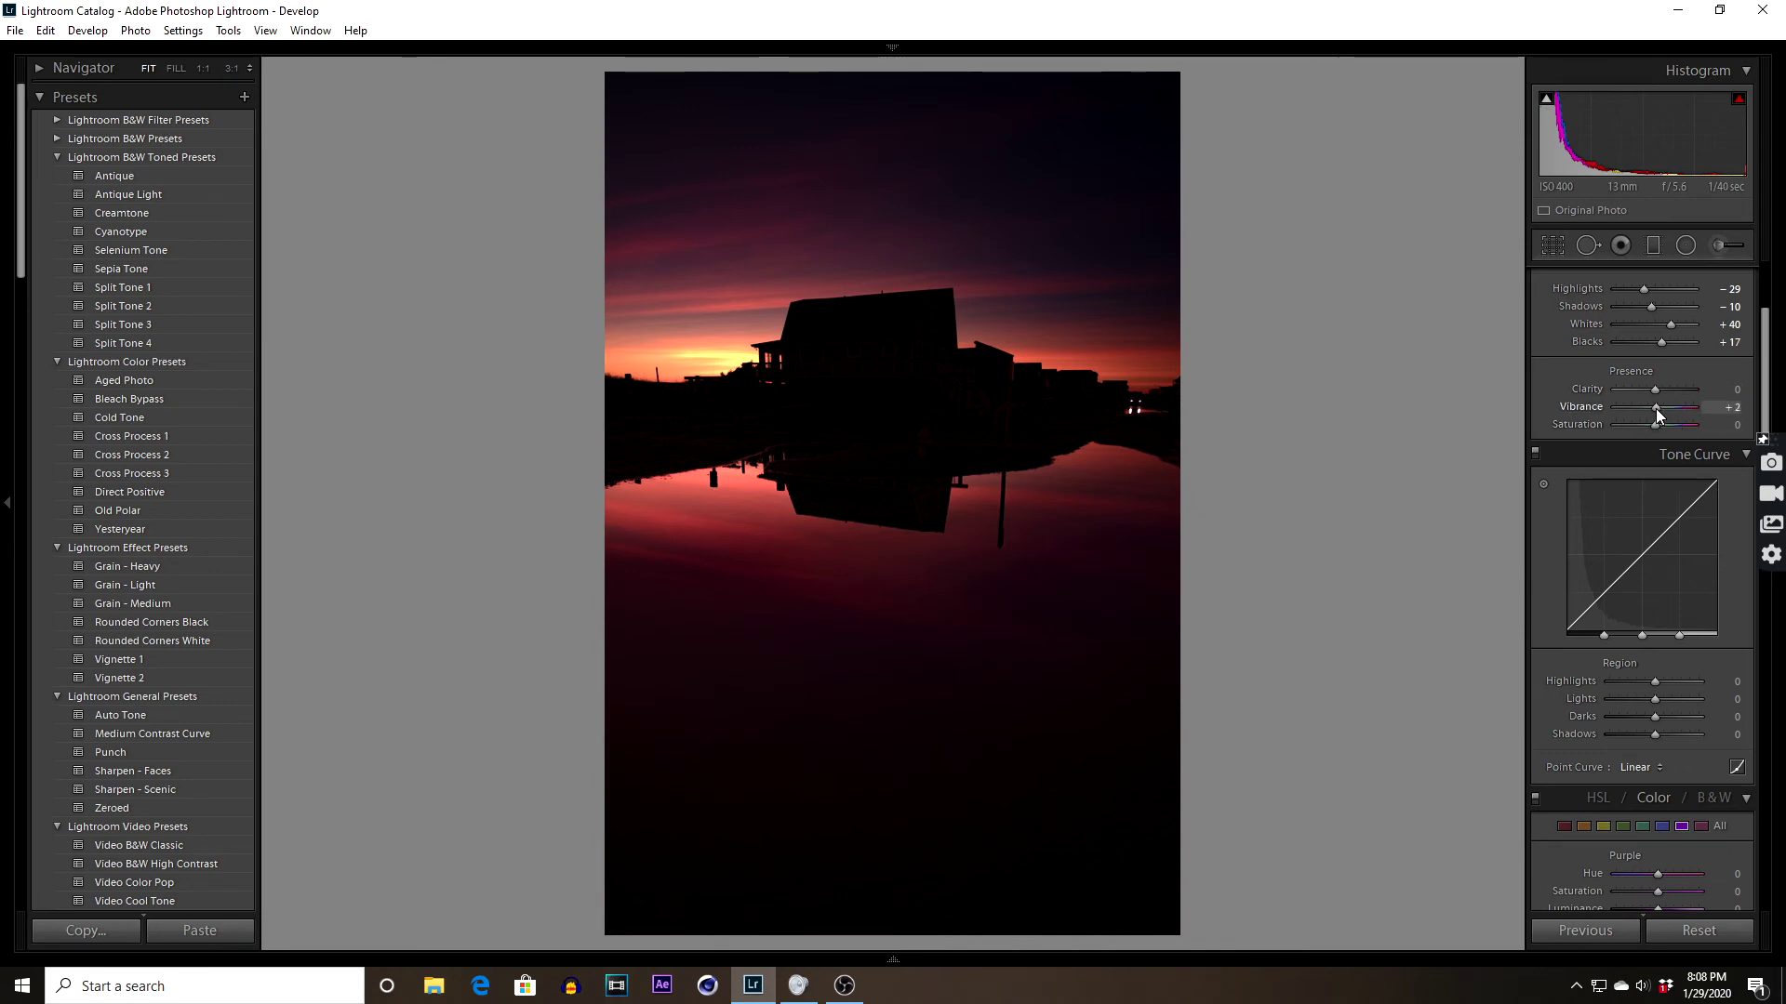
drag(1657, 409, 1659, 409)
drag(1664, 408, 1700, 402)
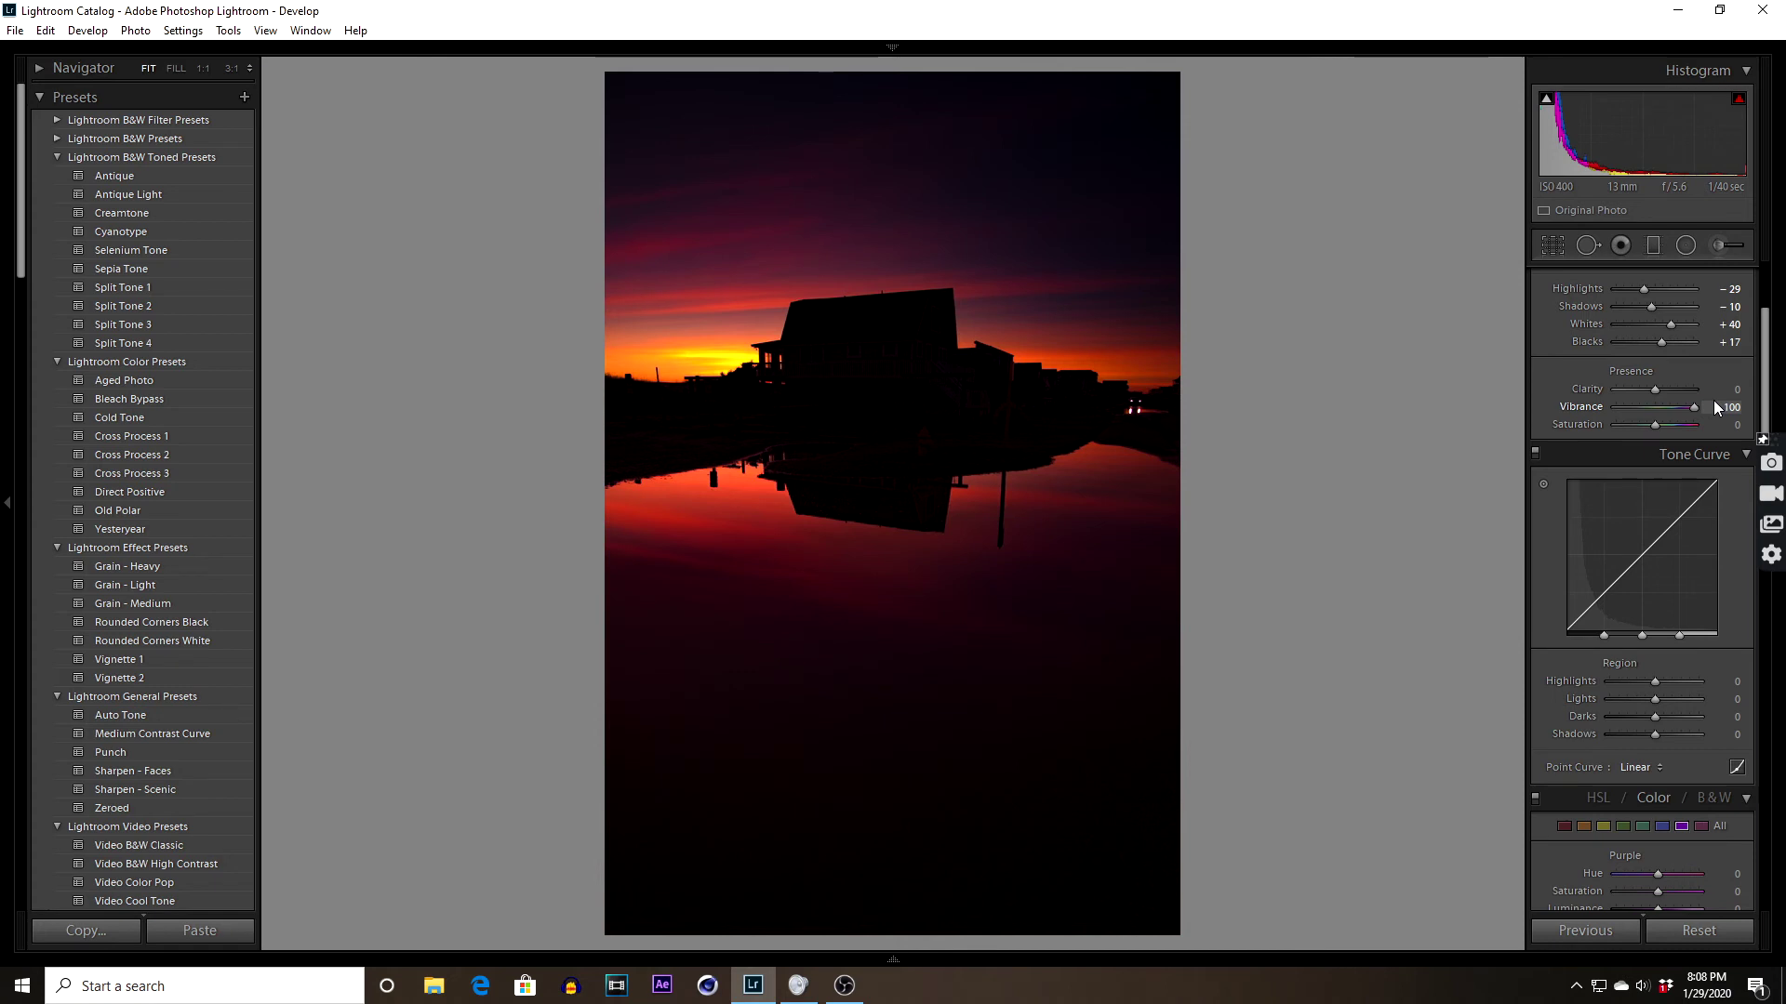
drag(1707, 413, 1655, 413)
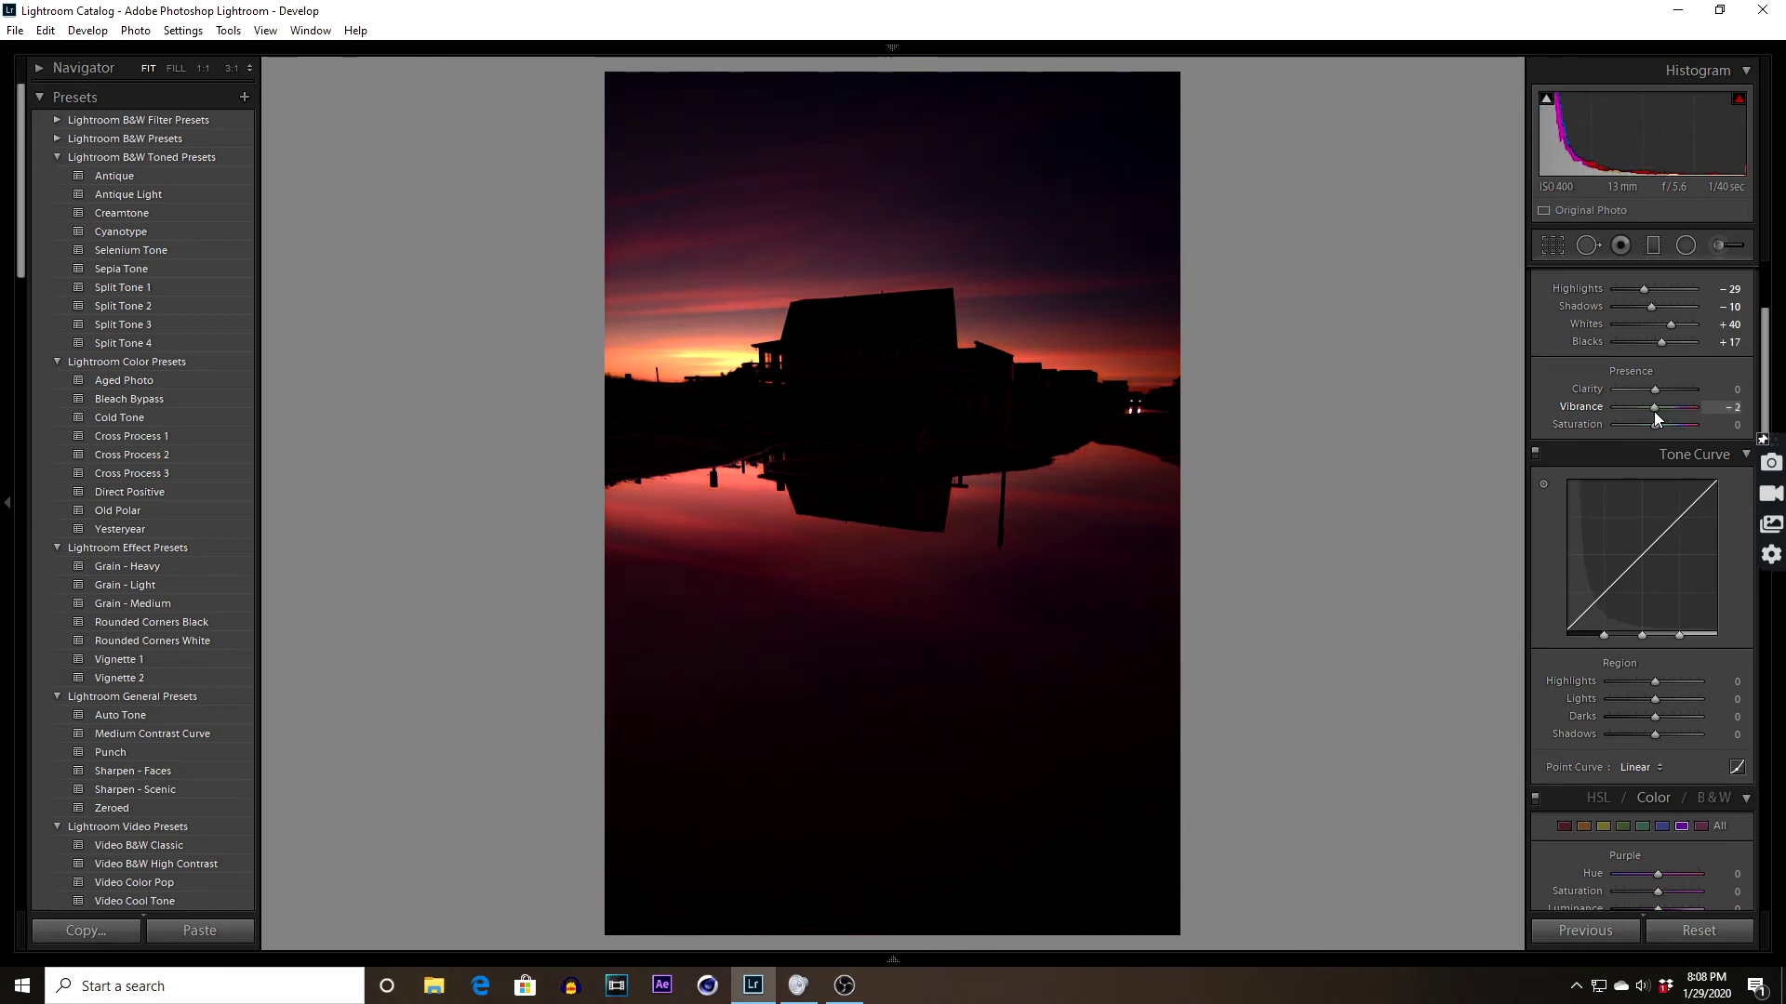
drag(1657, 411, 1660, 411)
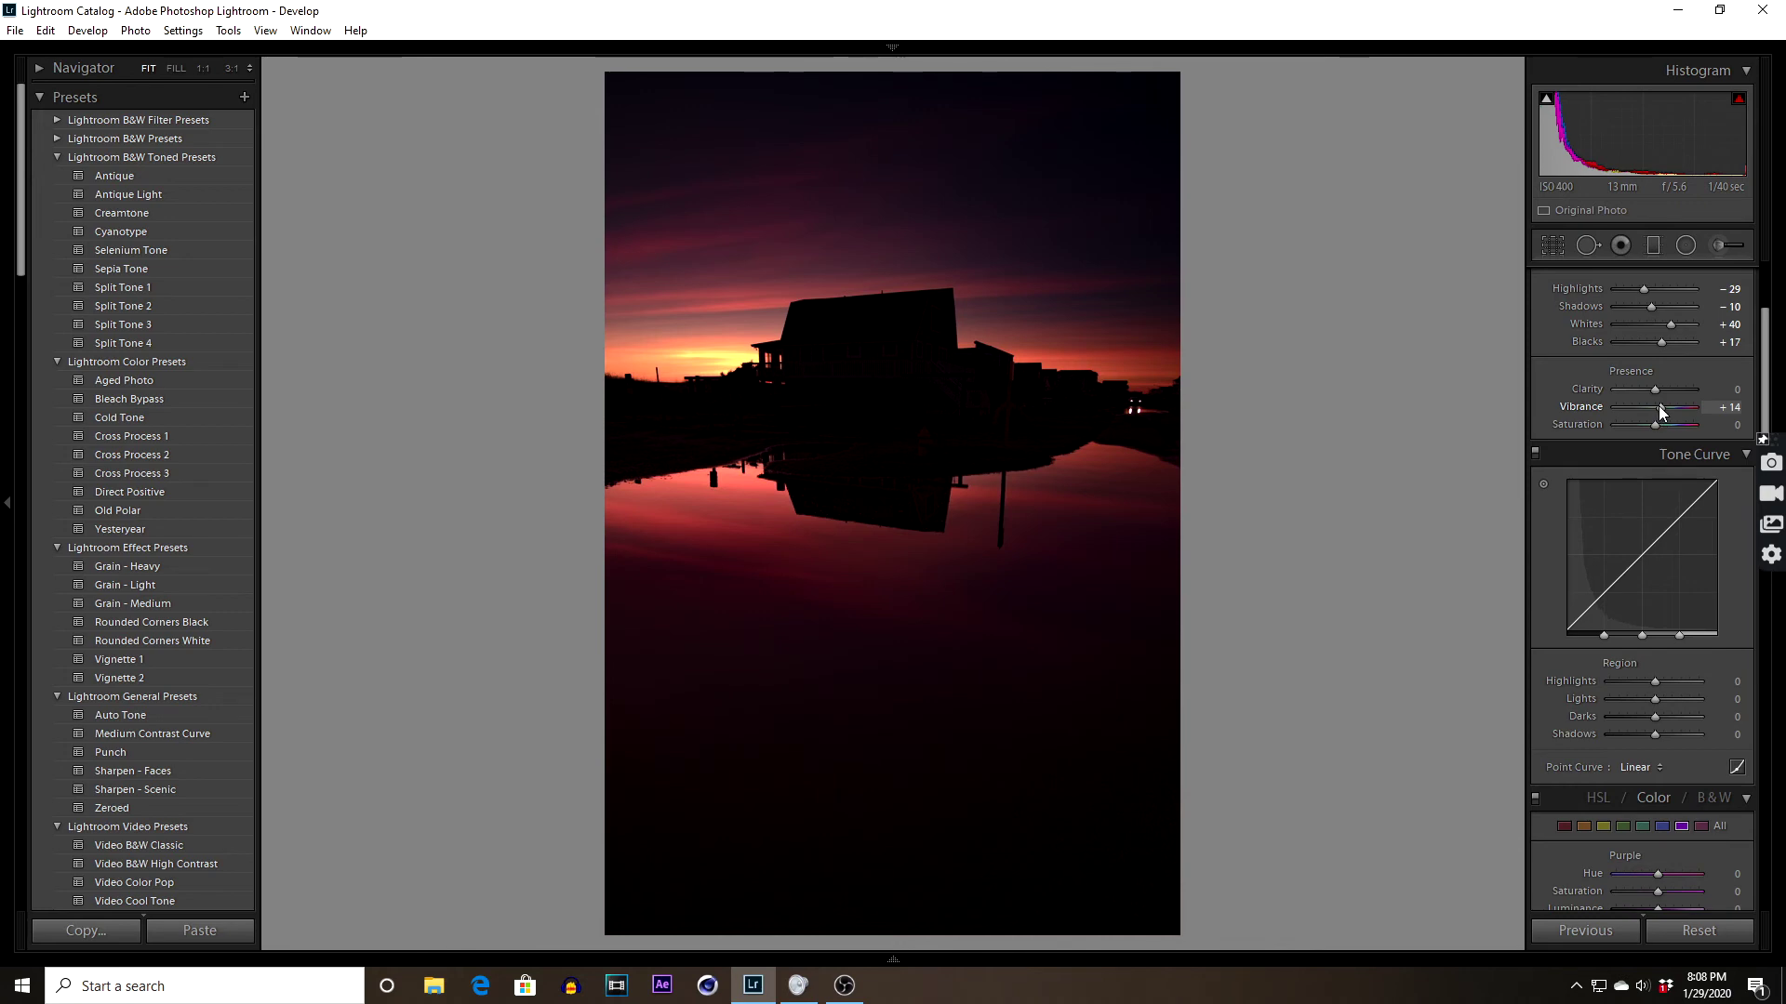
double_click(1651, 408)
drag(1654, 409, 1658, 410)
Set the tone curve regions to Highlights −24, Lights +36, Darks −13 and Shadows +20
drag(1765, 340, 1768, 385)
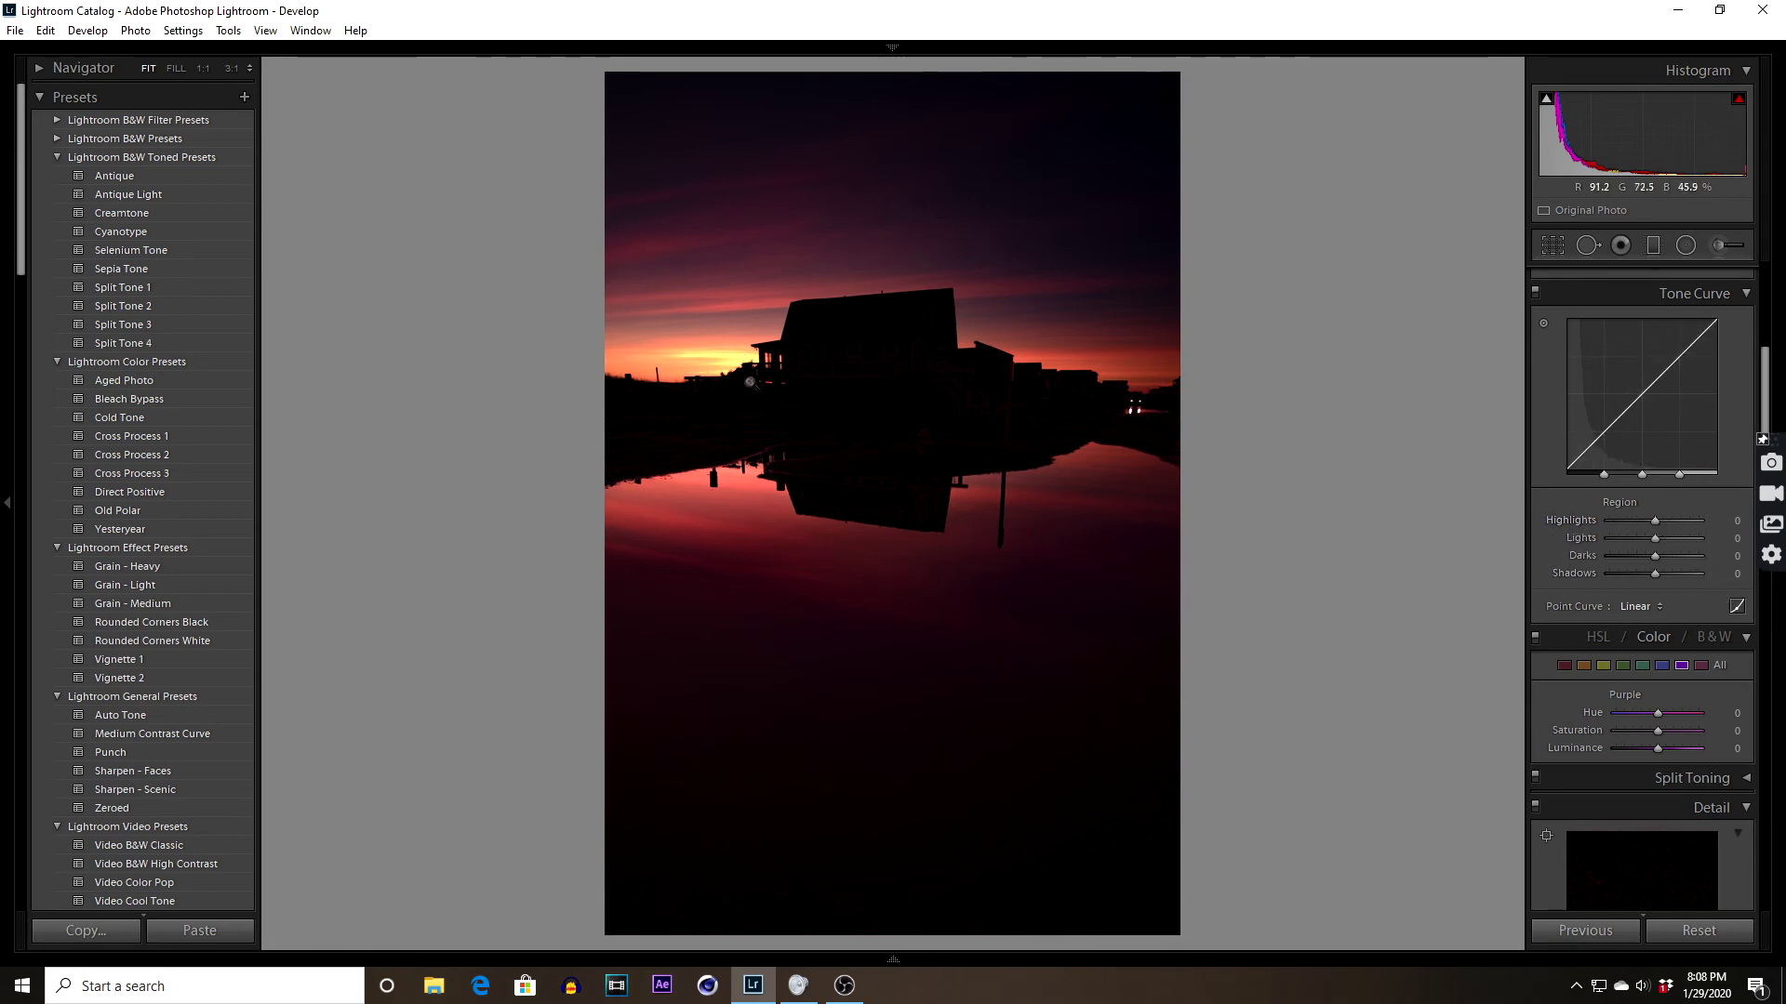
mouse_move(1653, 521)
mouse_down()
mouse_move(1609, 525)
mouse_move(1670, 538)
mouse_move(1648, 554)
mouse_up()
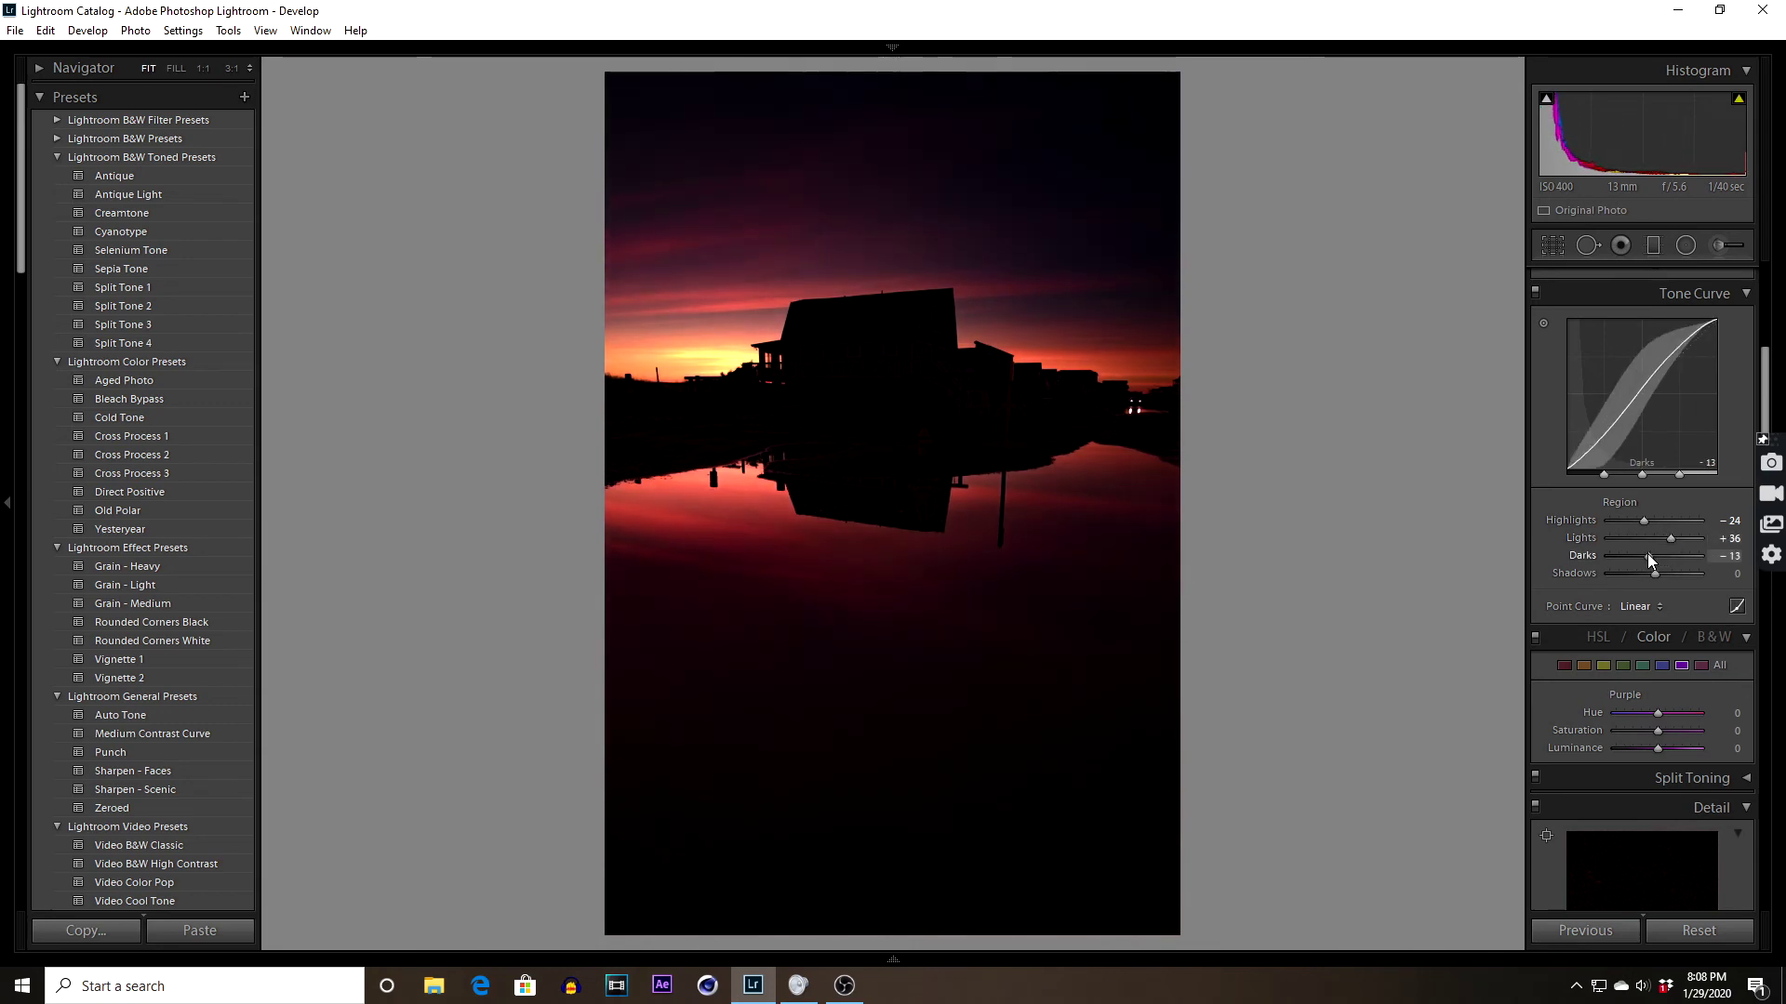
drag(1659, 576, 1663, 572)
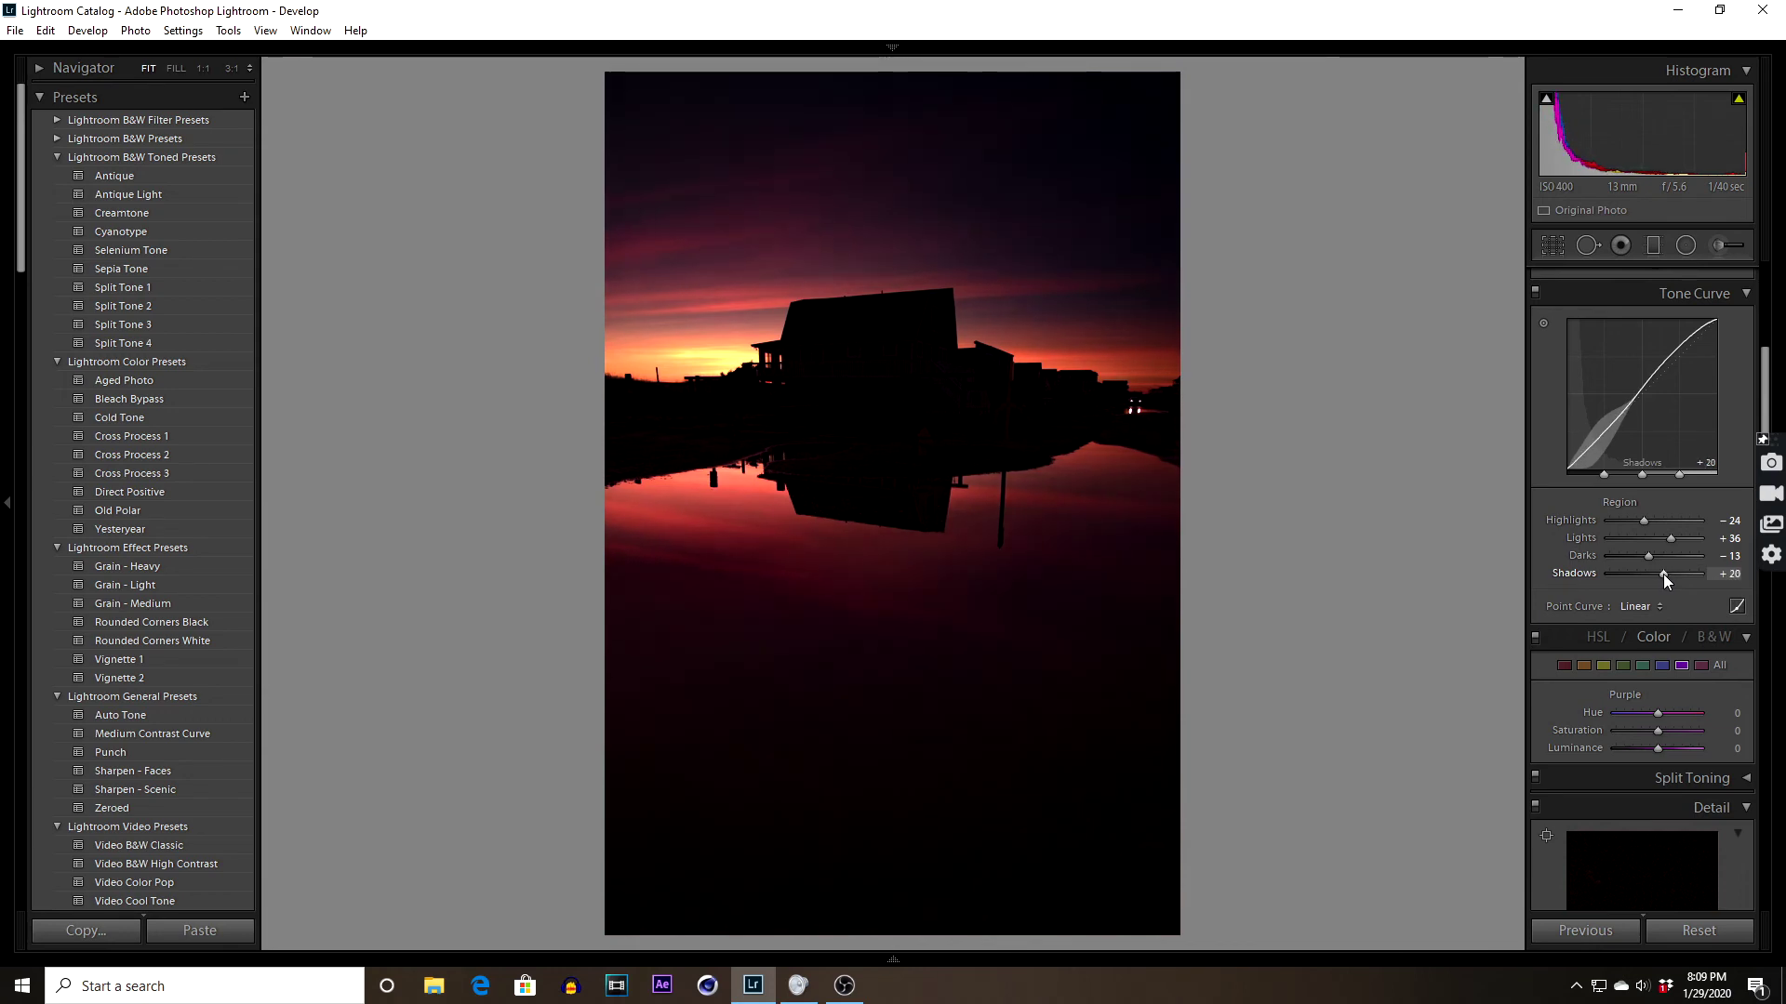
Adjust the photo's reds to Hue −18, Saturation +47 and Luminance +24
scroll(1766, 395, down, 2)
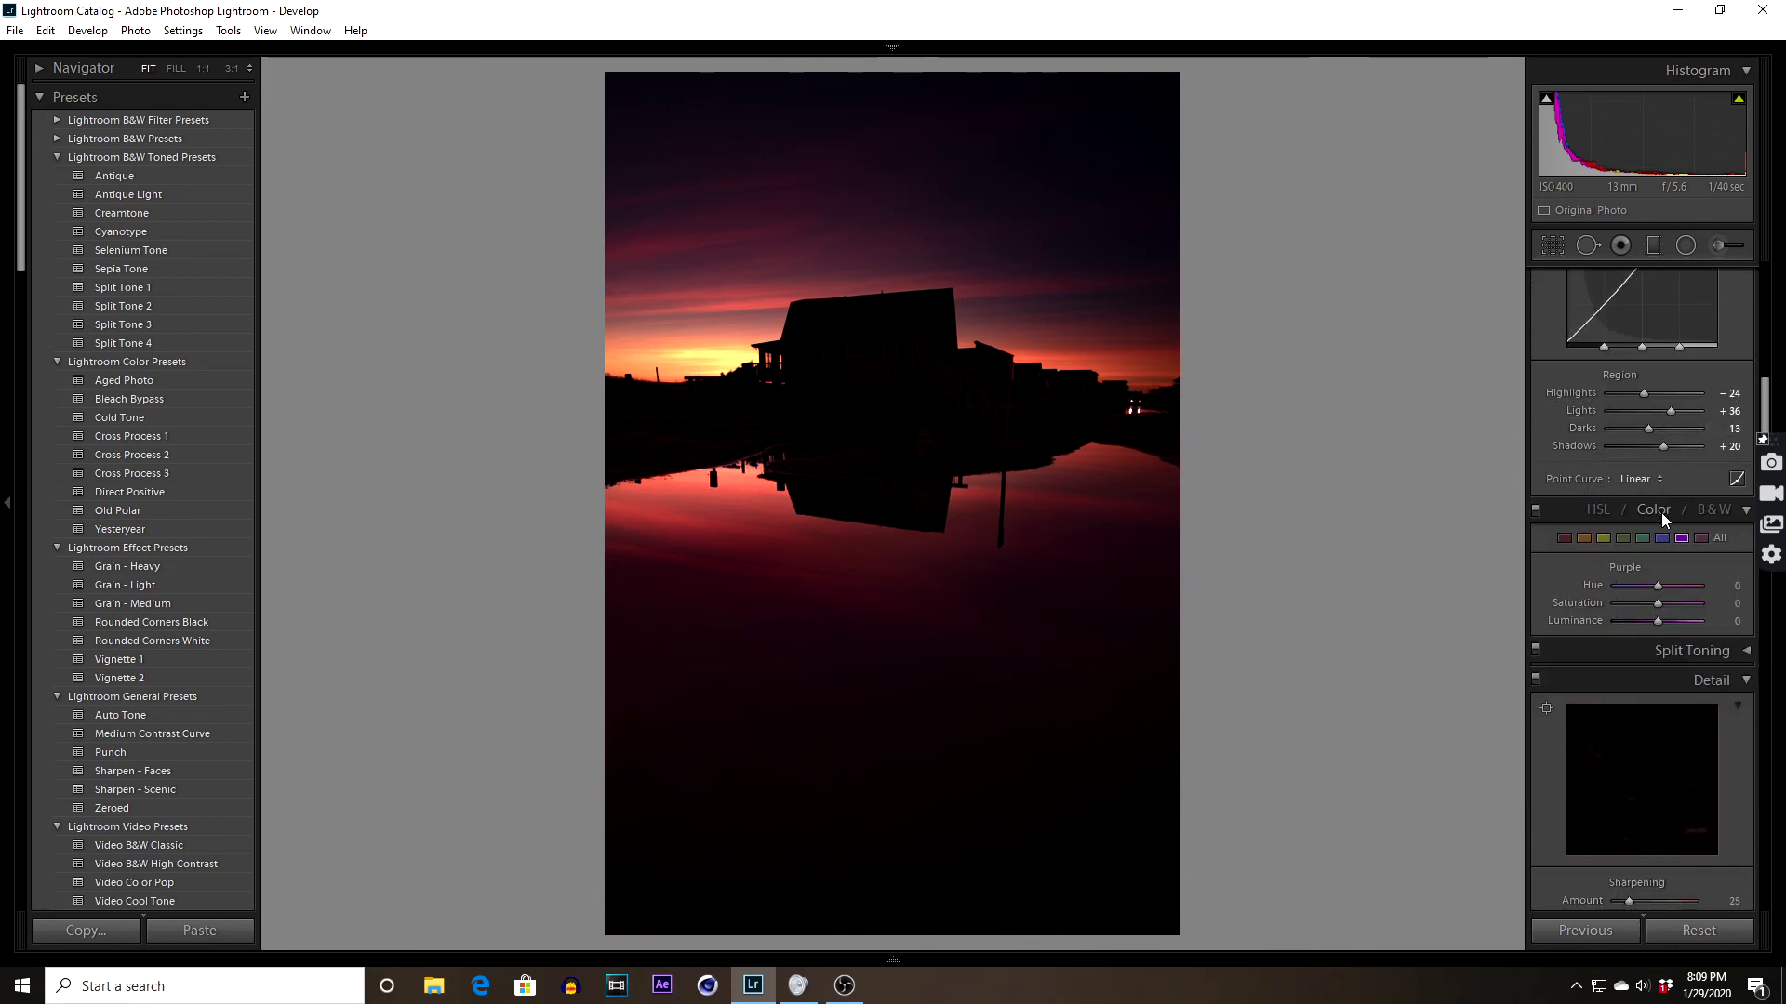
scroll(1628, 465, down, 2)
click(1564, 439)
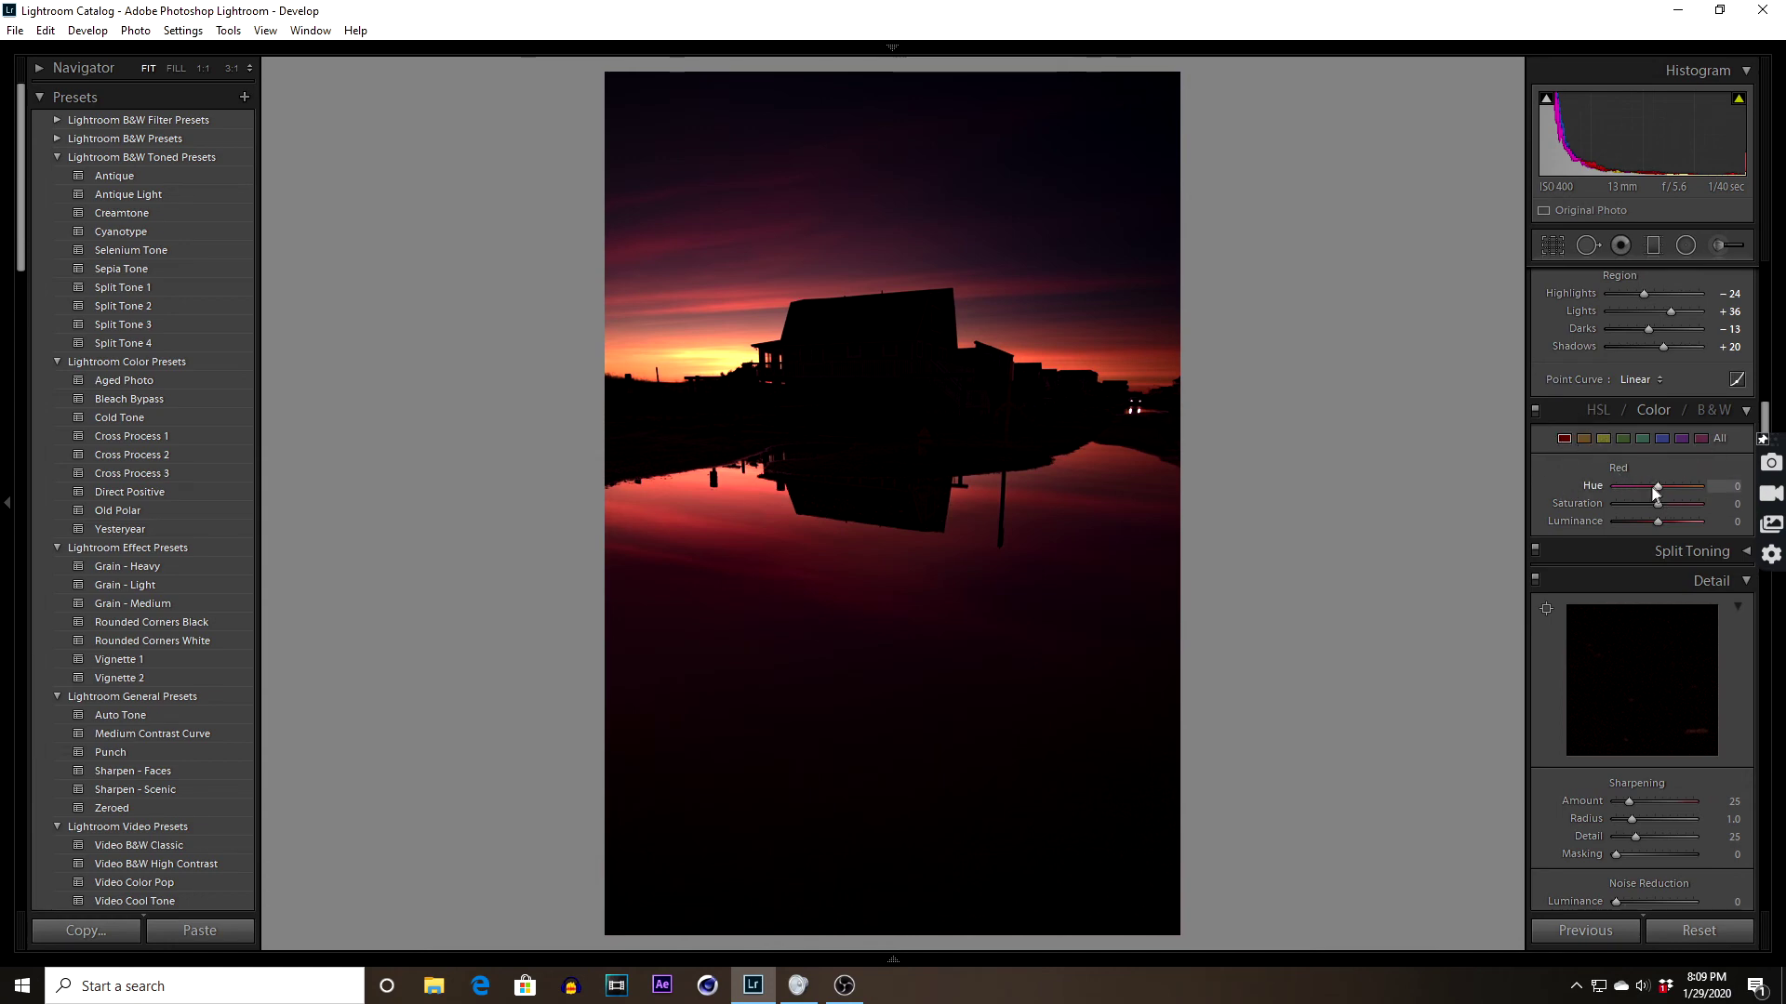
mouse_move(1659, 486)
mouse_down()
mouse_move(1626, 486)
mouse_move(1656, 485)
mouse_up()
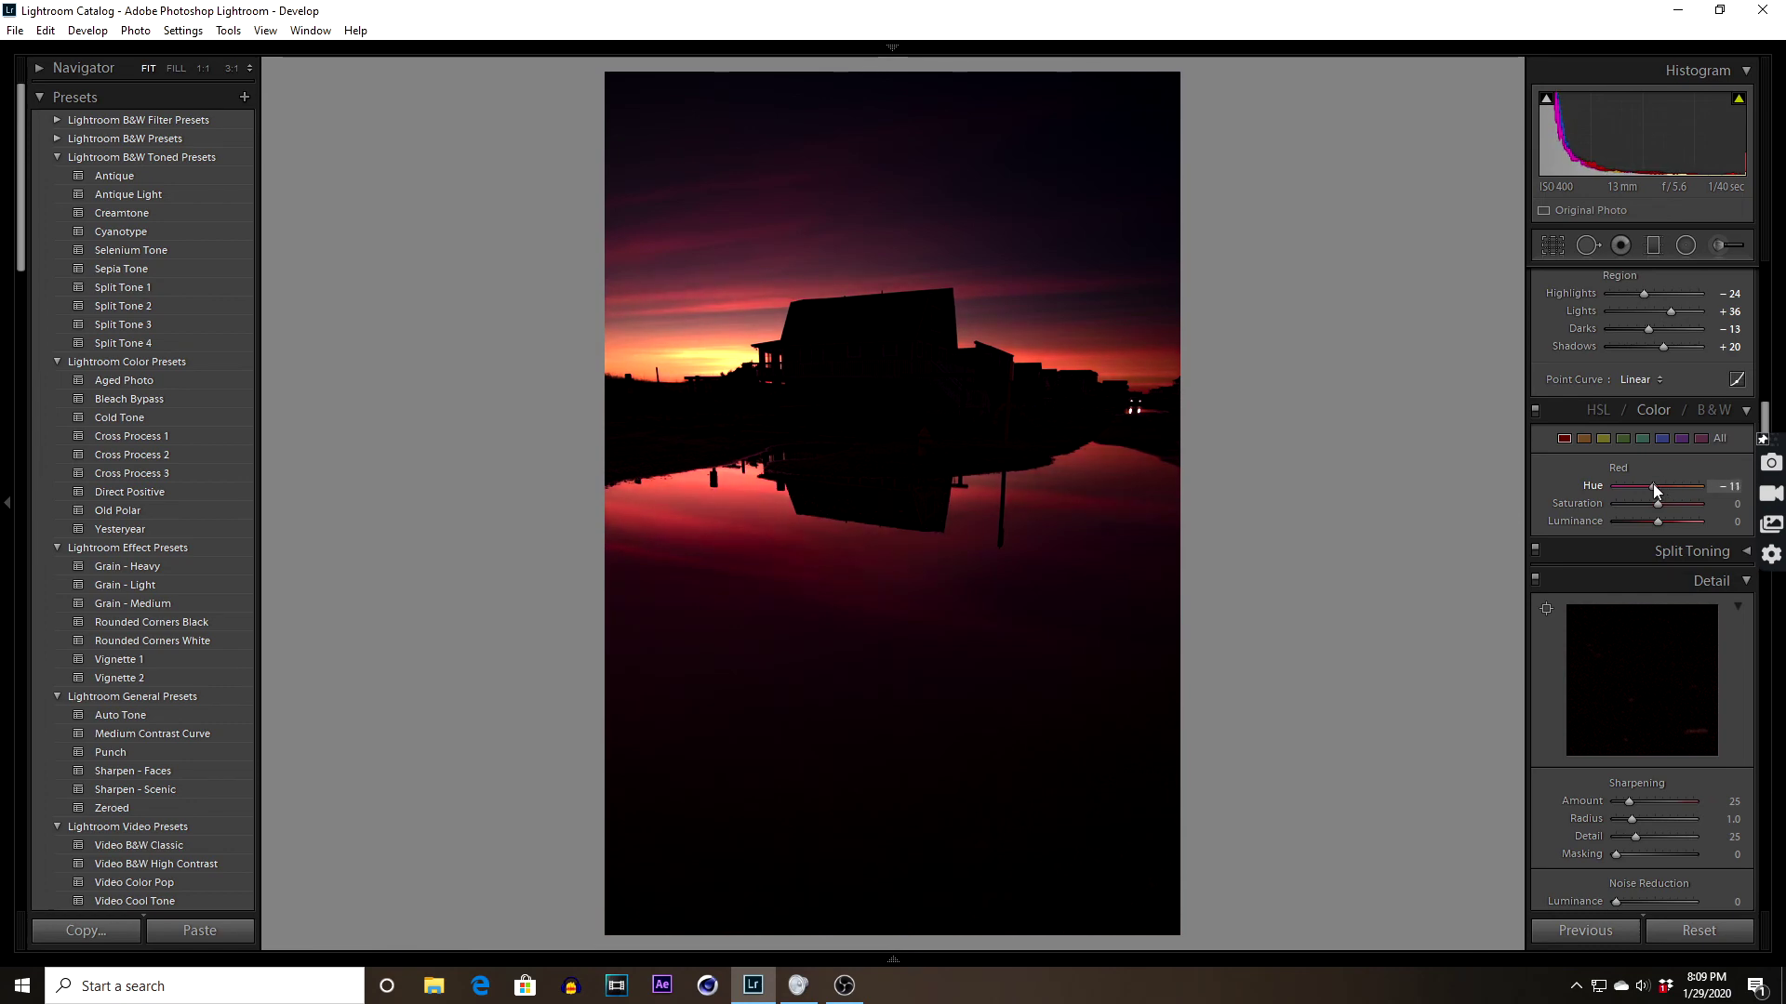
drag(1650, 485, 1652, 486)
drag(1658, 503, 1683, 506)
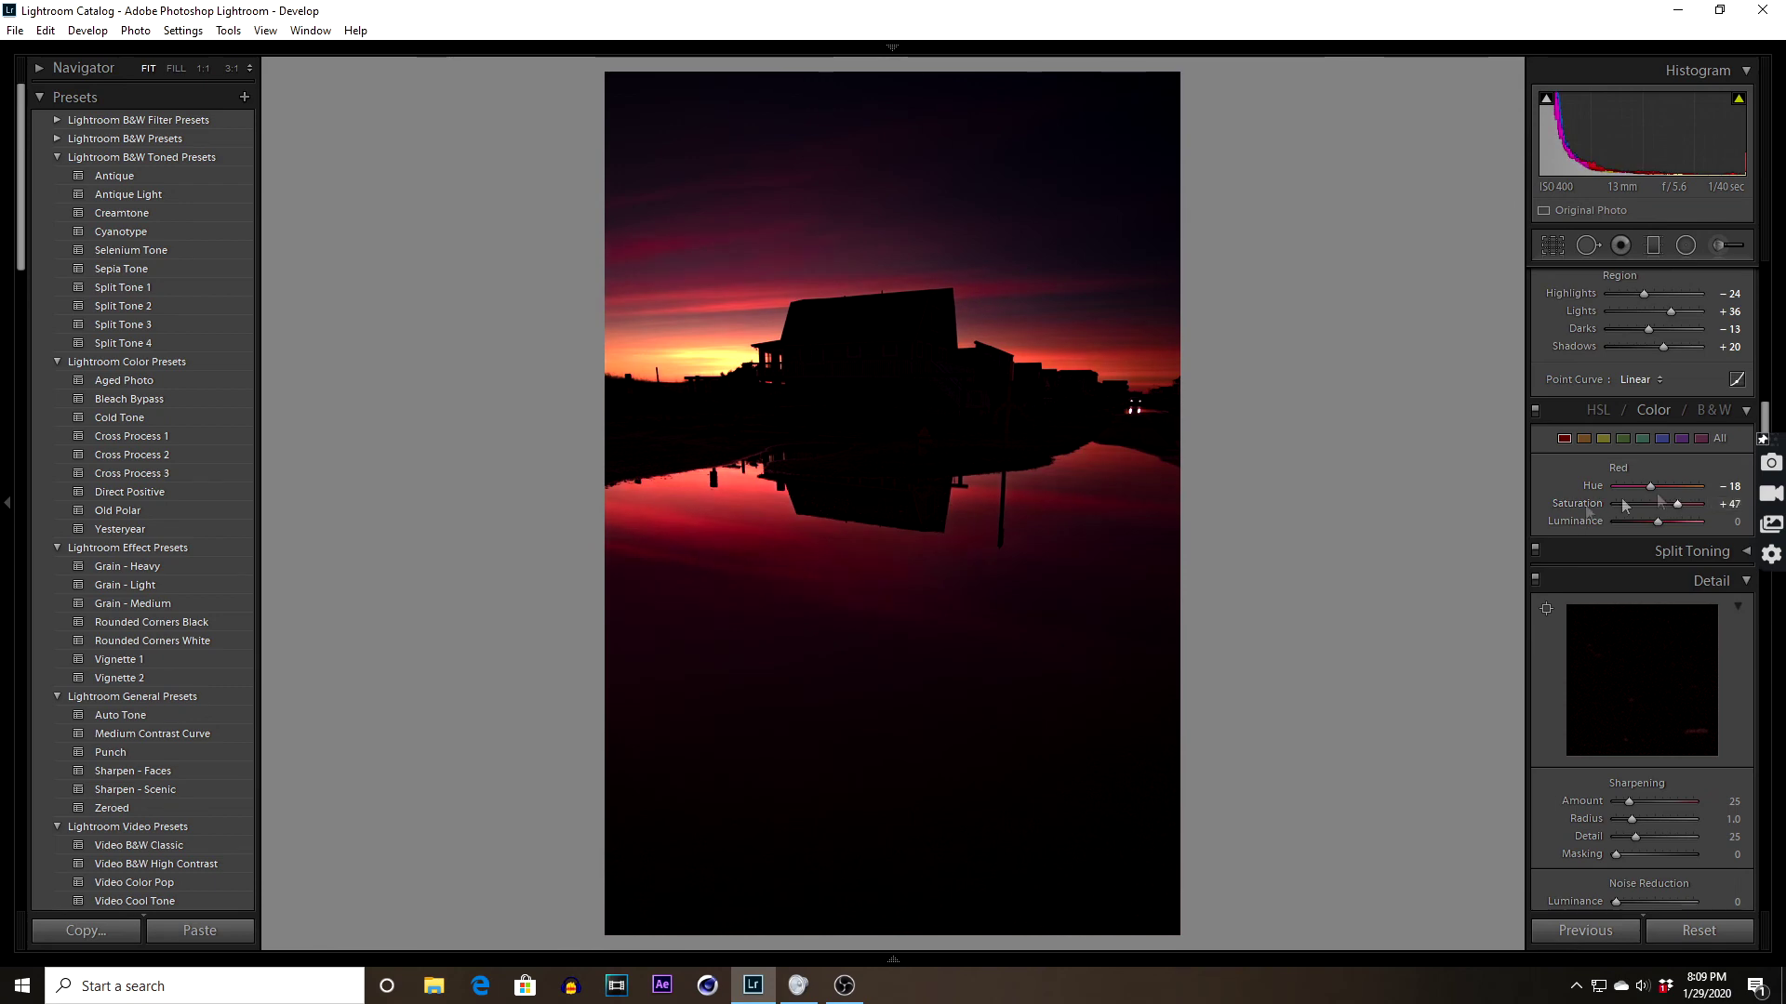
mouse_move(1660, 521)
mouse_down()
mouse_move(1637, 523)
mouse_move(1669, 523)
mouse_up()
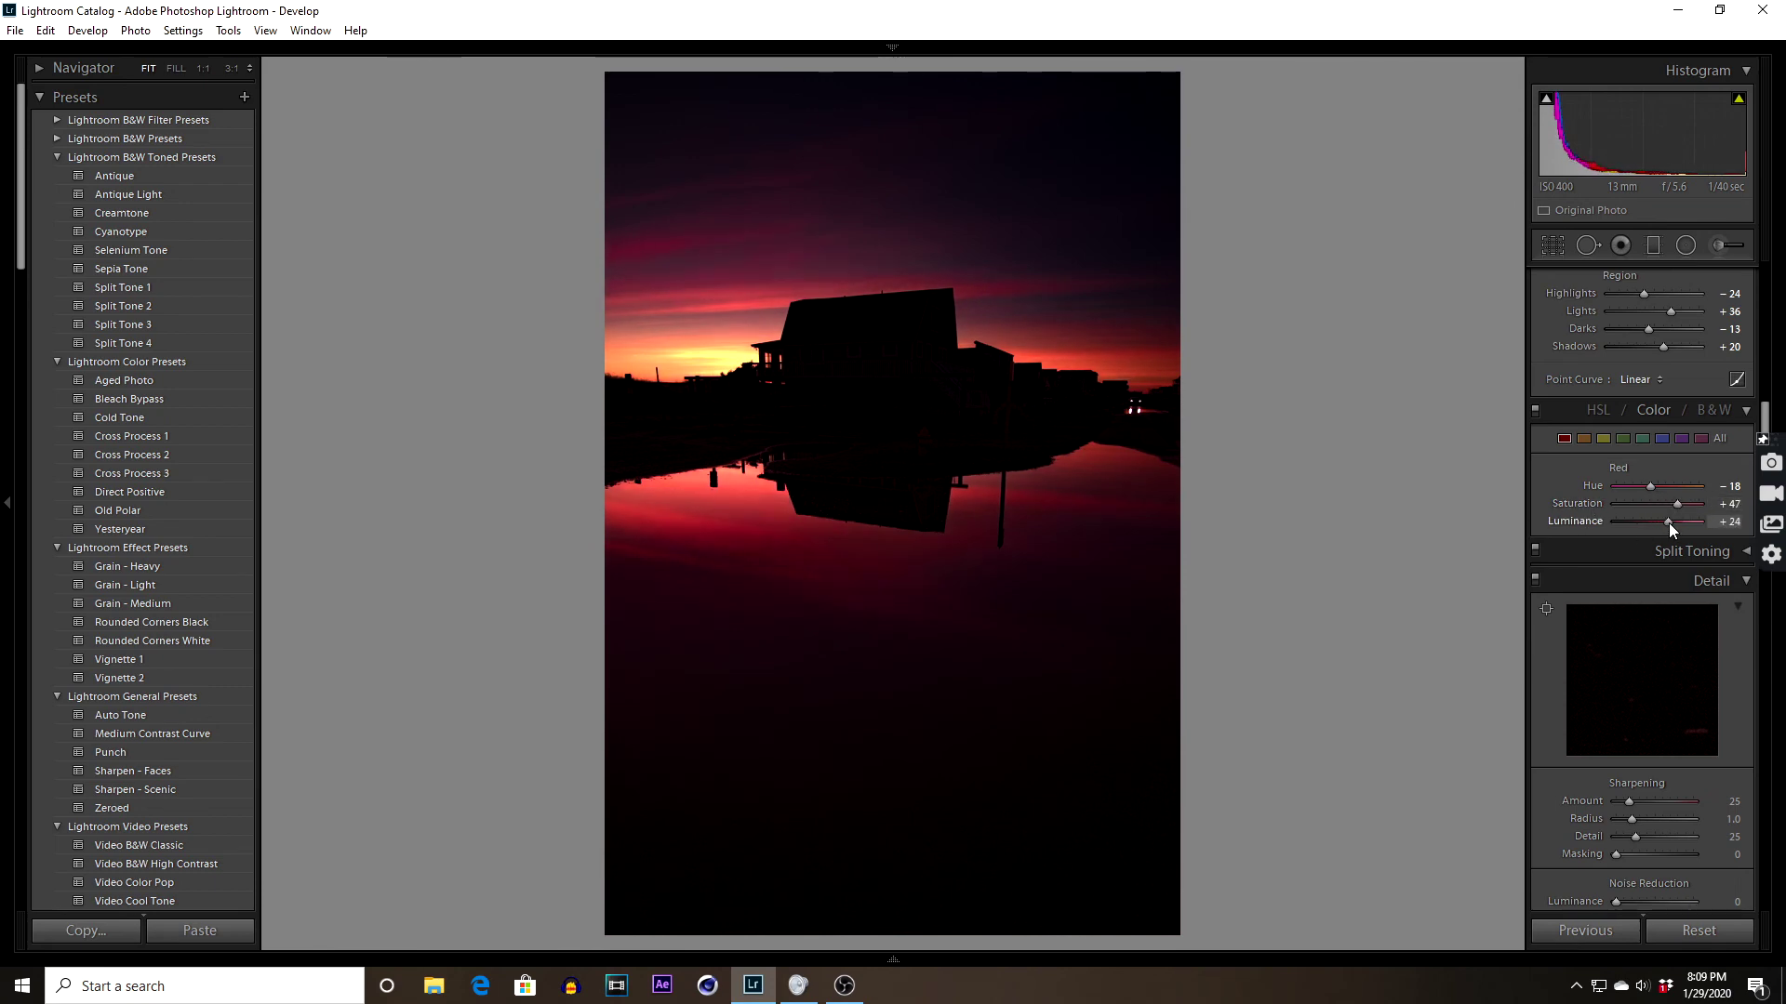
Shift the Orange hue to −9 and raise the Orange saturation slightly
click(1583, 438)
mouse_move(1657, 486)
mouse_down()
mouse_move(1633, 493)
mouse_move(1648, 488)
mouse_up()
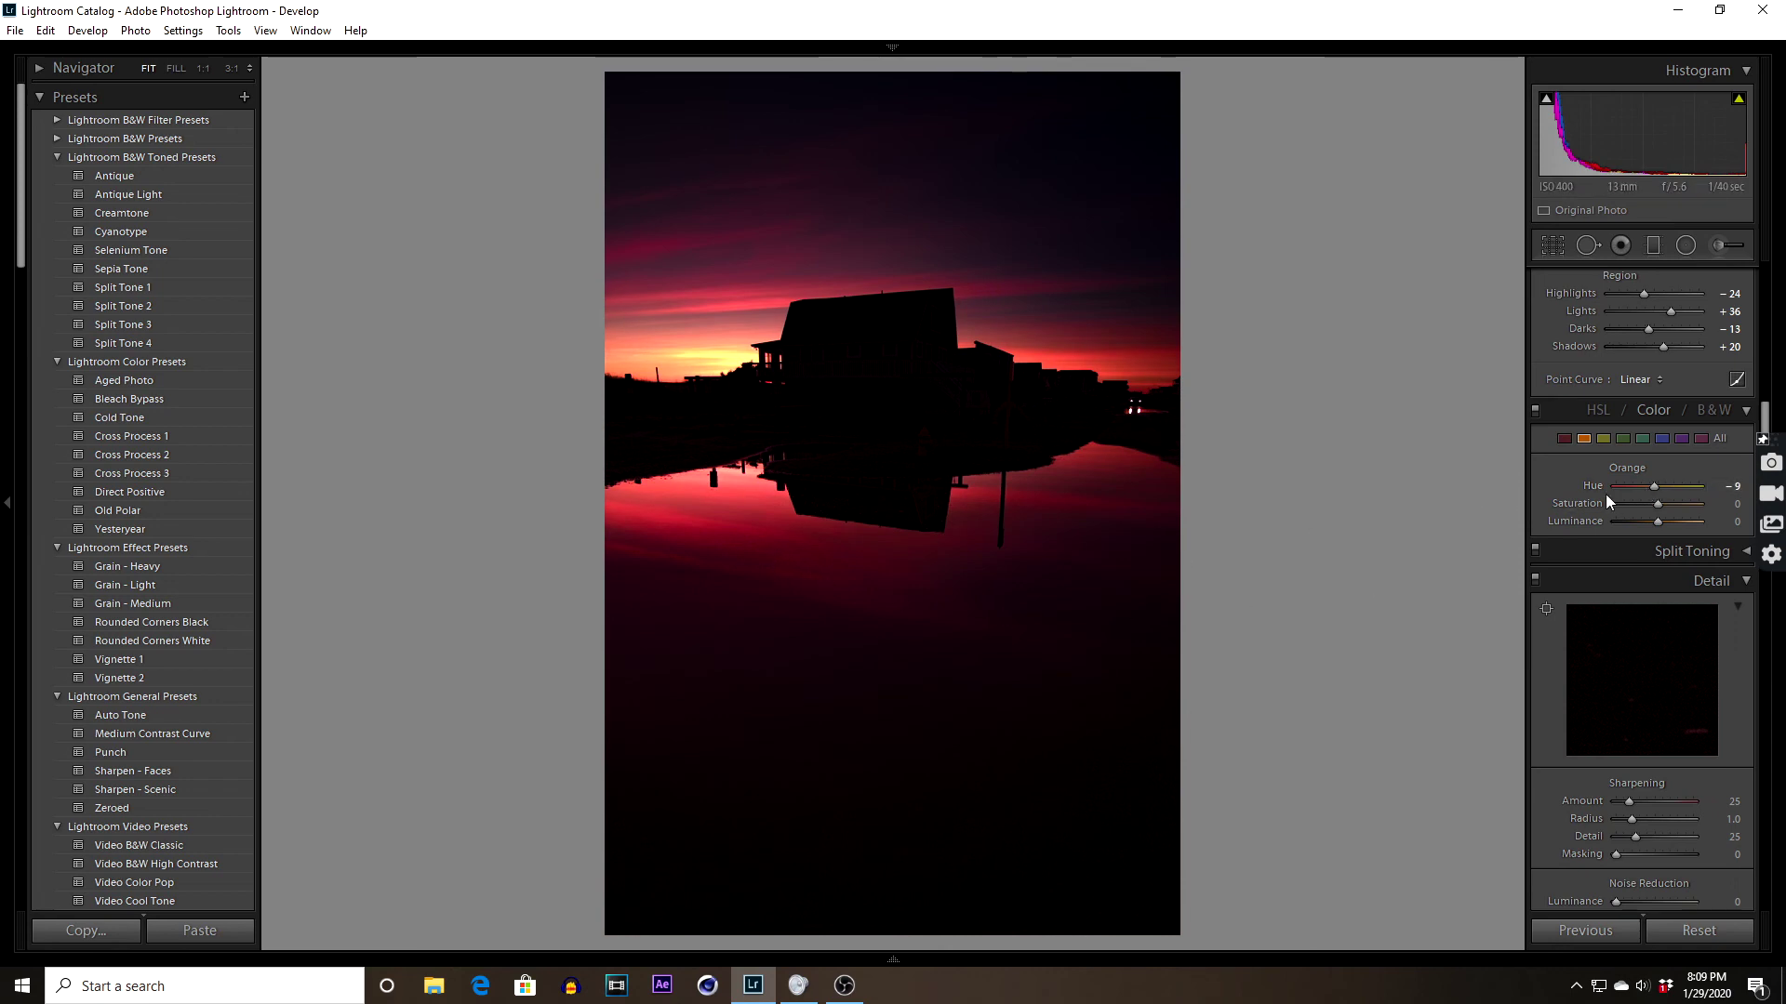
drag(1651, 507, 1665, 505)
Try a Yellow hue of +33 and a Blue hue of +22, resetting each shift
click(1603, 438)
drag(1659, 487, 1674, 484)
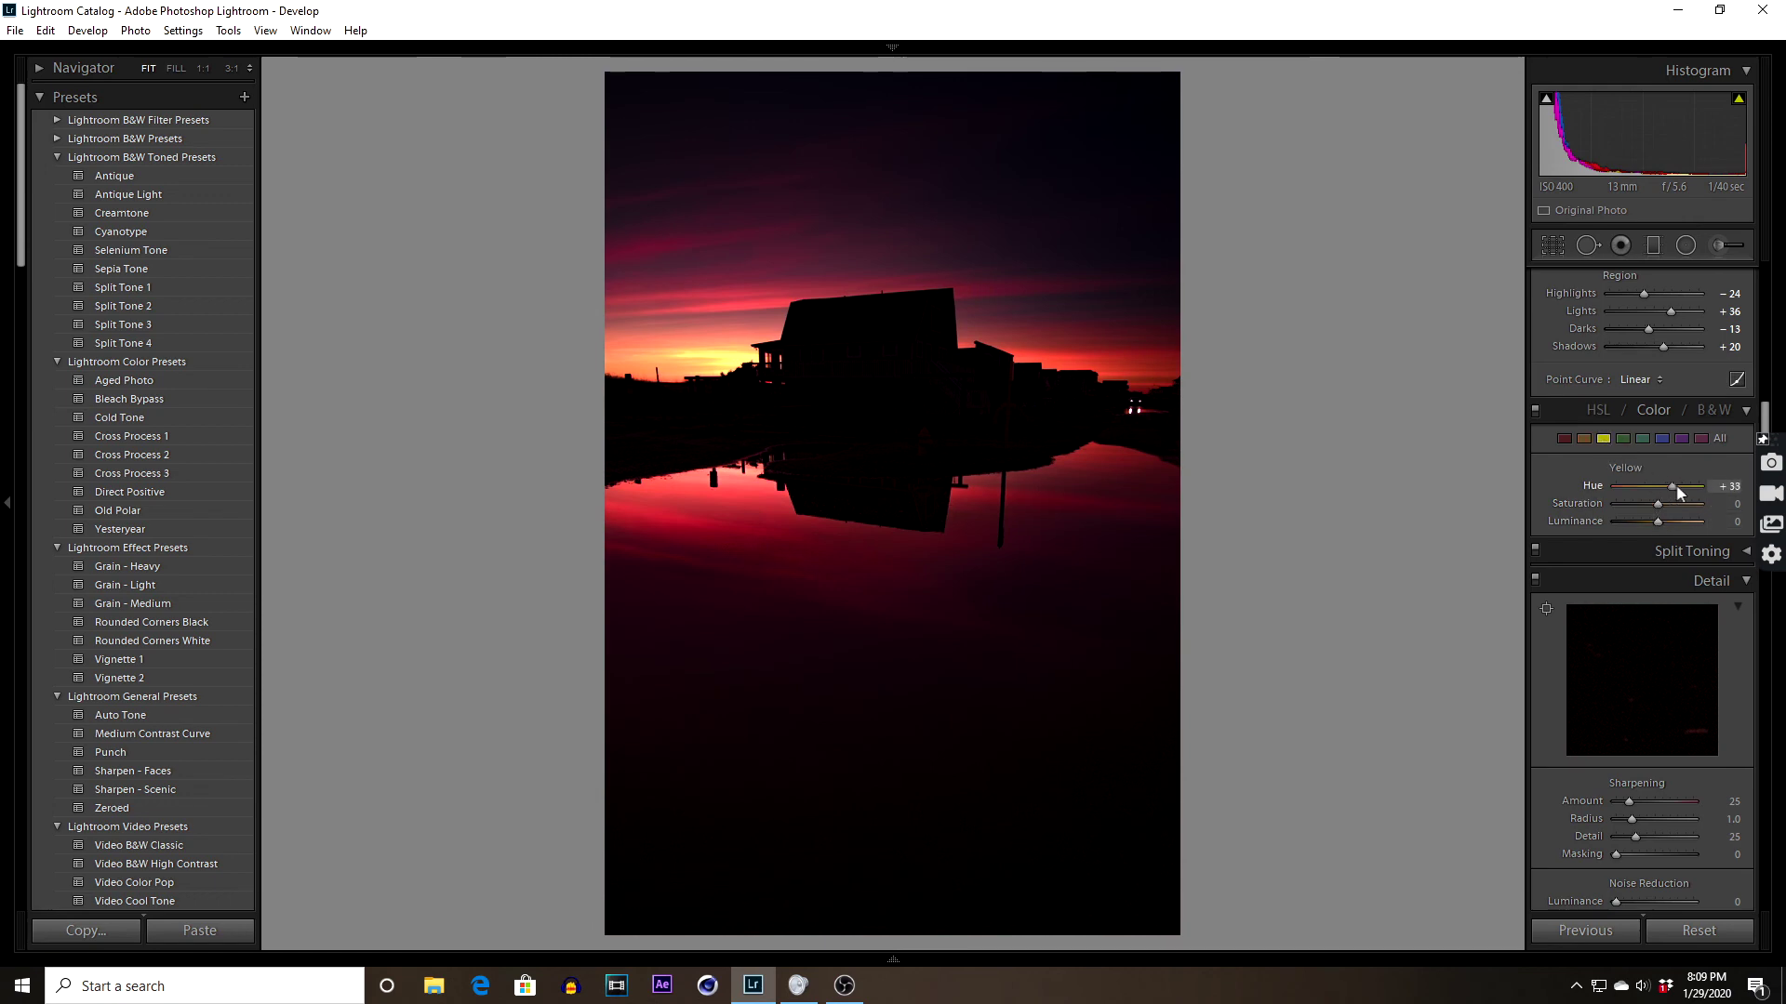
double_click(1628, 491)
click(1661, 437)
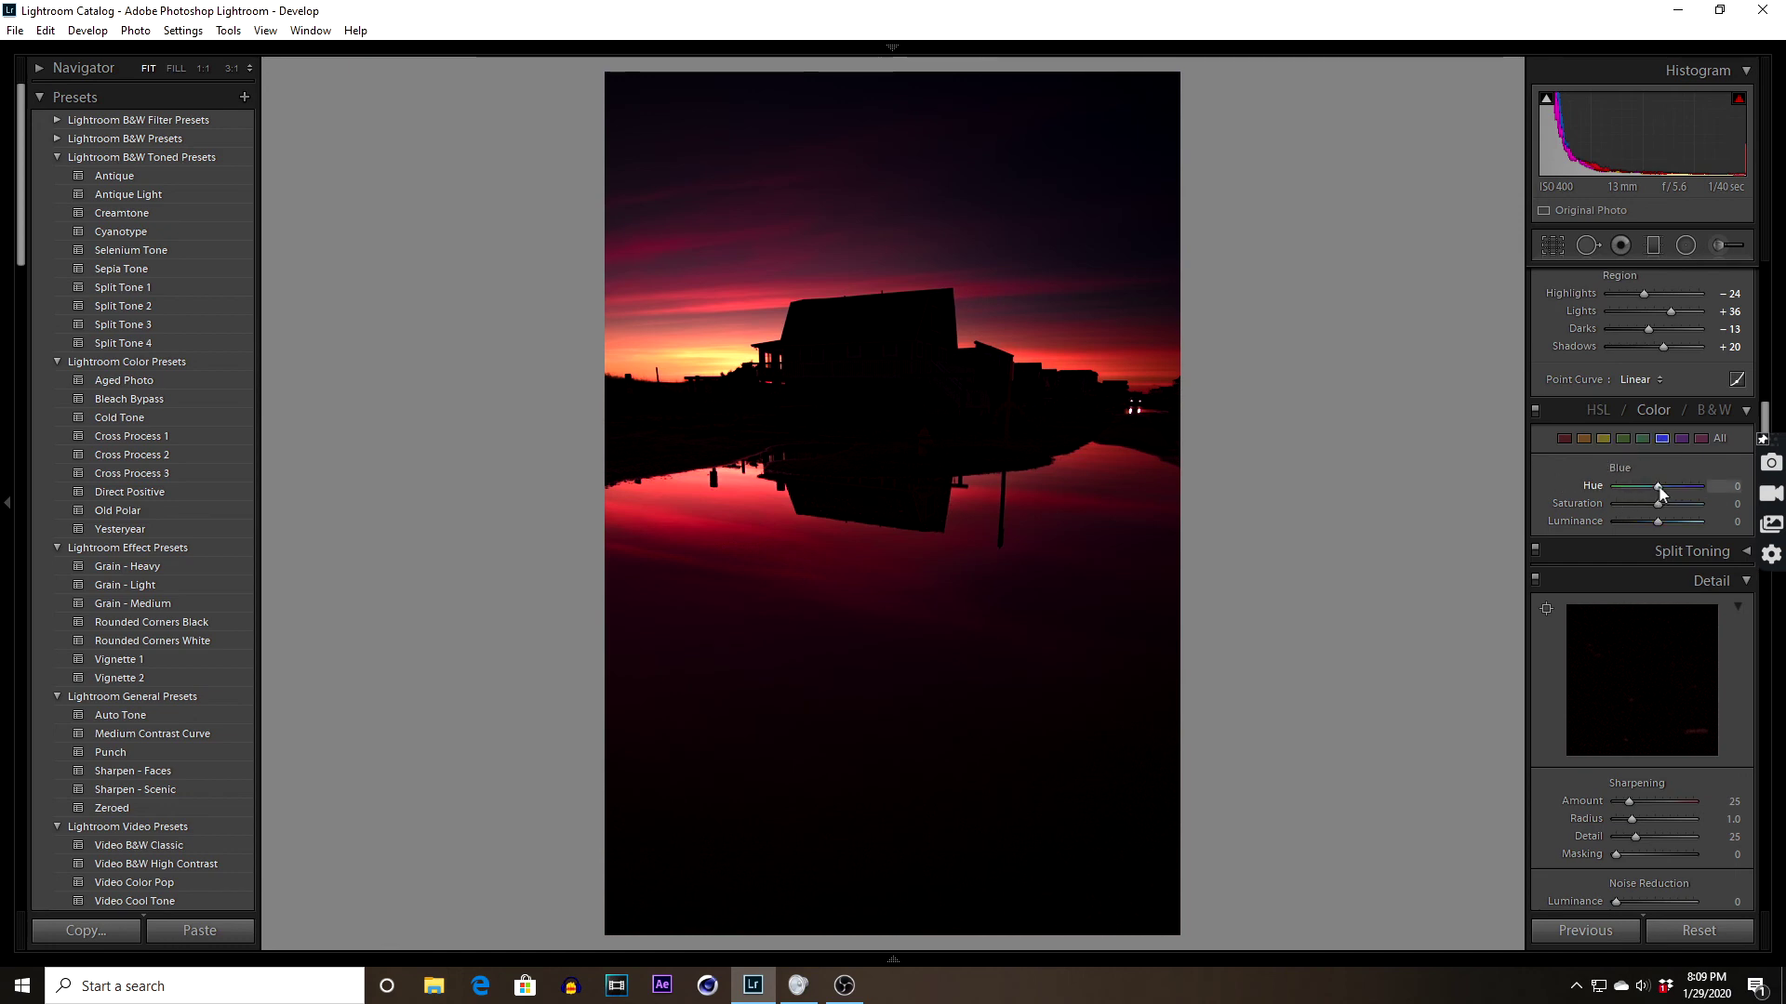
mouse_move(1658, 487)
mouse_down()
mouse_move(1750, 490)
mouse_move(1666, 487)
mouse_up()
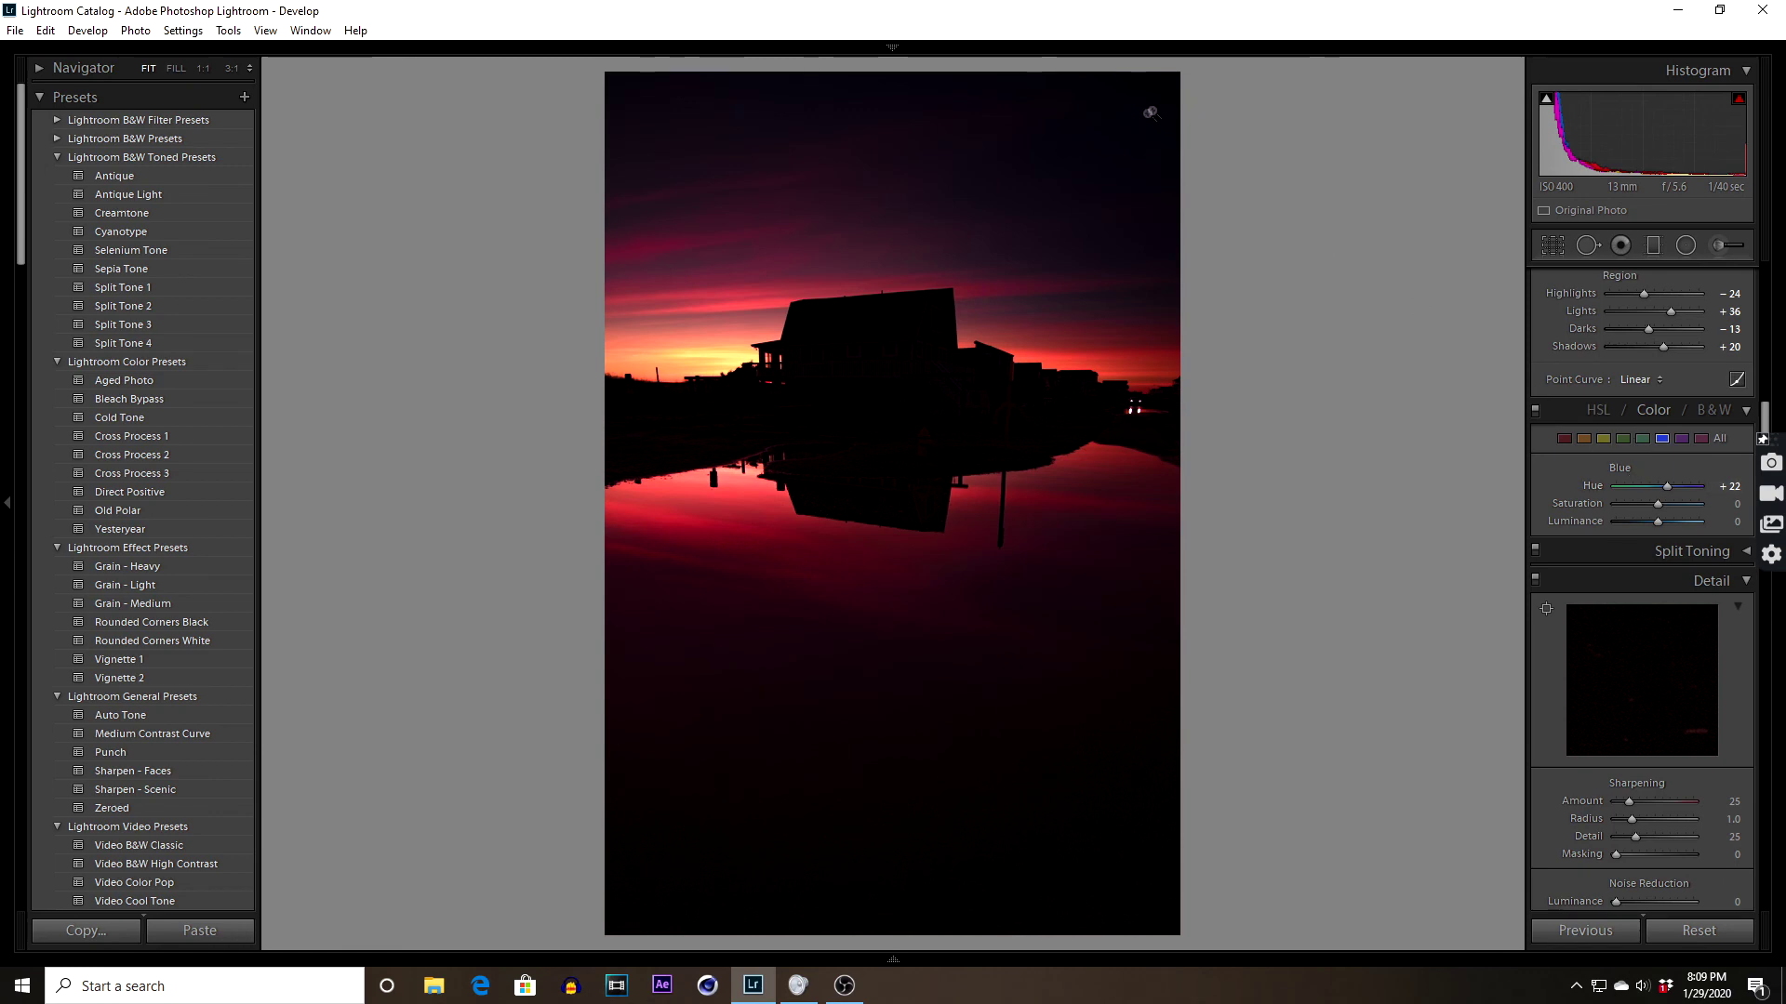
mouse_move(1666, 488)
mouse_down()
mouse_move(1590, 493)
mouse_move(1642, 498)
mouse_up()
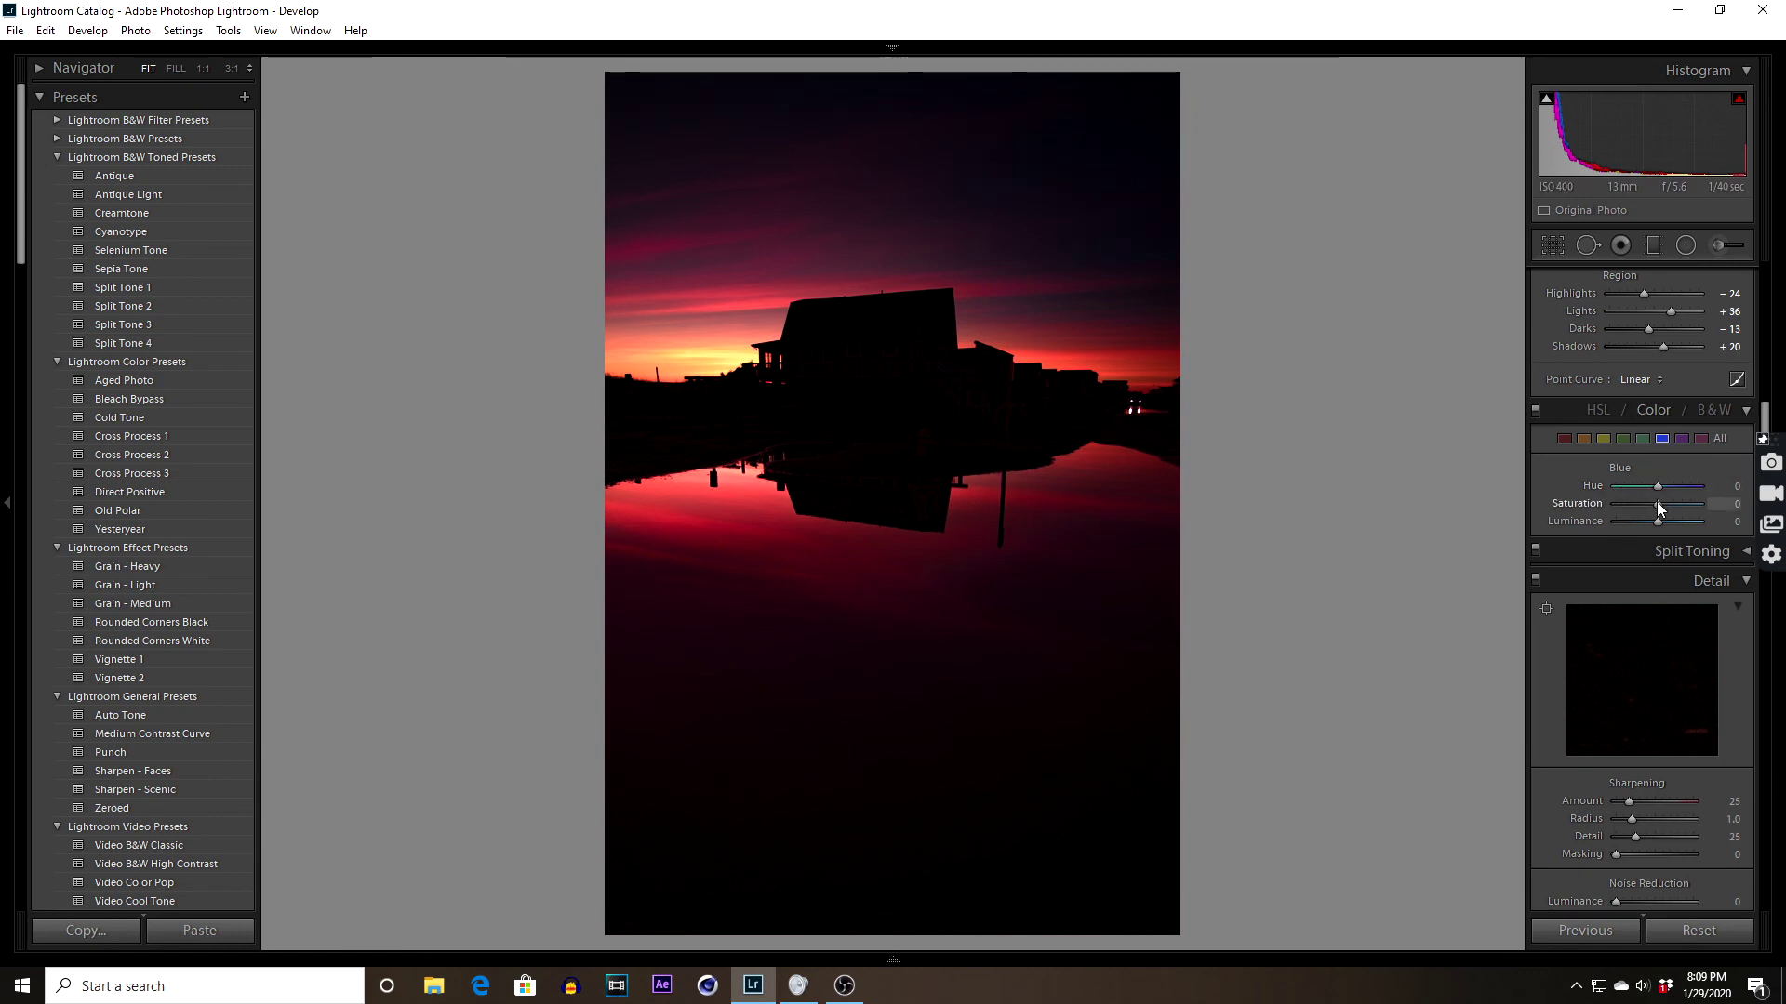
Adjust the photo's purples to Hue −100, Saturation +7 and Luminance +22
click(1682, 438)
drag(1655, 486, 1591, 507)
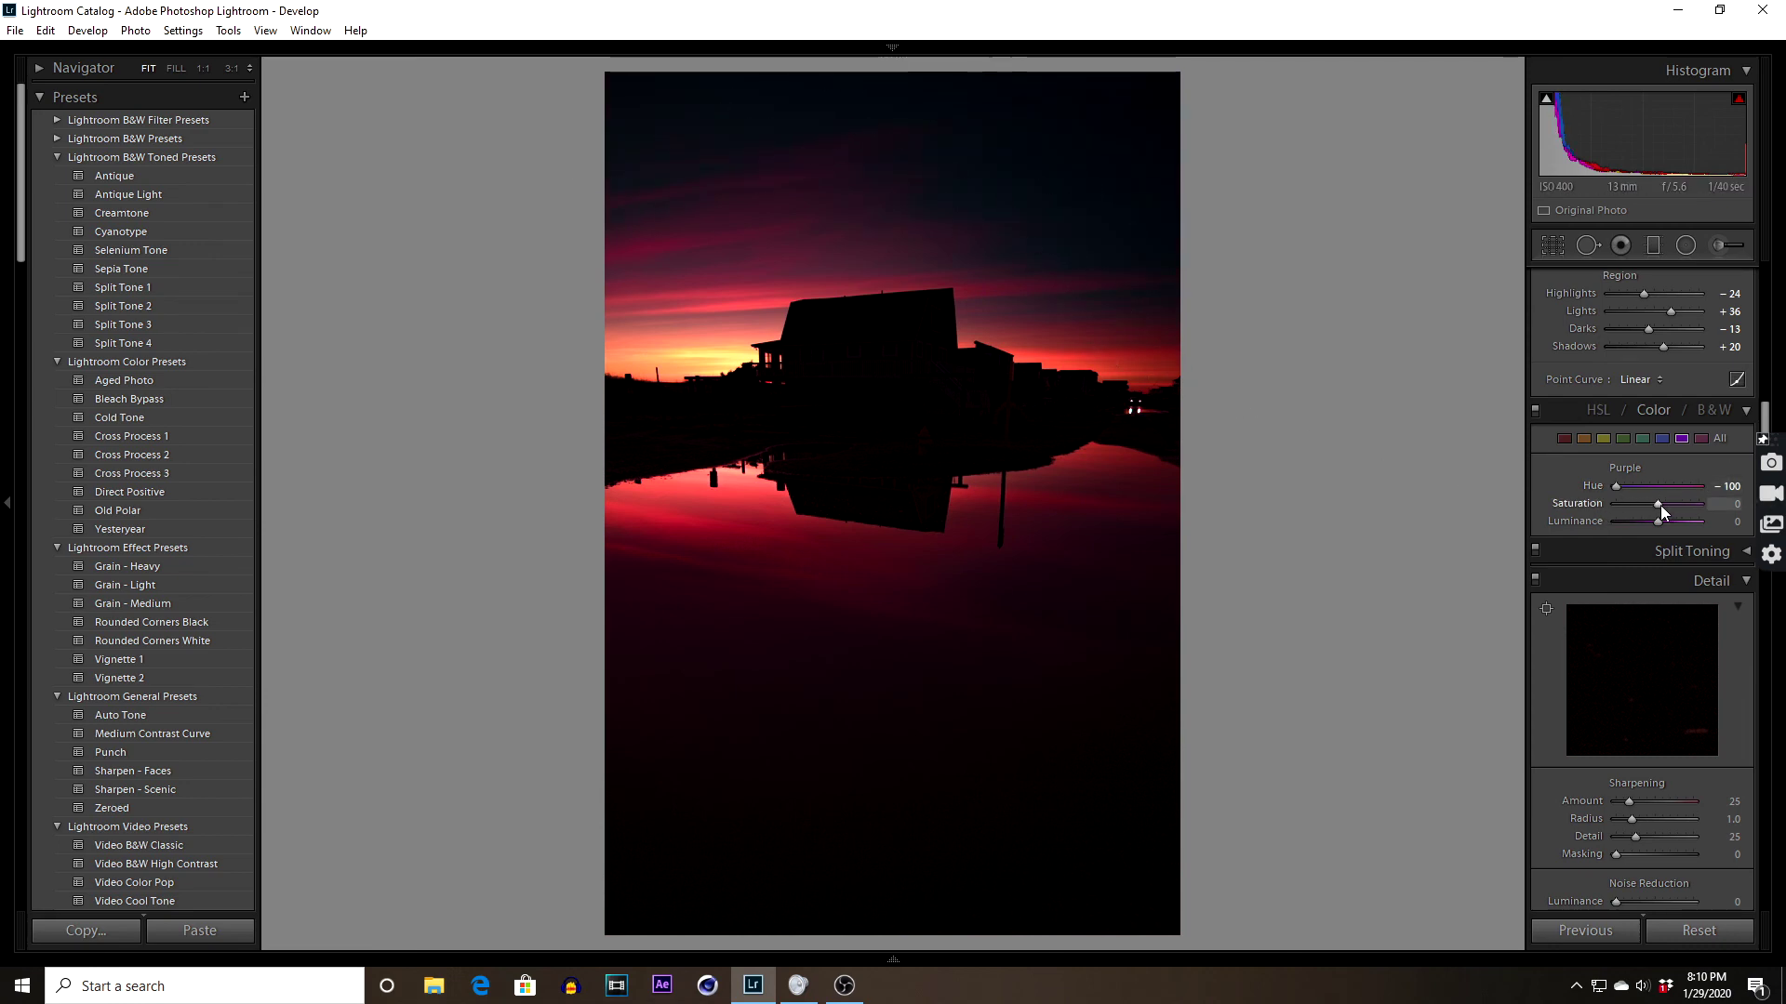
mouse_move(1661, 504)
mouse_down()
mouse_move(1687, 503)
mouse_move(1635, 506)
mouse_move(1661, 510)
mouse_up()
mouse_move(1644, 528)
mouse_down()
mouse_move(1617, 534)
mouse_move(1669, 530)
mouse_up()
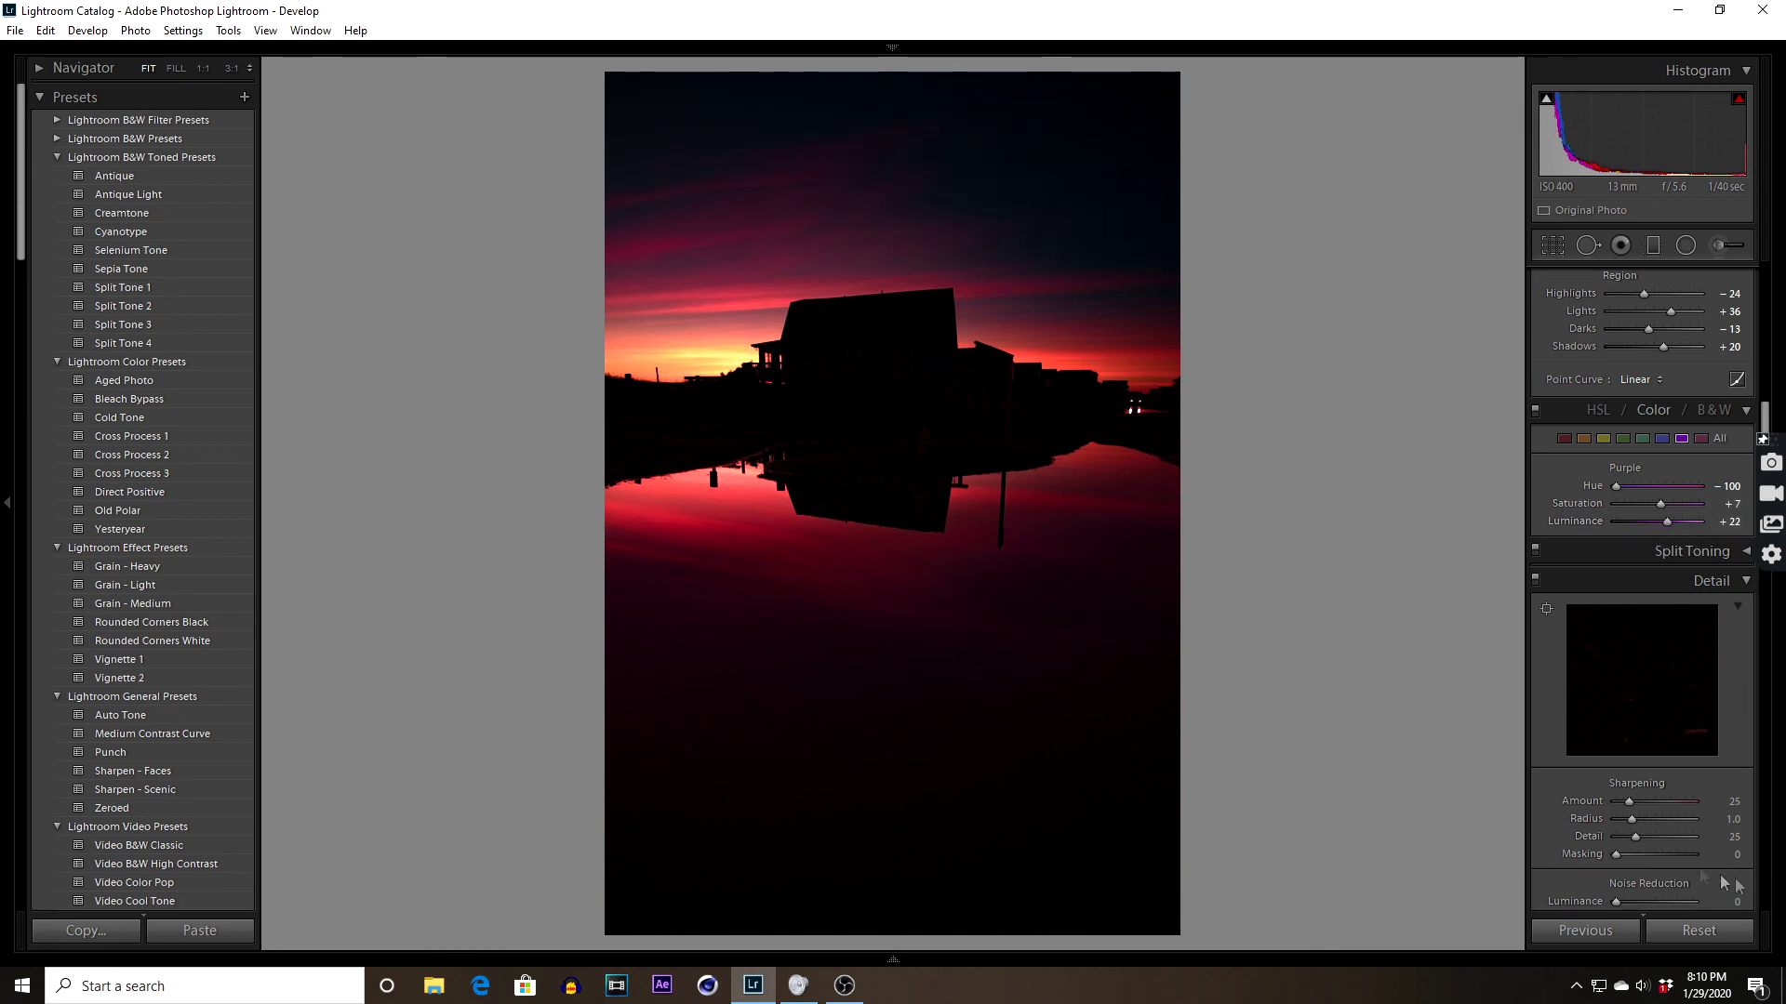
Set the luminance noise reduction to 100, with its Detail and Contrast also at 100
scroll(1765, 428, down, 2)
scroll(1764, 428, down, 4)
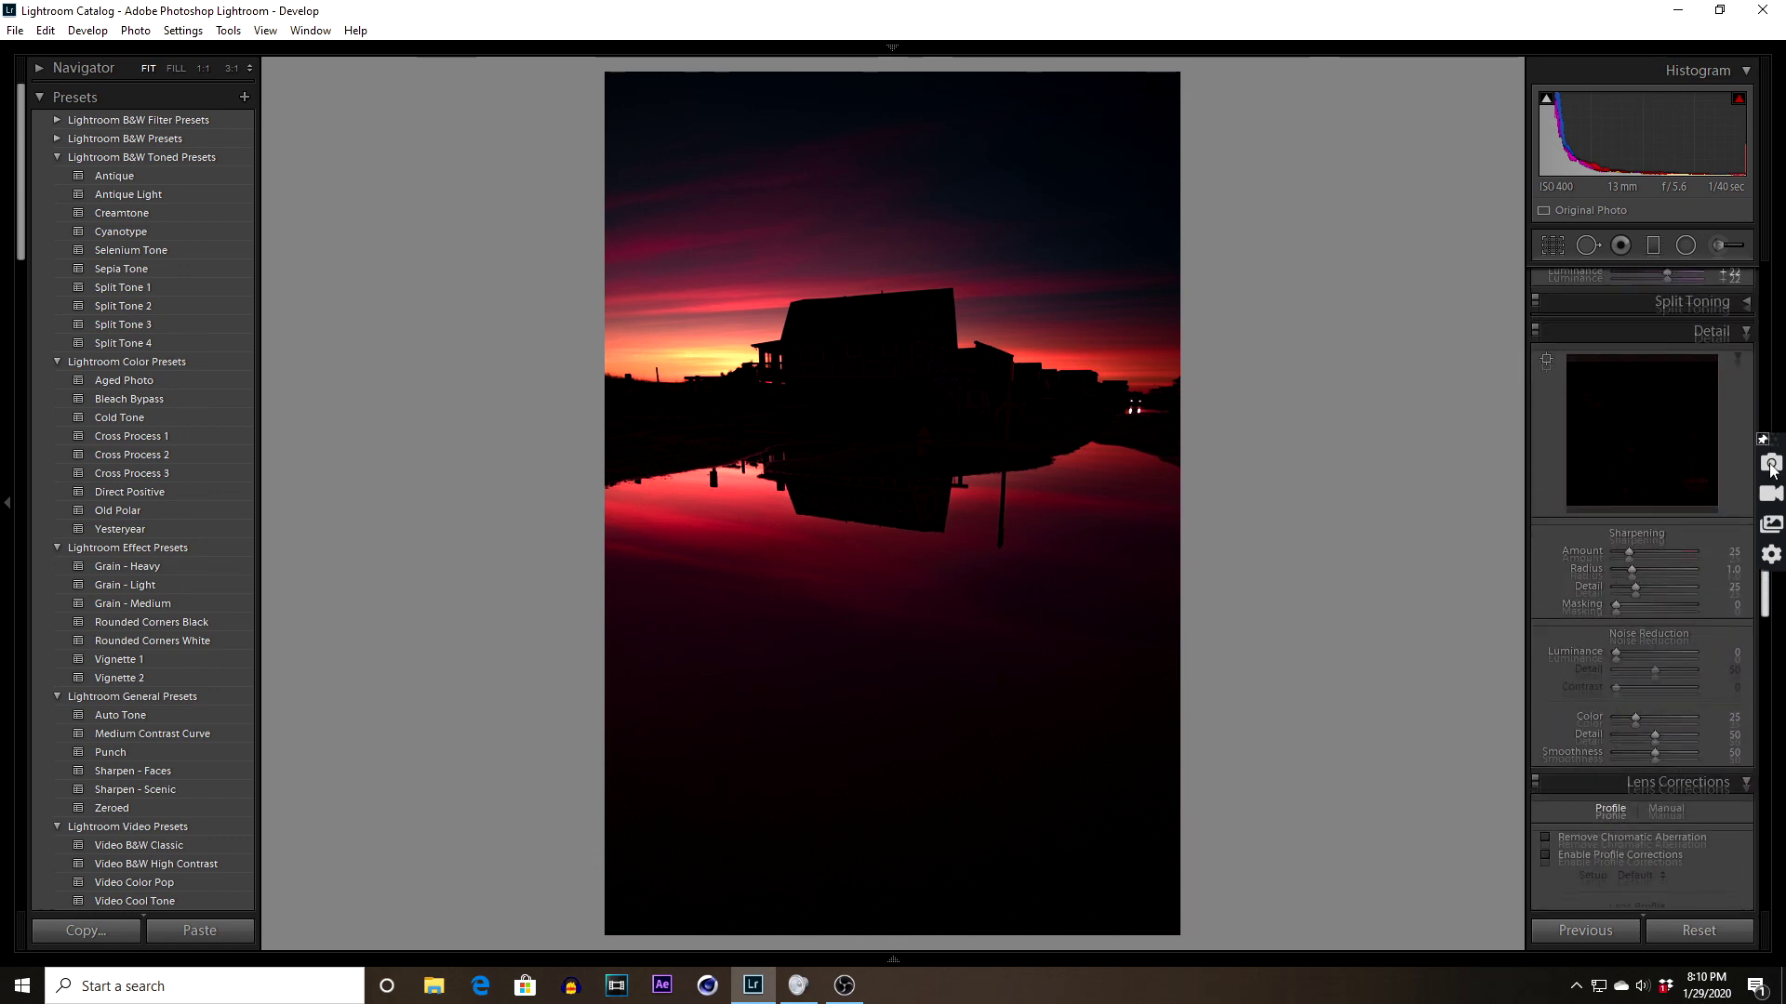
drag(1616, 524, 1734, 523)
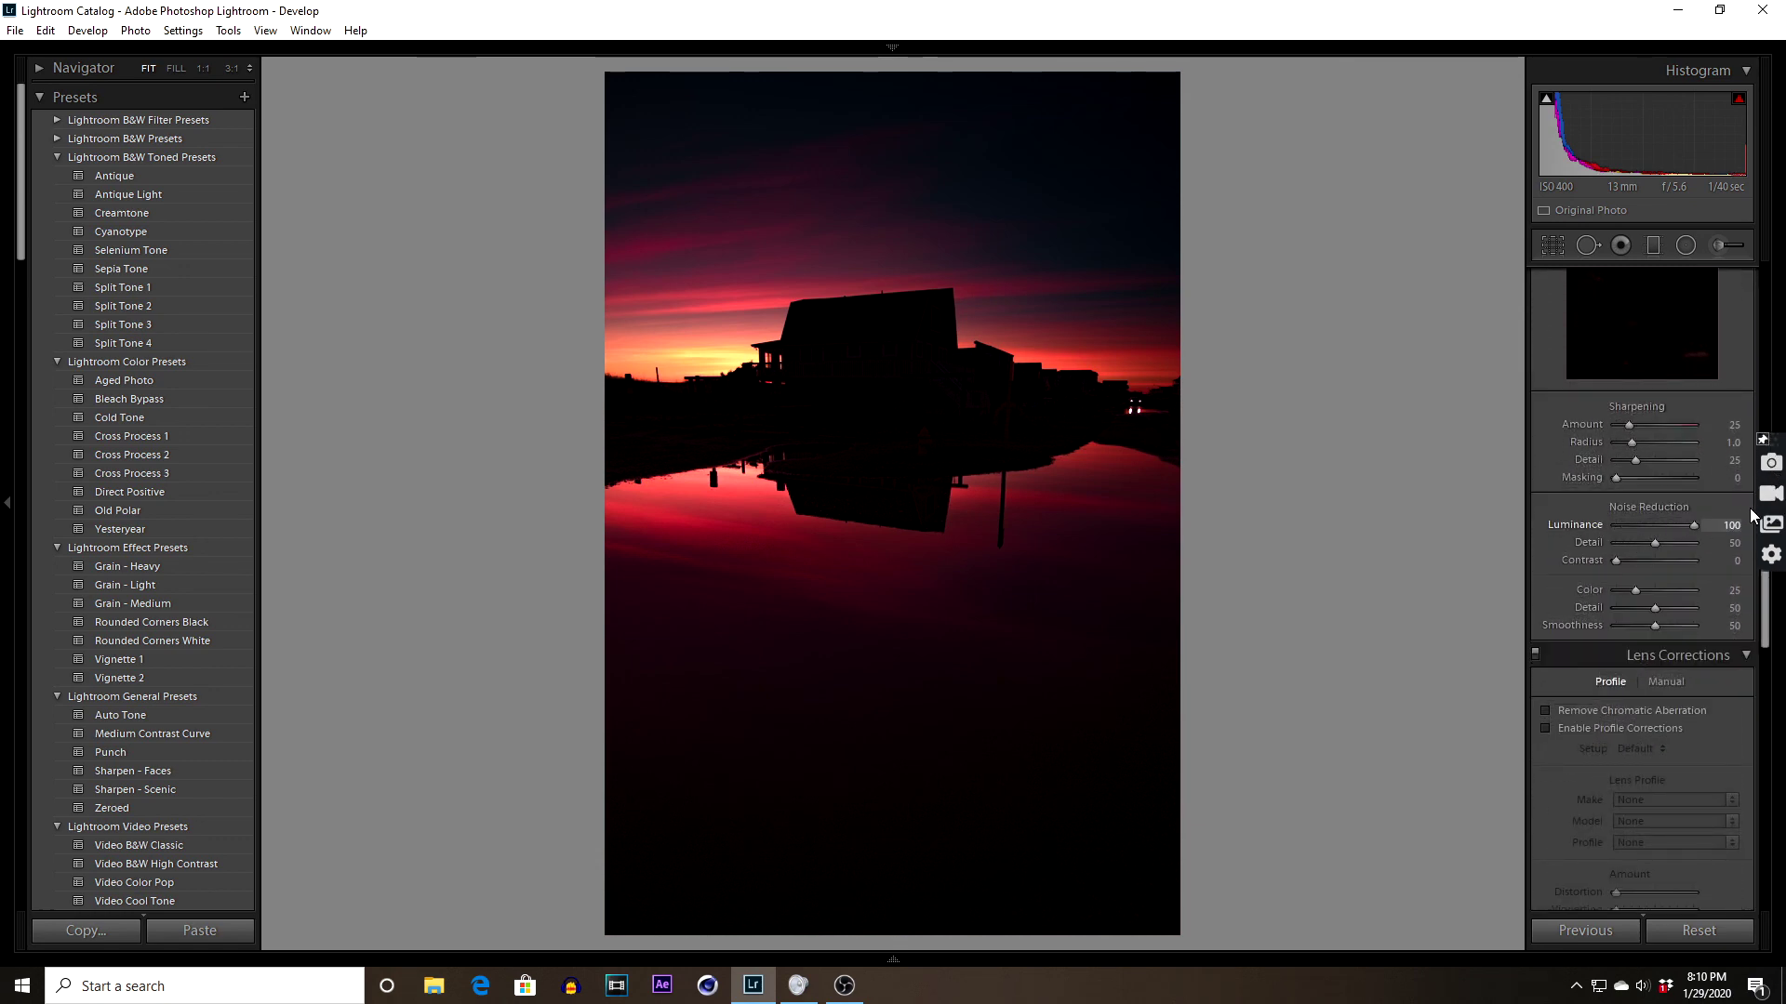
drag(1654, 543, 1702, 543)
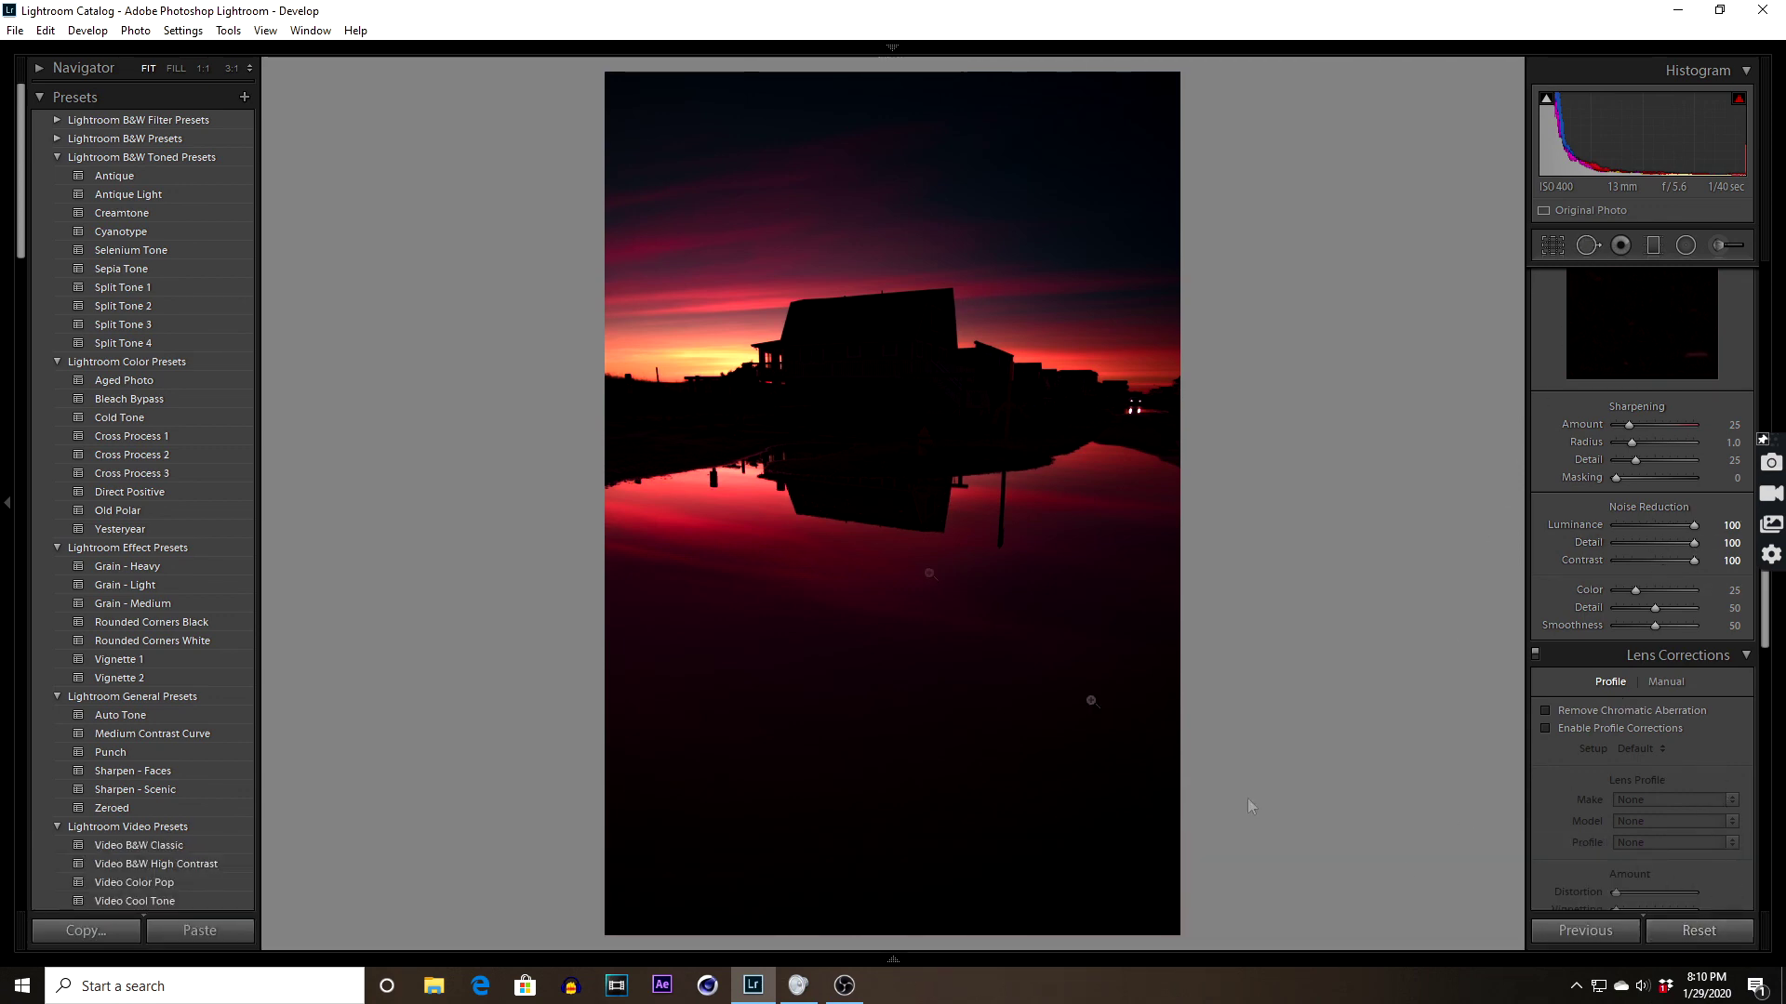
Export the edited sunset photo without changing the export settings
click(17, 31)
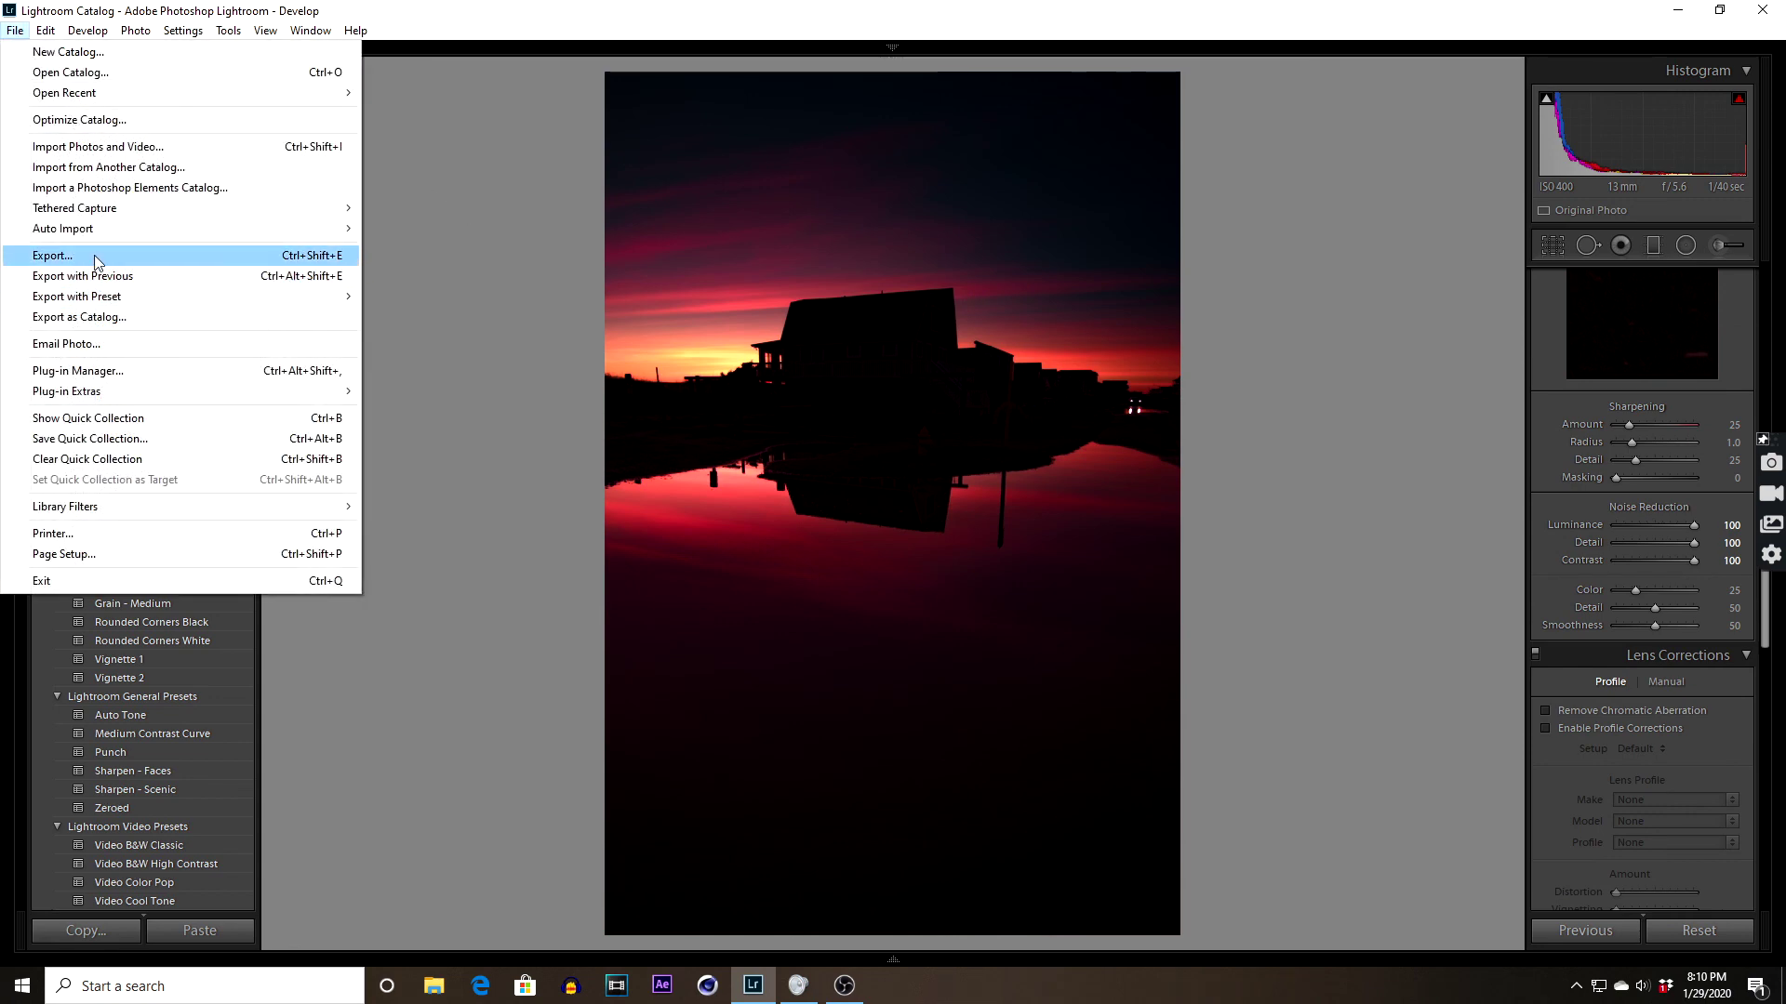
click(140, 259)
click(1151, 930)
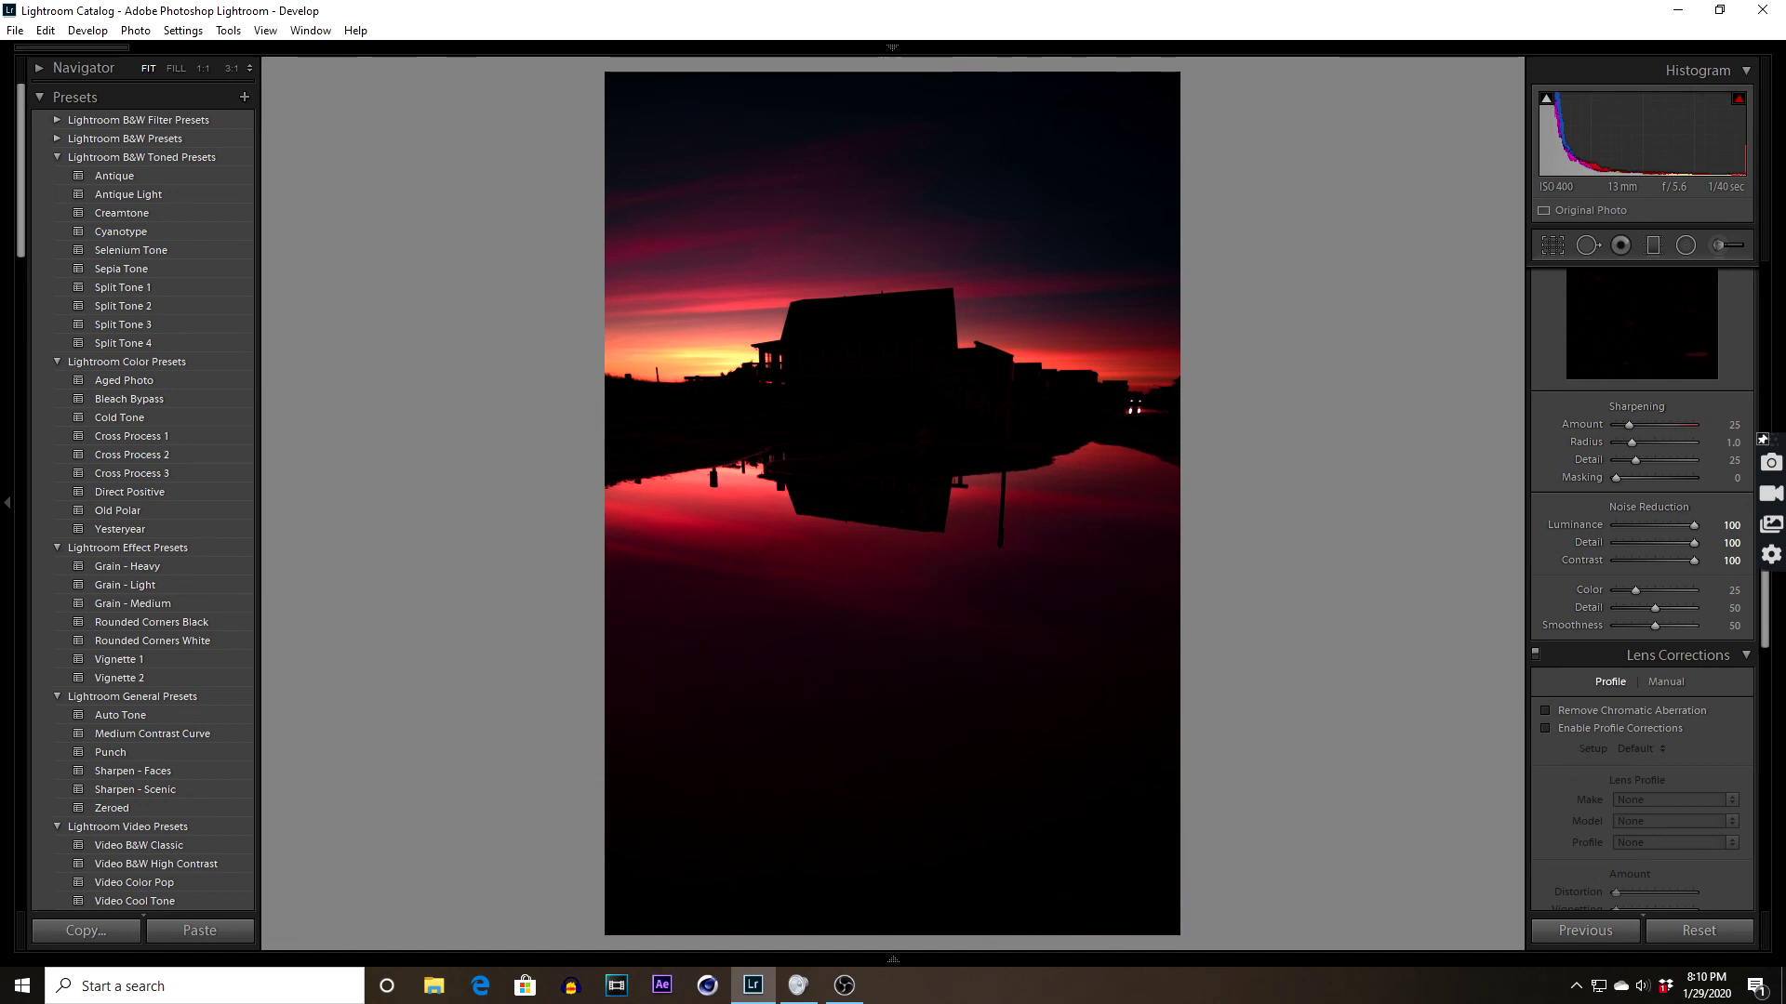
scroll(1737, 354, up, 5)
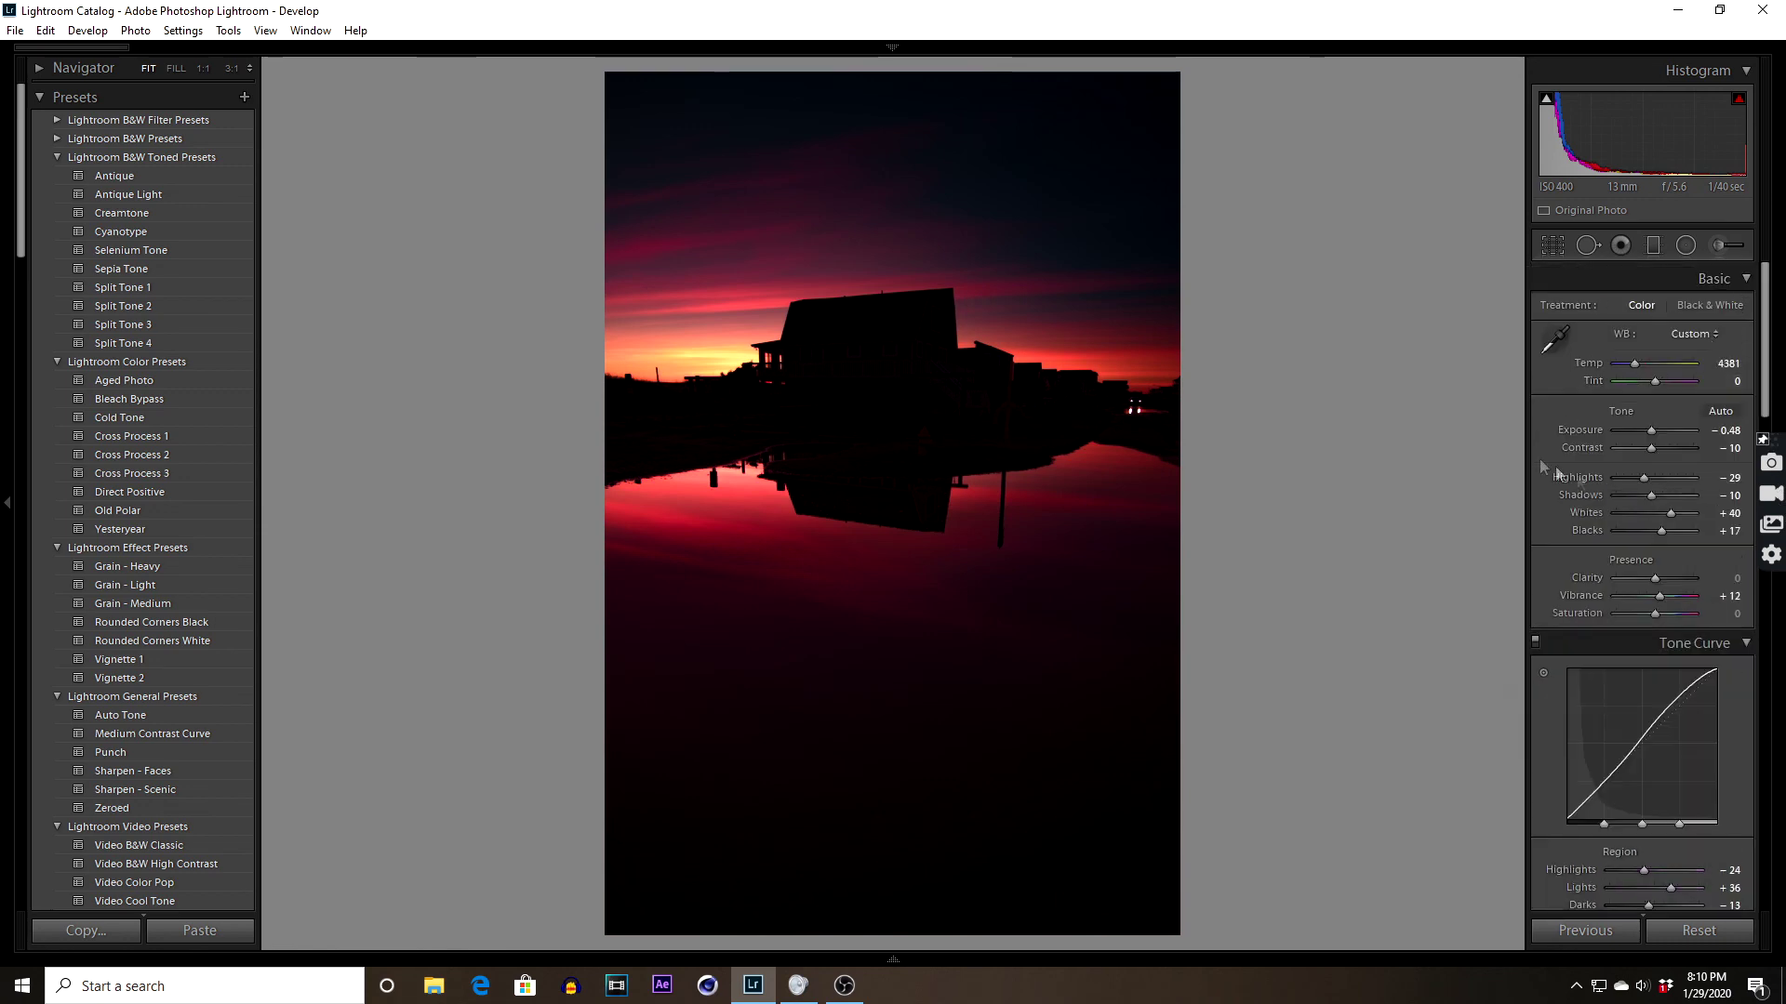